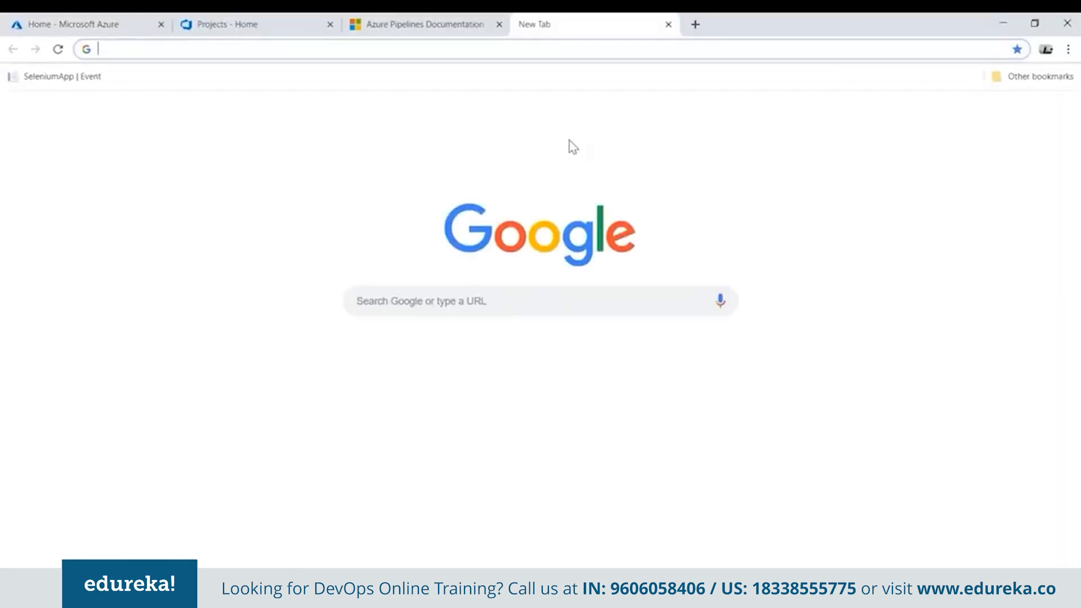
Open the Azure DevOps organization home at dev.azure.com in the new browser tab.
{"action": "type", "text": "dev."}
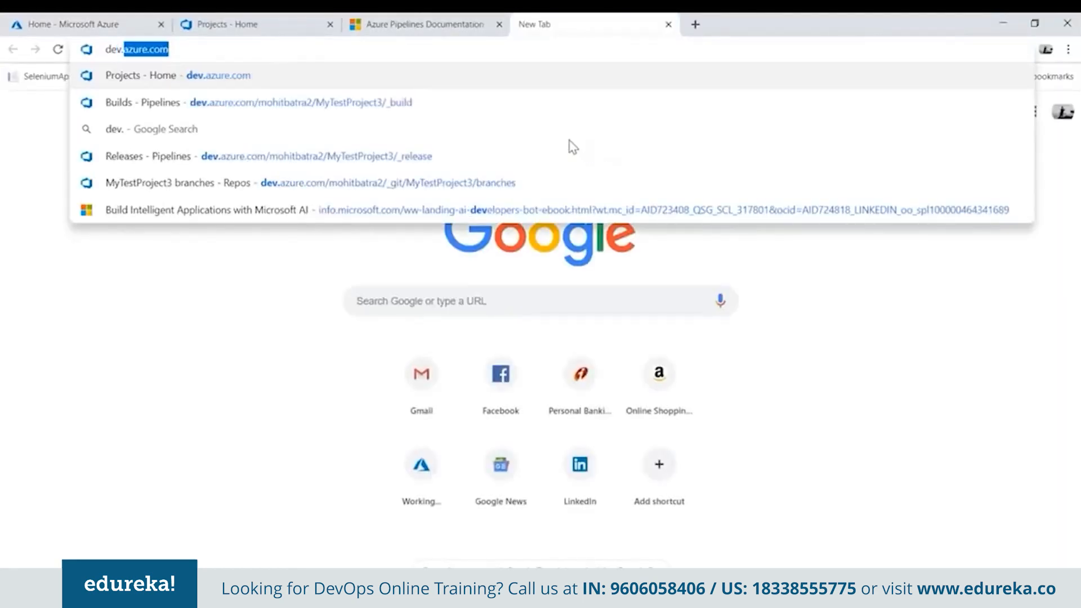
{"action": "key", "text": "Return"}
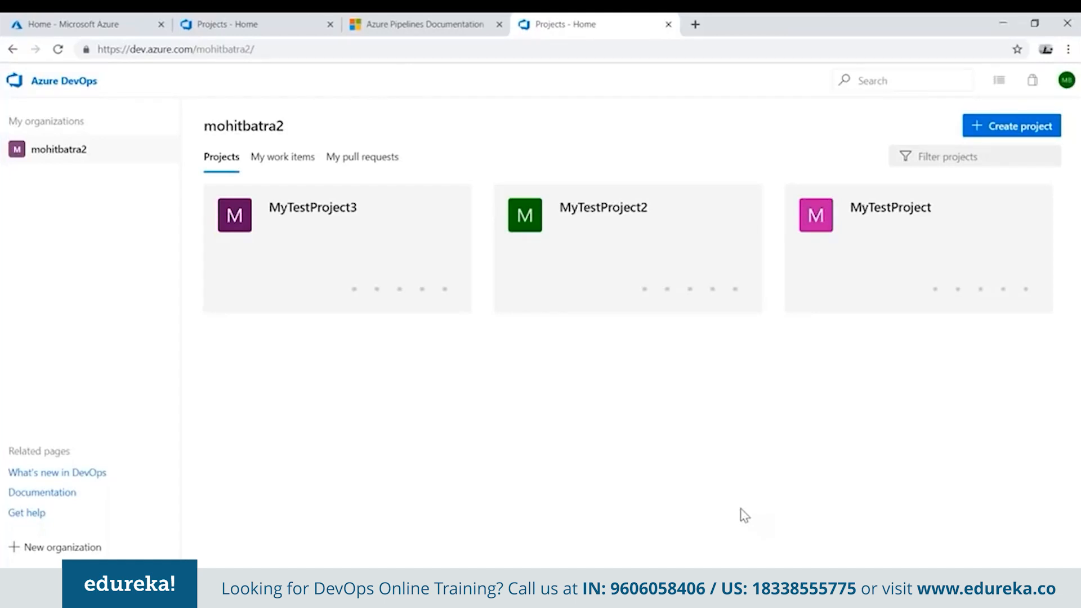
{"action": "left_click", "coordinate": [1005, 137]}
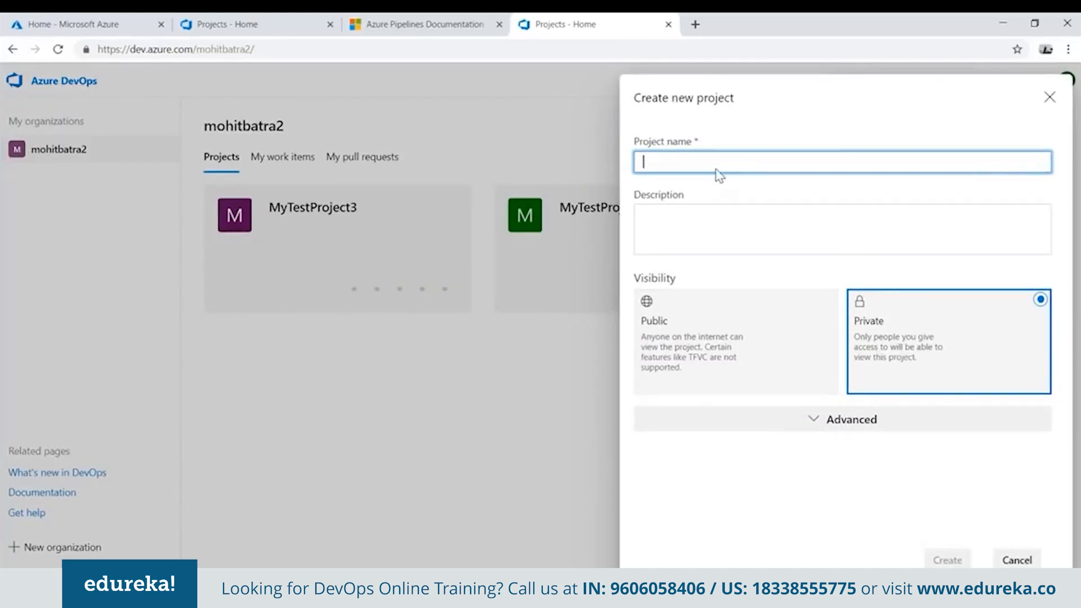
{"action": "type", "text": "MyTe"}
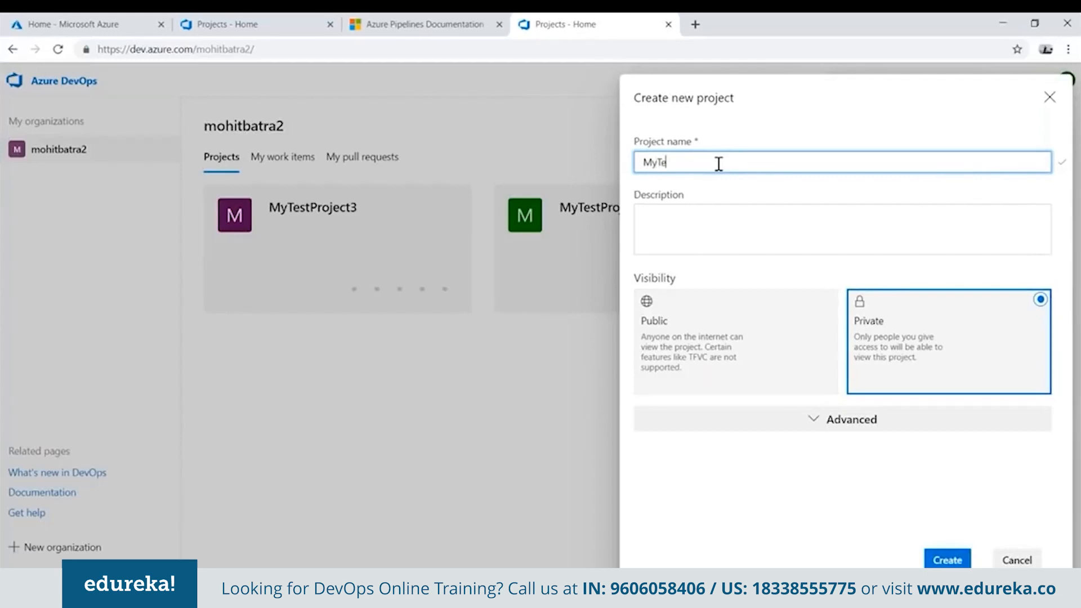
{"action": "type", "text": "stProject4"}
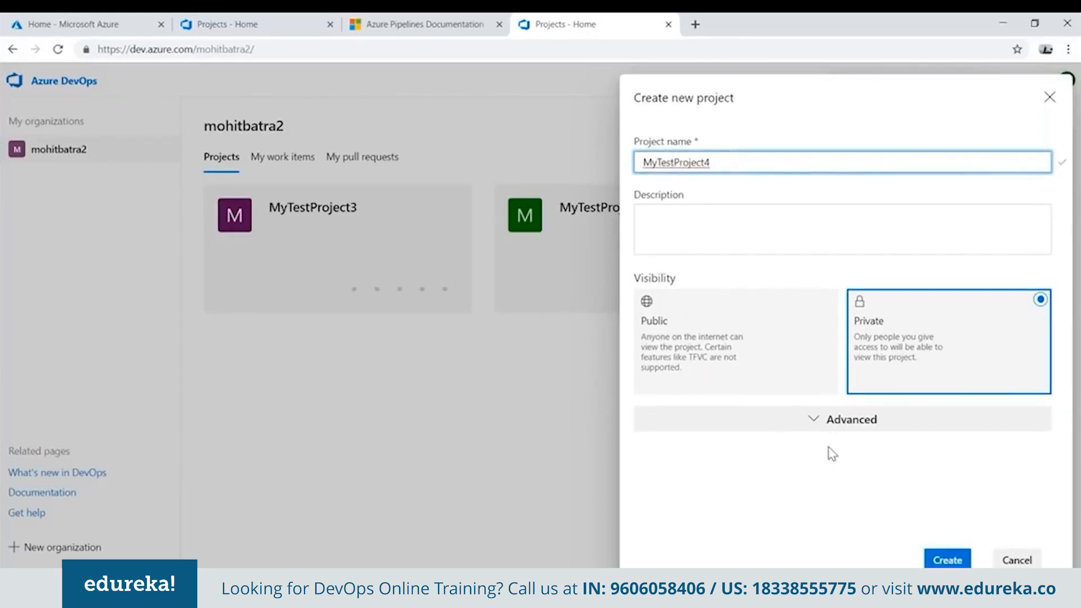
{"action": "left_click", "coordinate": [818, 422]}
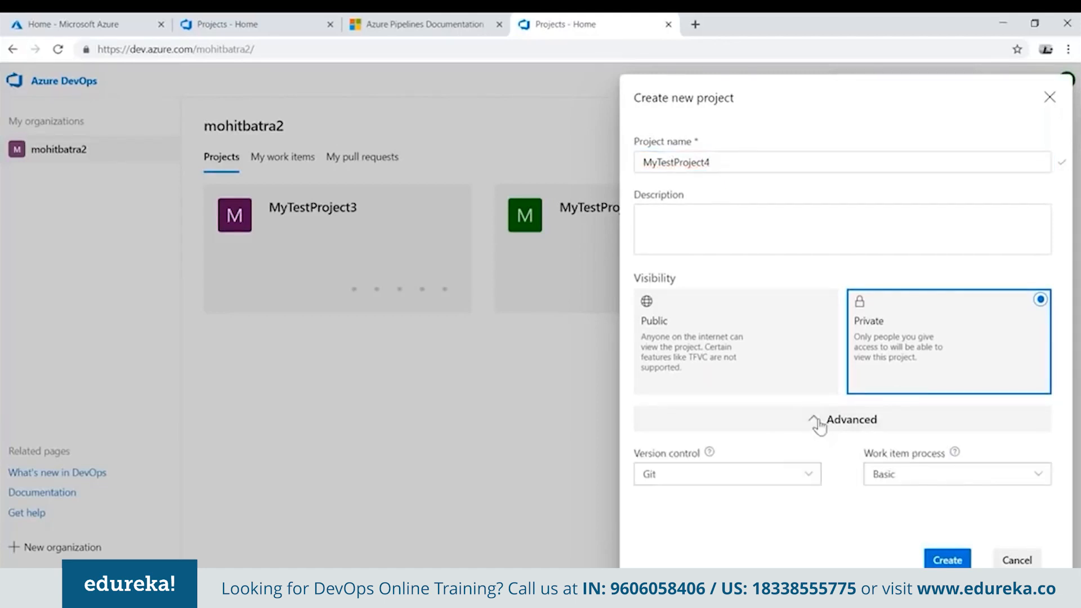
{"action": "left_click", "coordinate": [804, 481]}
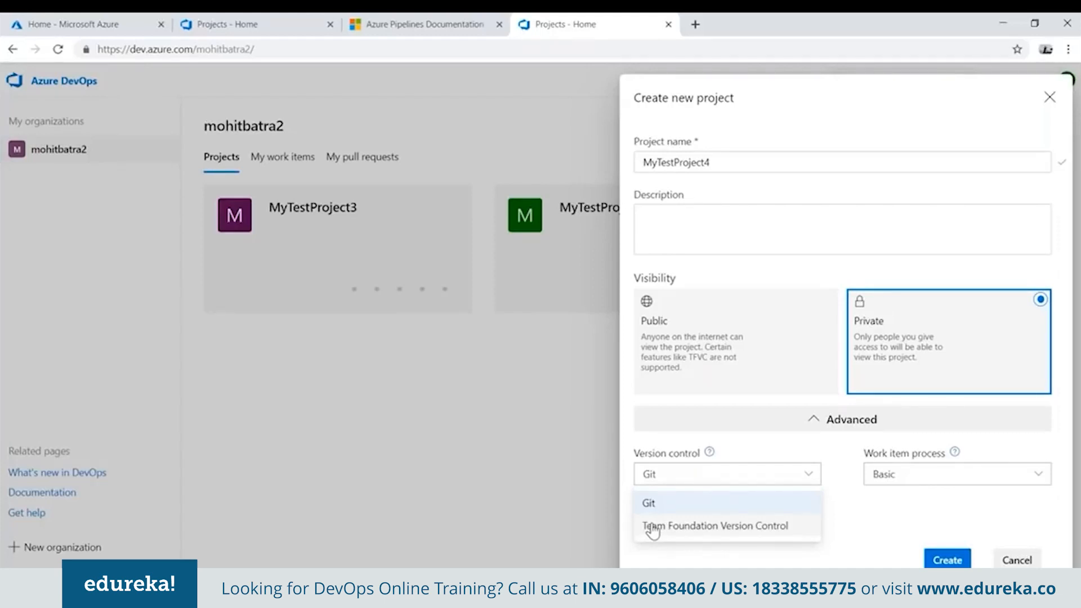
{"action": "left_click", "coordinate": [676, 504]}
{"action": "left_click", "coordinate": [939, 479]}
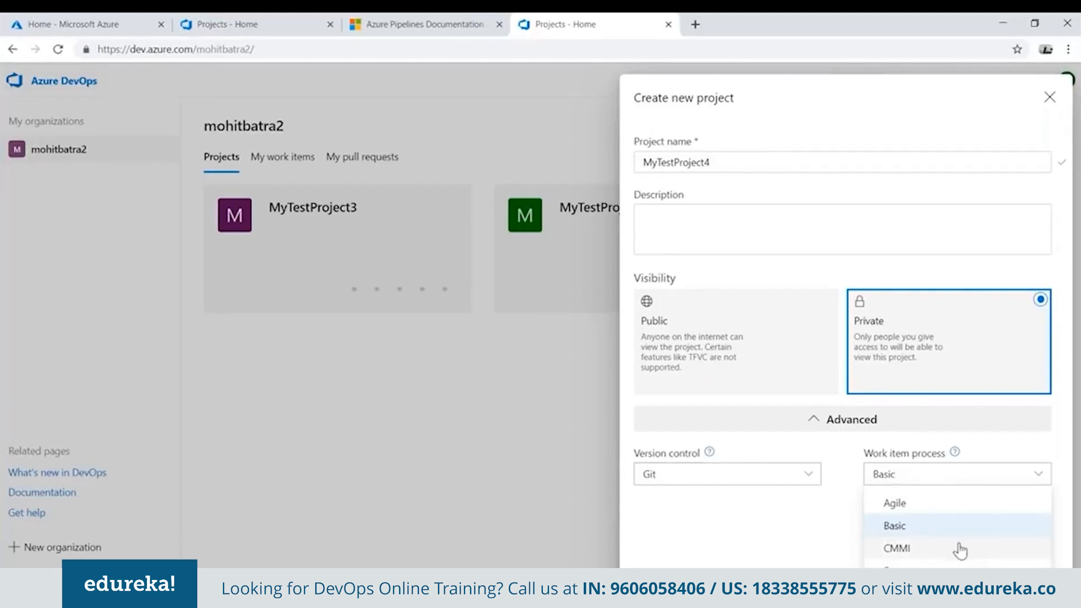
{"action": "left_click", "coordinate": [918, 504]}
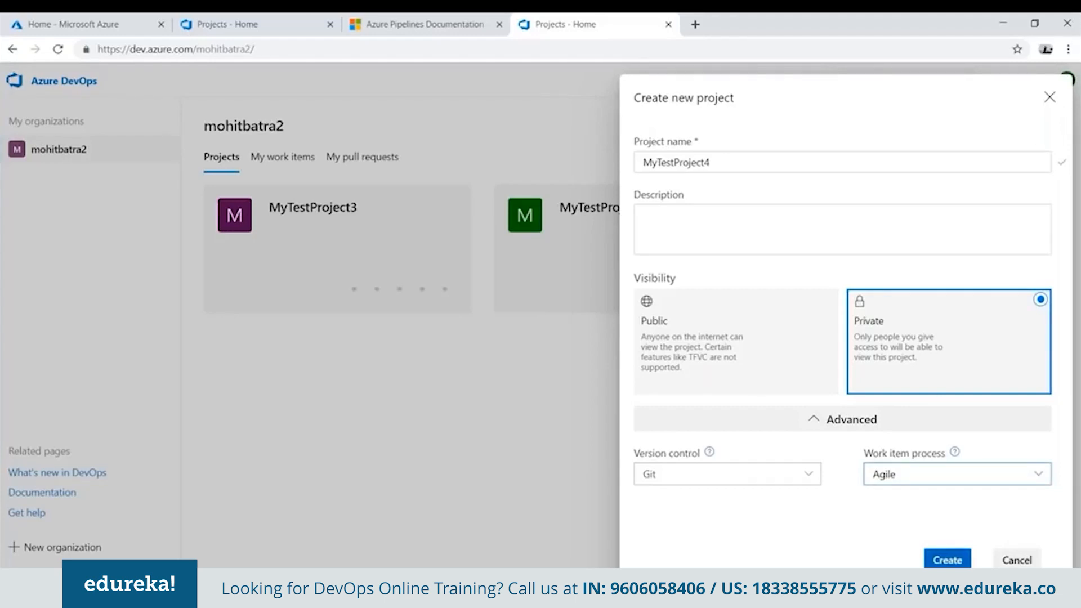
{"action": "left_click", "coordinate": [1049, 97]}
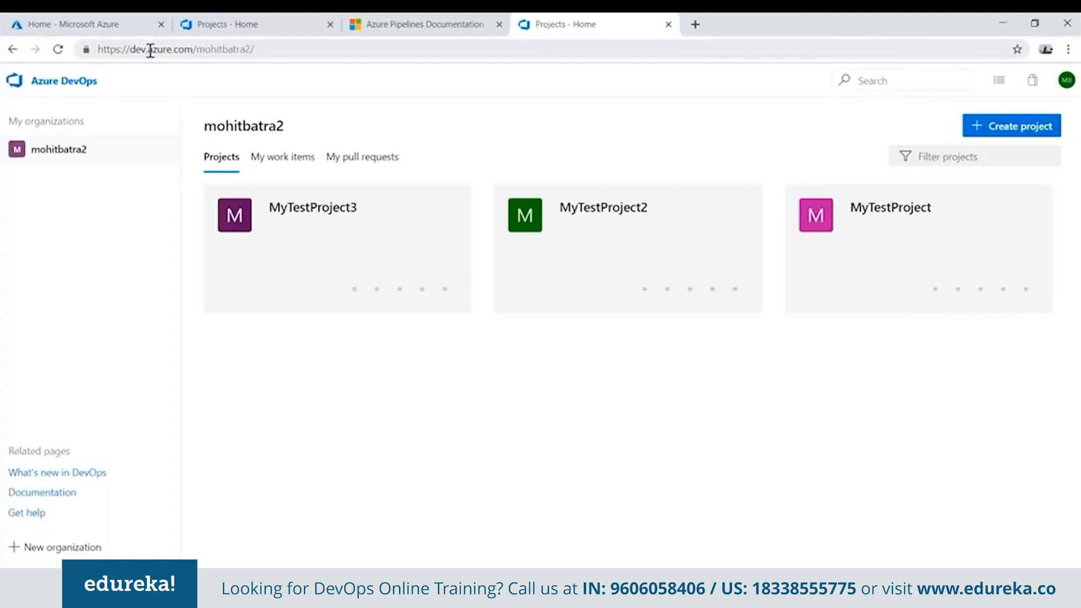
Open the MyTestProject3 project and go to its Boards work items.
{"action": "mouse_move", "coordinate": [353, 308]}
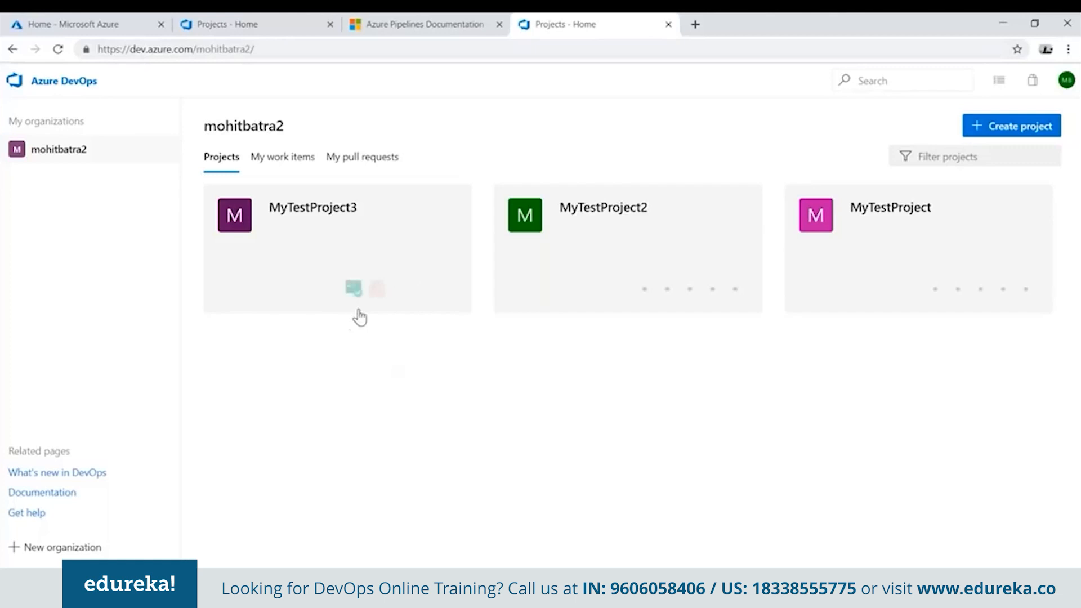
{"action": "left_click", "coordinate": [333, 241]}
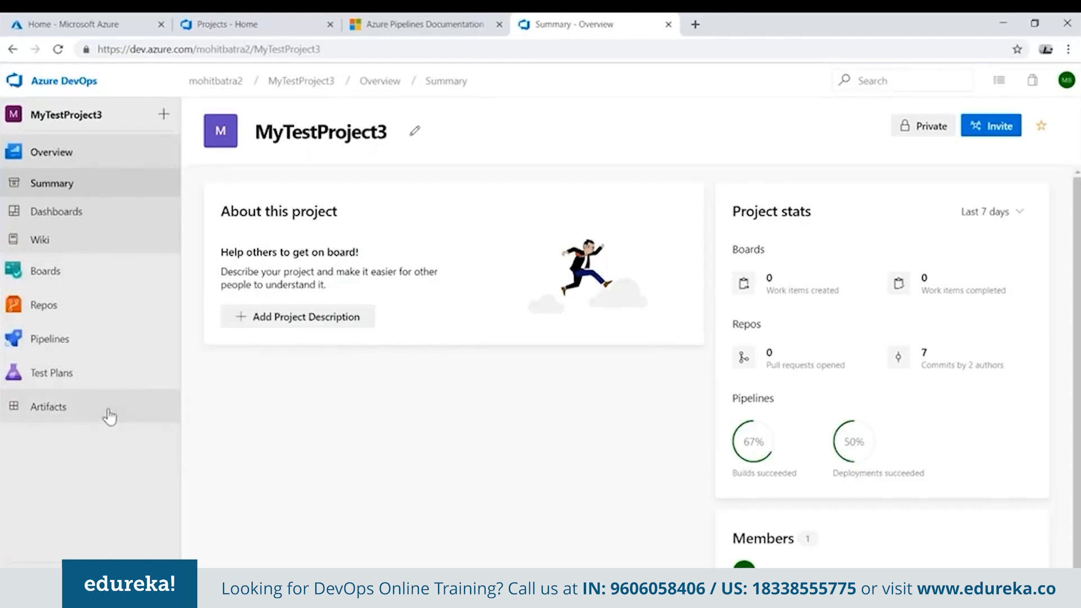
{"action": "mouse_move", "coordinate": [86, 277]}
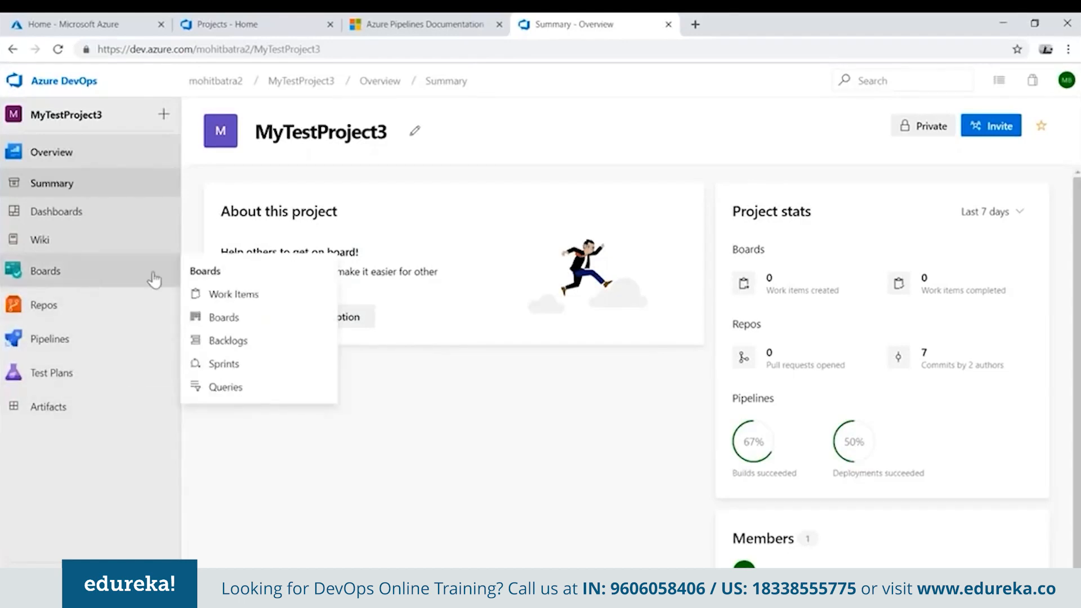
{"action": "left_click", "coordinate": [59, 279]}
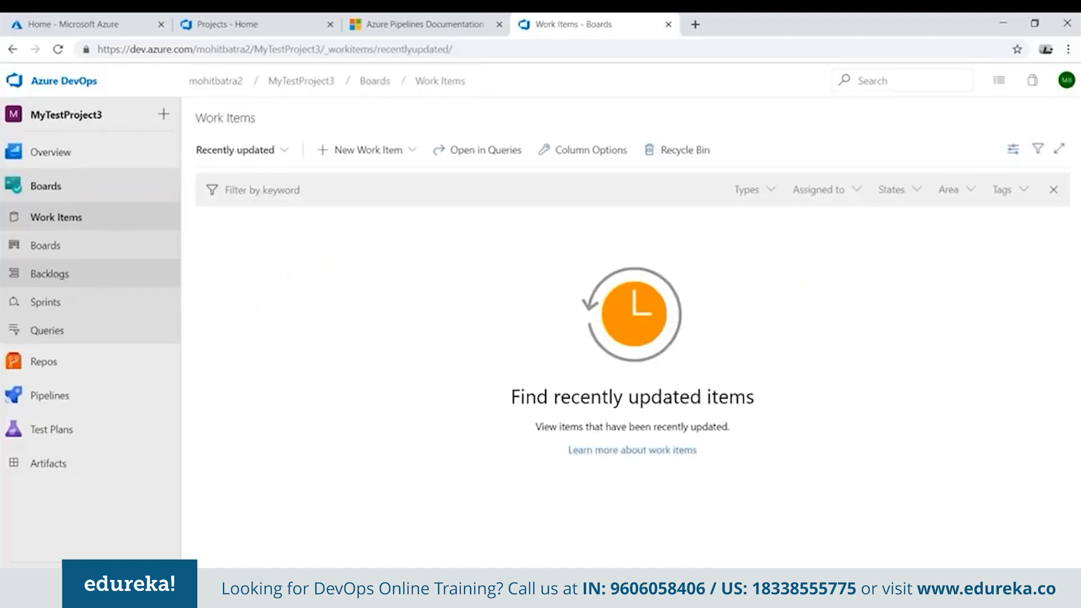
Create a new Feature work item titled "Search in Ecommerce" and assign it to Iteration 1 of MyTestProject3.
{"action": "left_click", "coordinate": [399, 158]}
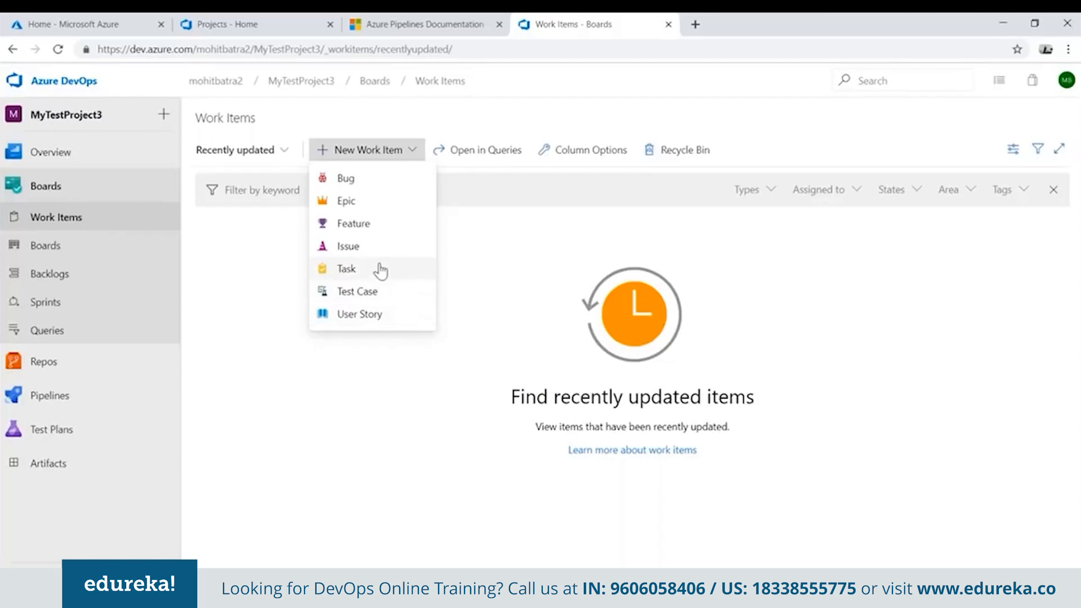
{"action": "left_click", "coordinate": [375, 229]}
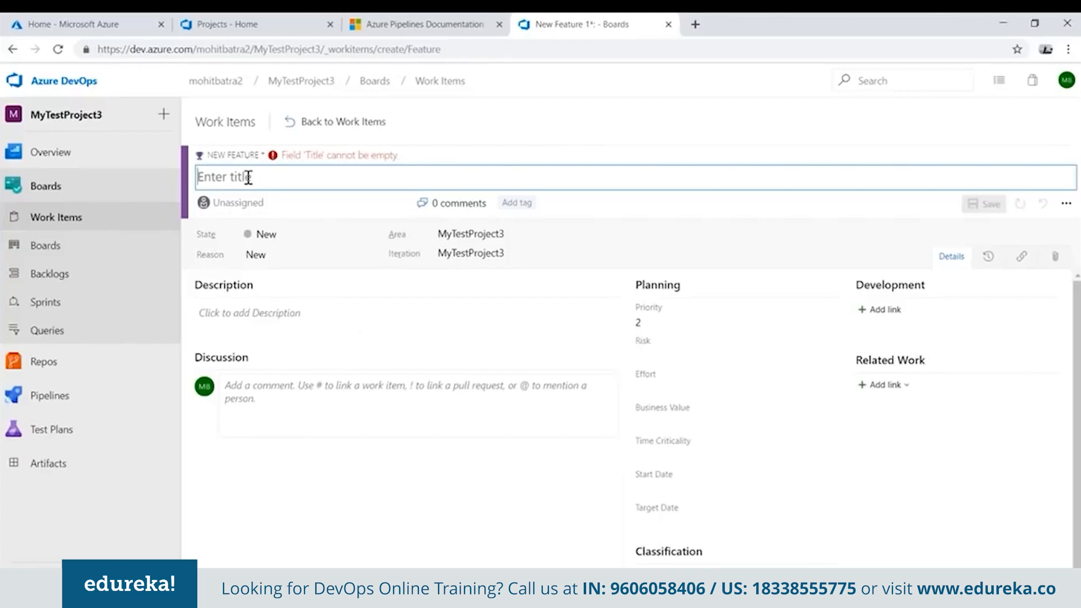
{"action": "type", "text": "Search in Ecommerce"}
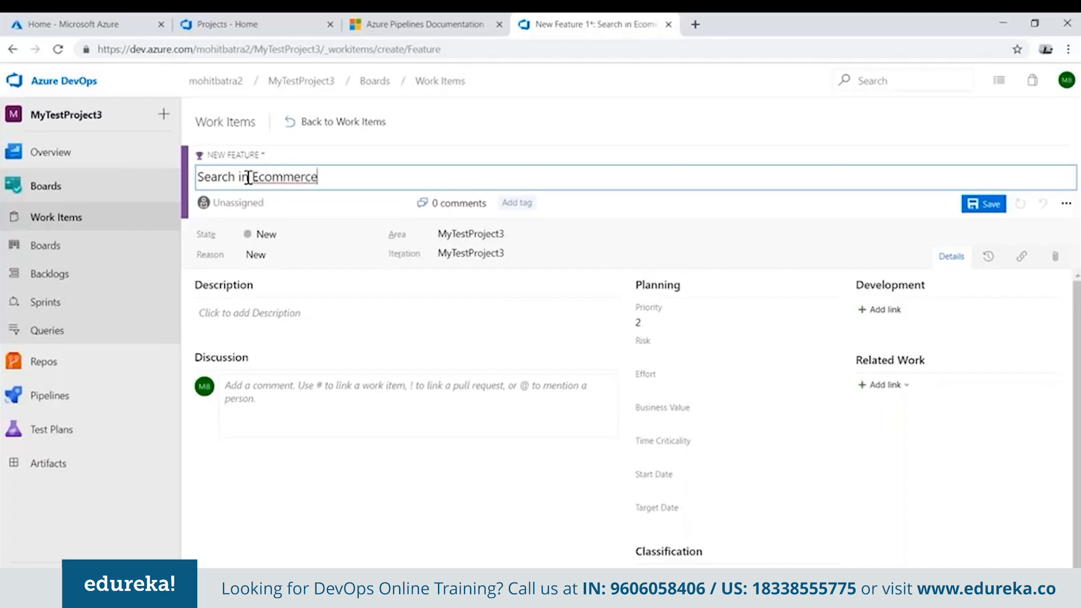
{"action": "left_click_drag", "start_coordinate": [322, 177], "coordinate": [185, 186]}
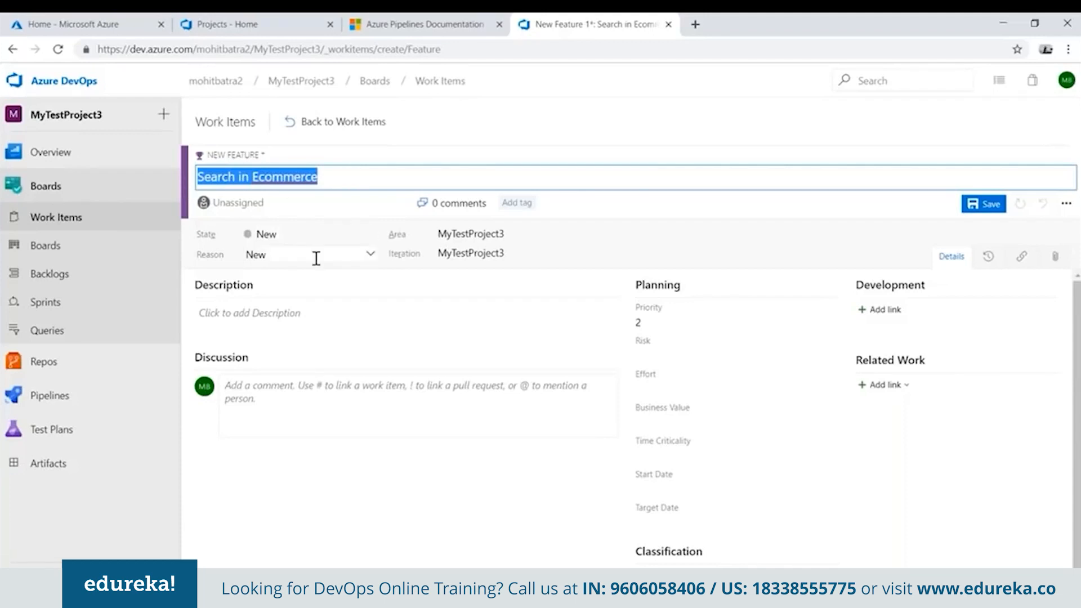
{"action": "left_click", "coordinate": [539, 254]}
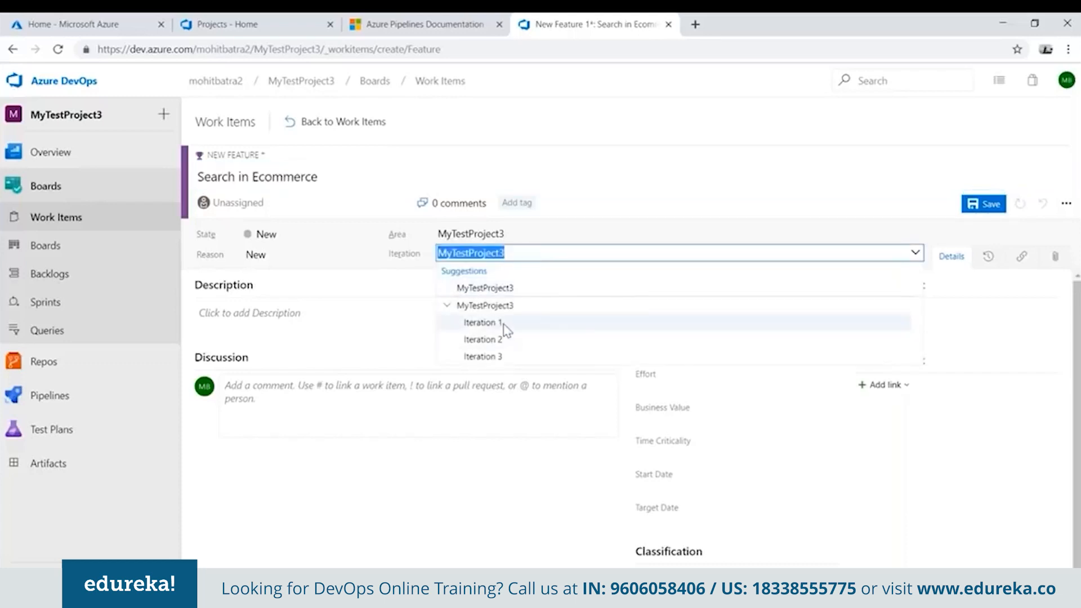
{"action": "left_click", "coordinate": [483, 323]}
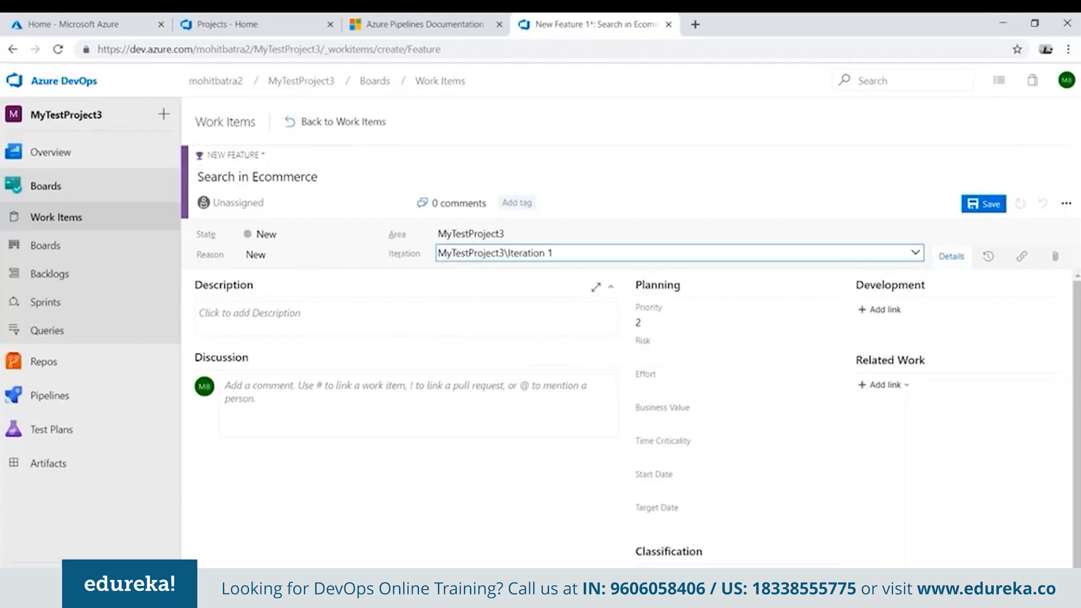
{"action": "left_click", "coordinate": [894, 386]}
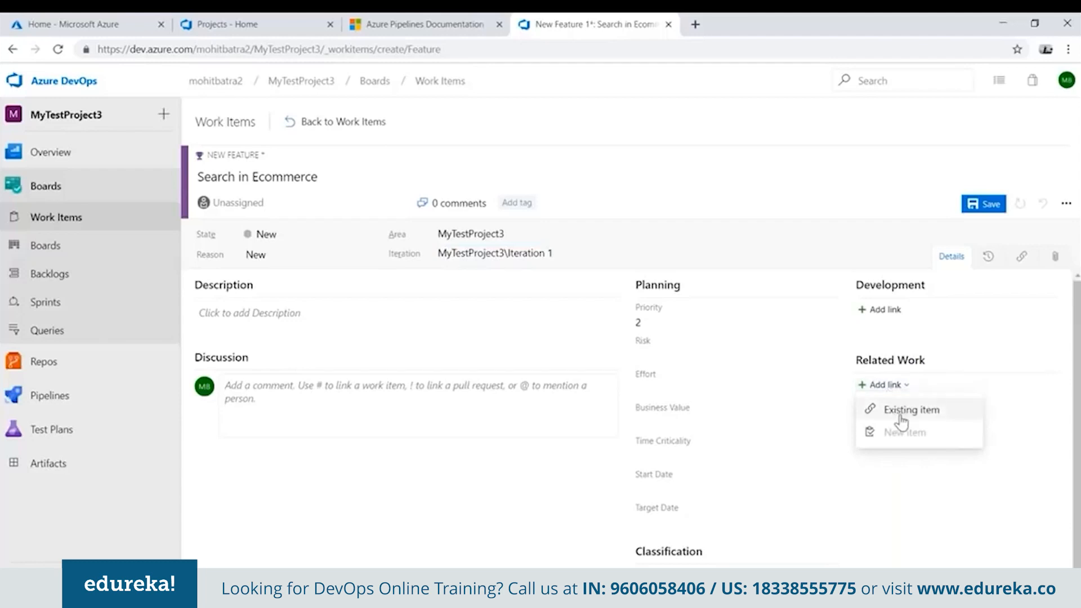
{"action": "left_click", "coordinate": [904, 411]}
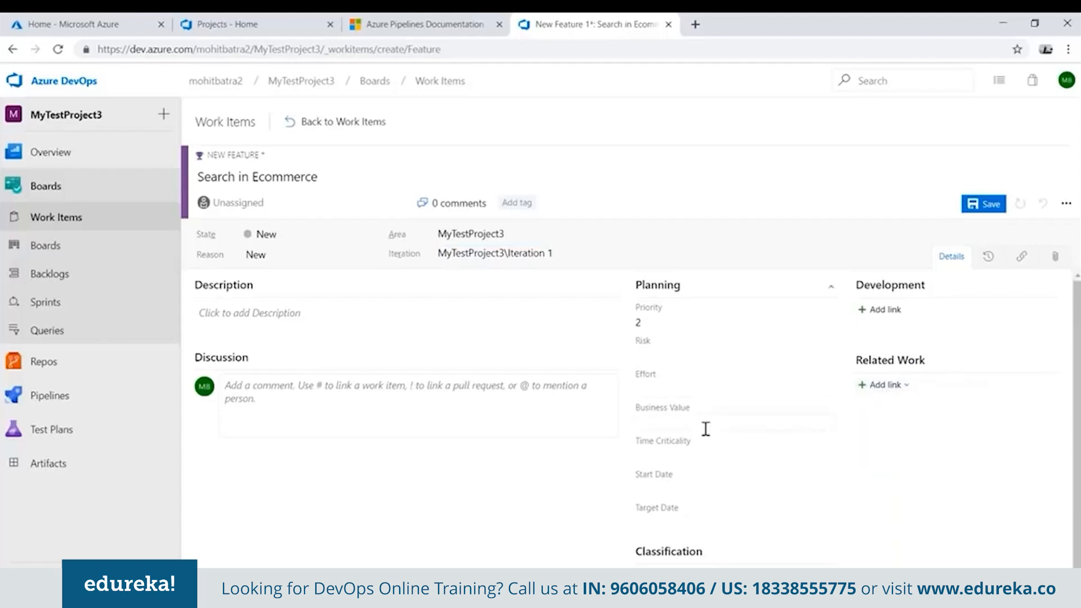
{"action": "left_click", "coordinate": [664, 425]}
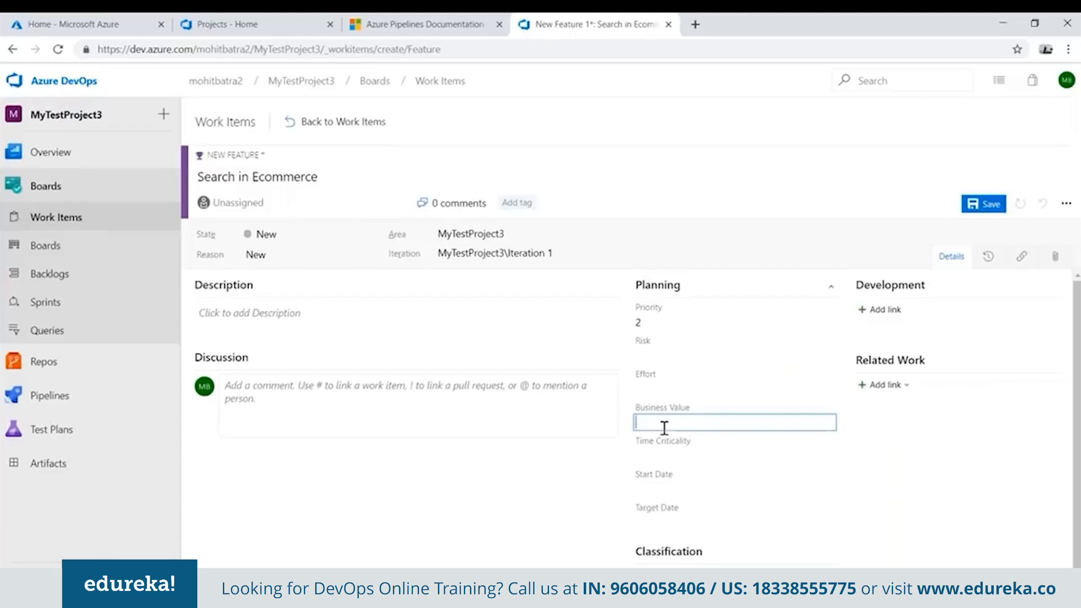
{"action": "left_click", "coordinate": [736, 454]}
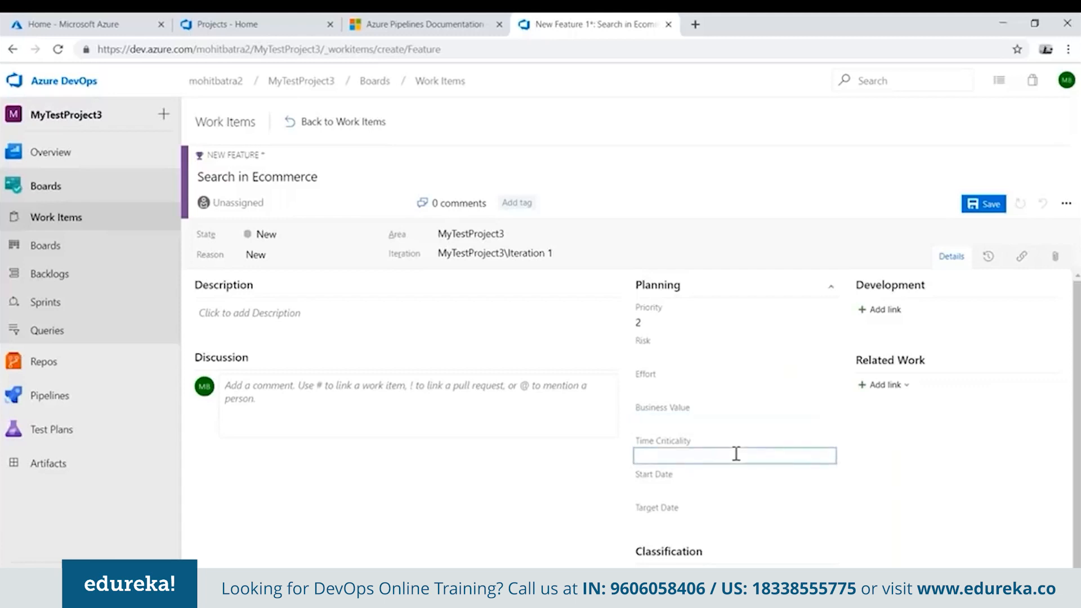
{"action": "left_click", "coordinate": [703, 487]}
{"action": "left_click", "coordinate": [735, 522]}
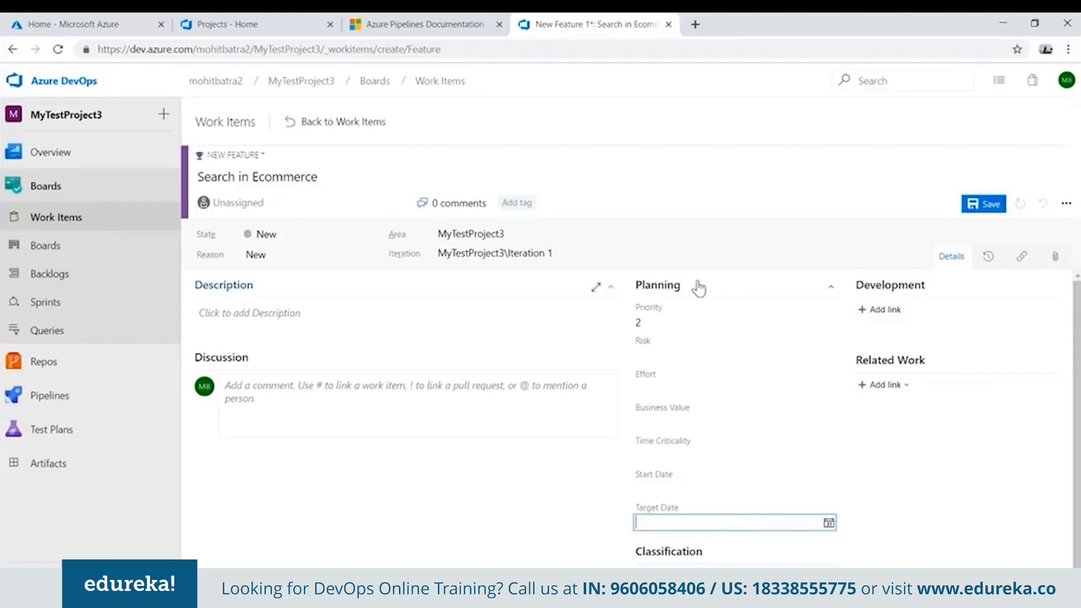
Save the "Search in Ecommerce" feature and return to the work items list.
{"action": "left_click", "coordinate": [986, 204]}
{"action": "left_click", "coordinate": [260, 314]}
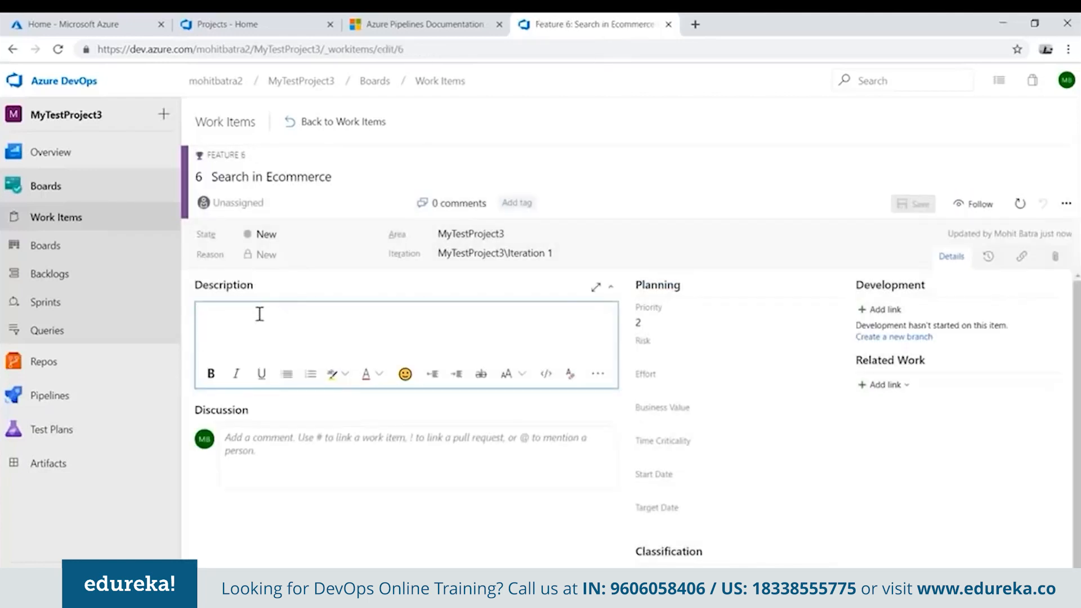
{"action": "left_click", "coordinate": [379, 453]}
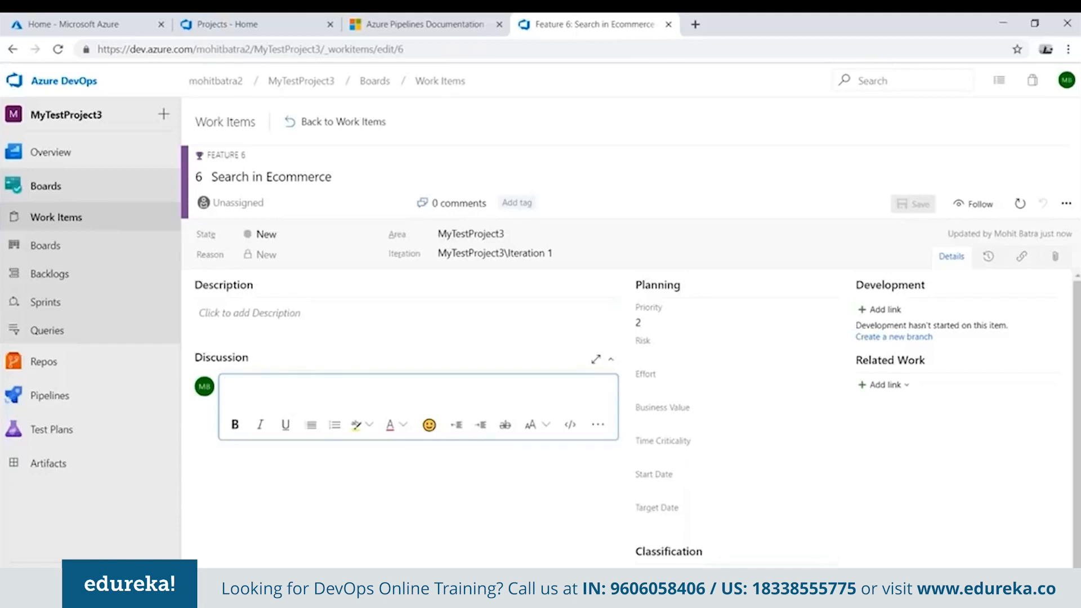
{"action": "left_click", "coordinate": [334, 128]}
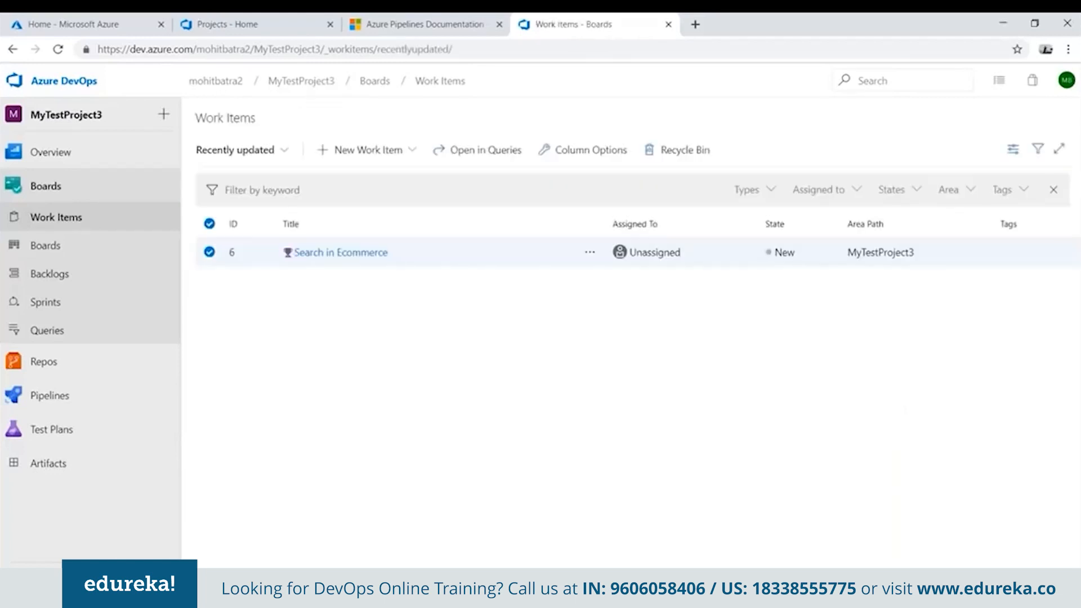
Start a new User Story work item and title it "API for Search Service".
{"action": "left_click", "coordinate": [393, 158]}
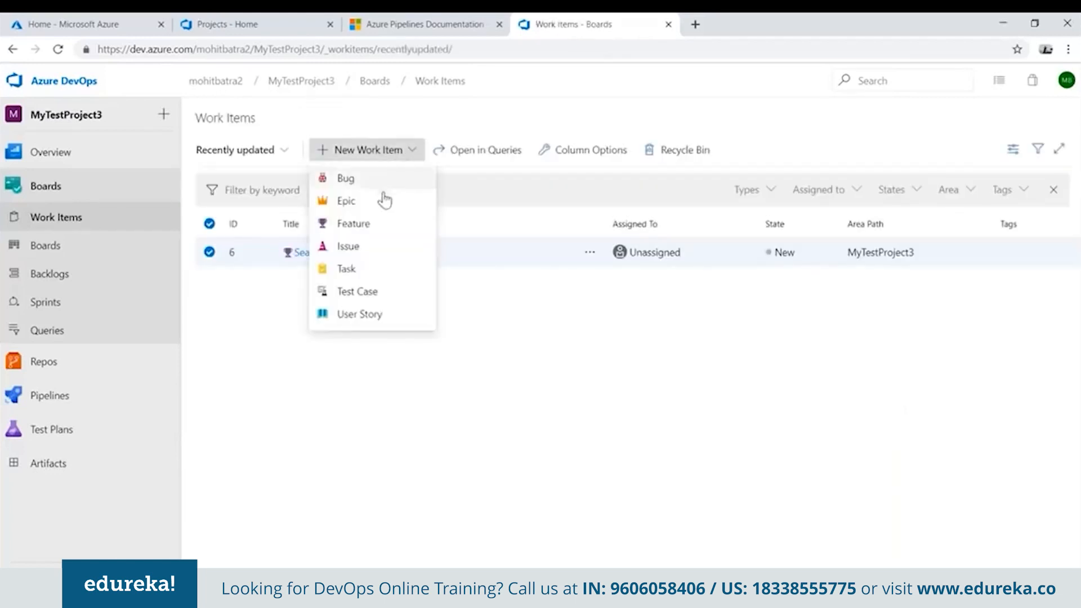
{"action": "left_click", "coordinate": [363, 315]}
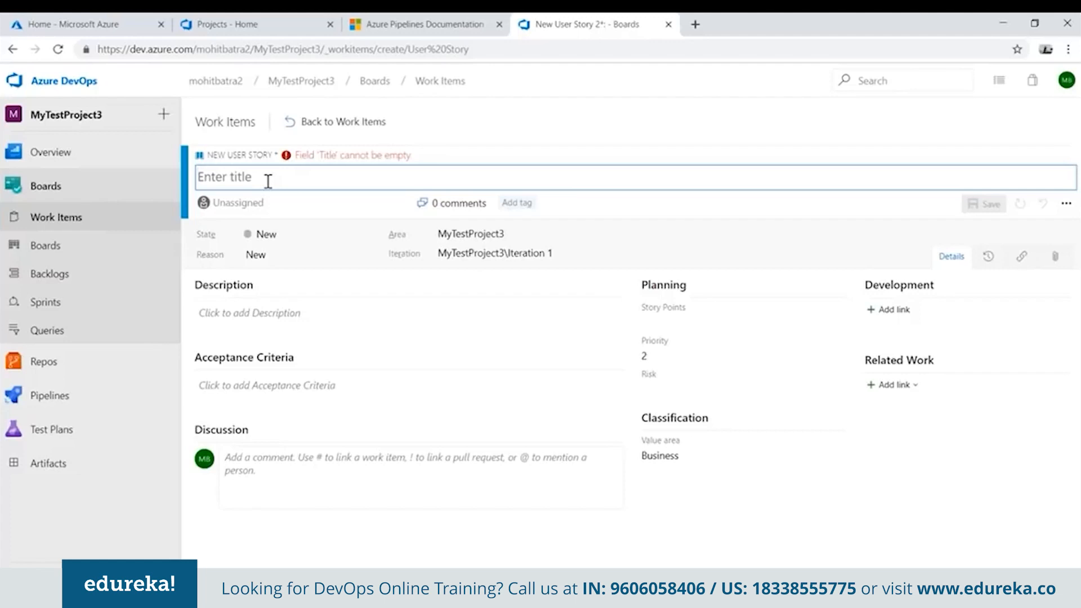
{"action": "type", "text": "API fo"}
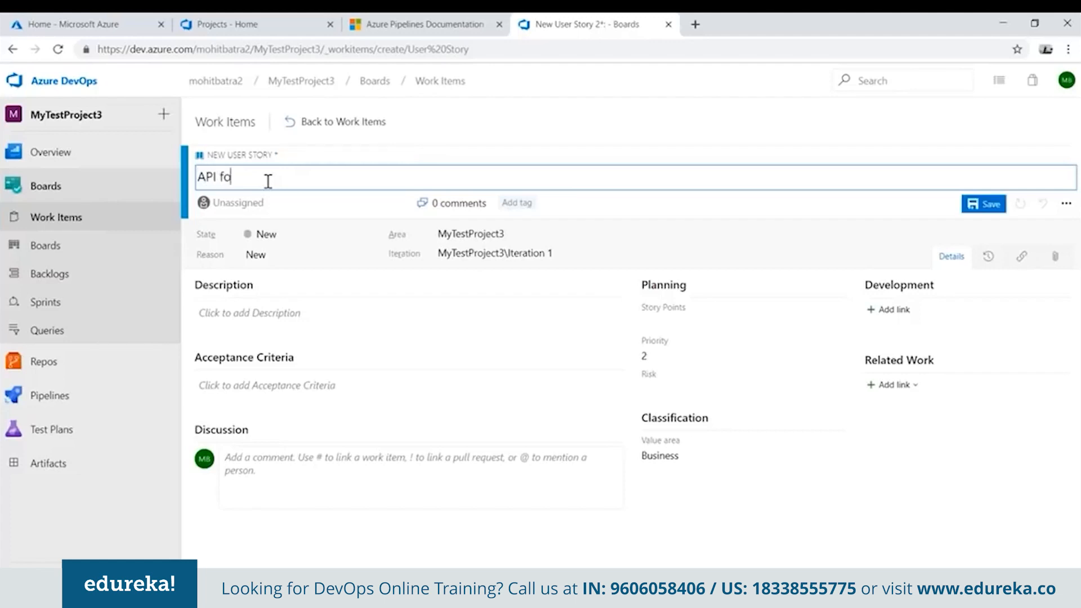
{"action": "type", "text": "r Search Service"}
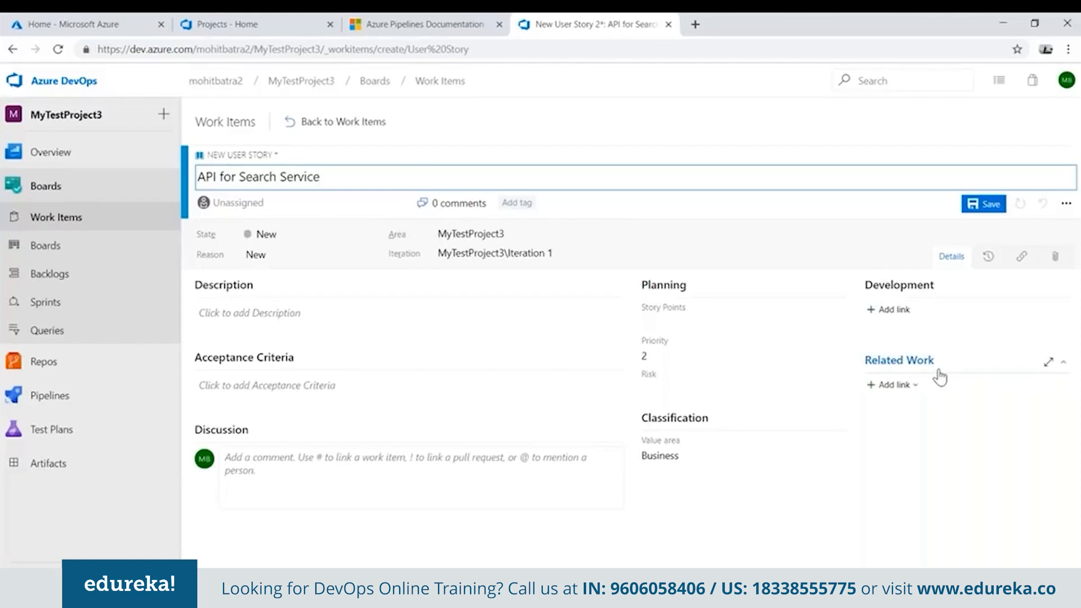
Link the existing "Search in Ecommerce" feature to the API for Search Service story as its Parent.
{"action": "left_click", "coordinate": [895, 387]}
{"action": "left_click", "coordinate": [924, 411]}
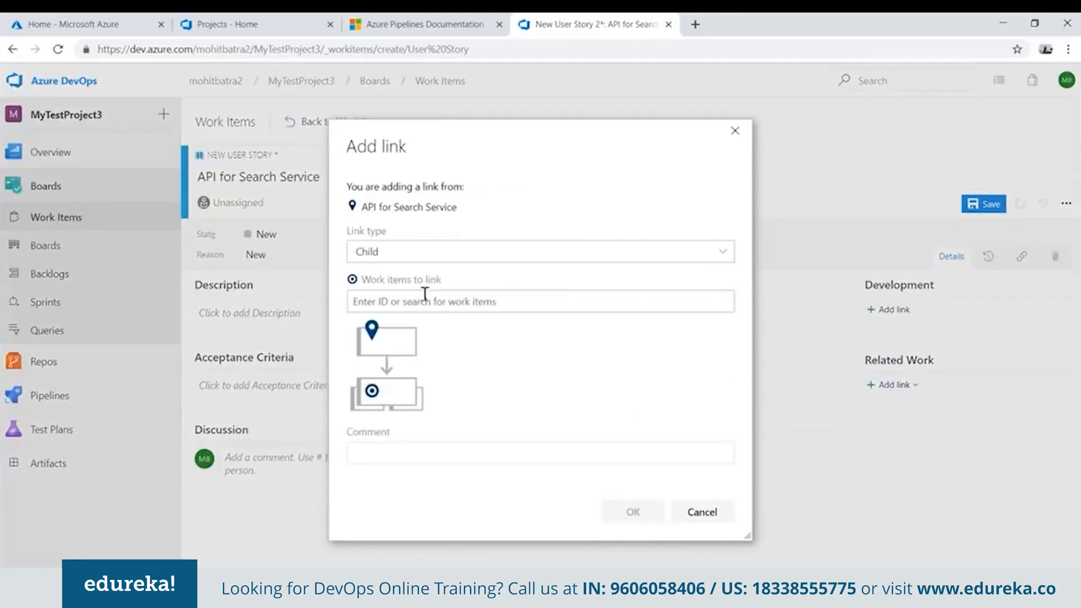
{"action": "left_click", "coordinate": [461, 252]}
{"action": "left_click", "coordinate": [457, 255]}
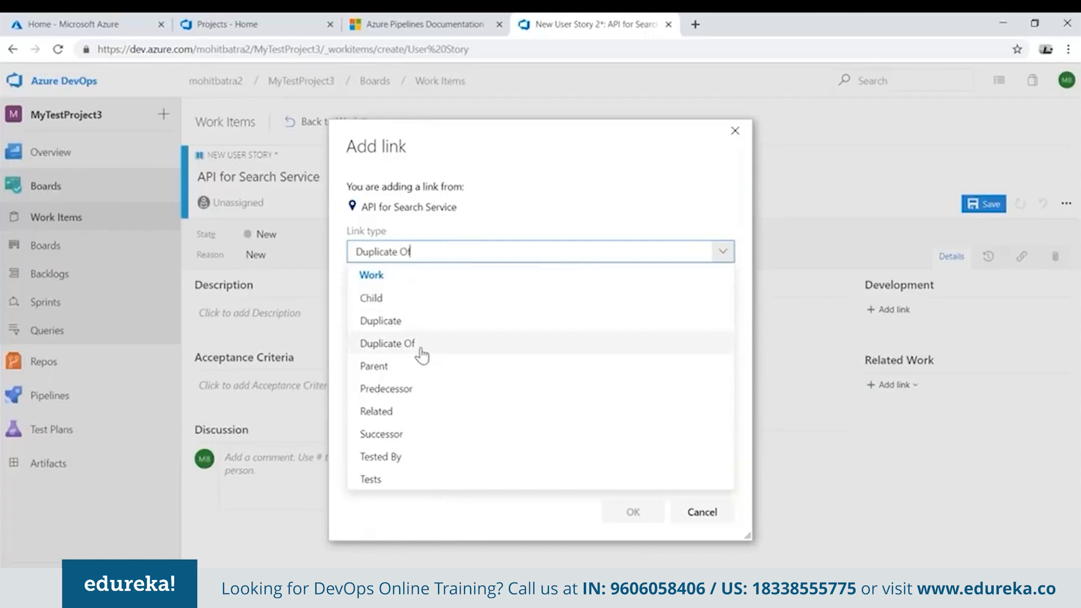
{"action": "left_click", "coordinate": [394, 366]}
{"action": "left_click", "coordinate": [718, 453]}
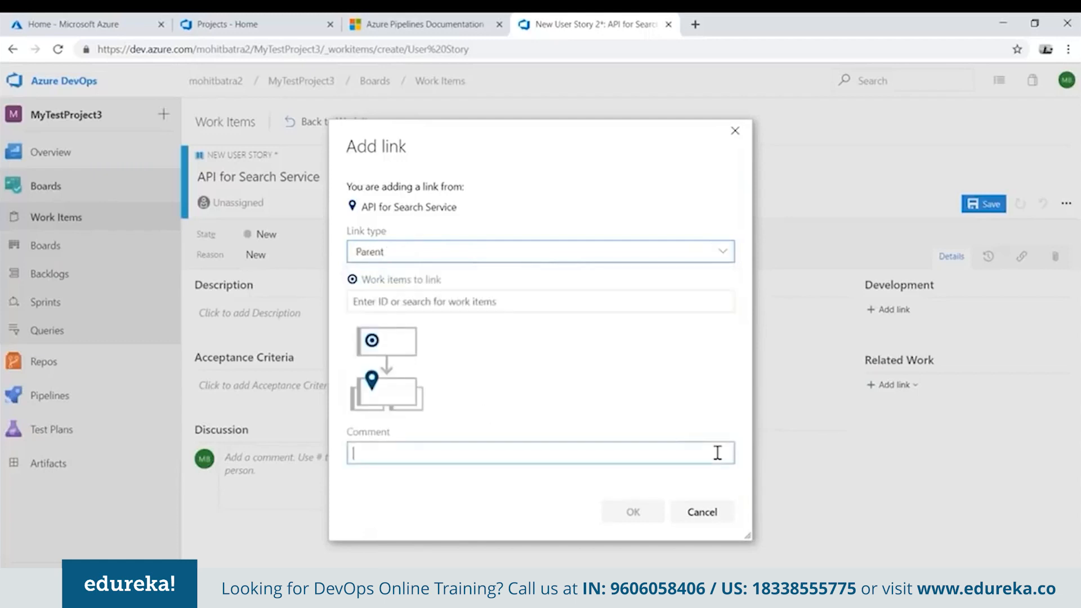
{"action": "left_click", "coordinate": [632, 300]}
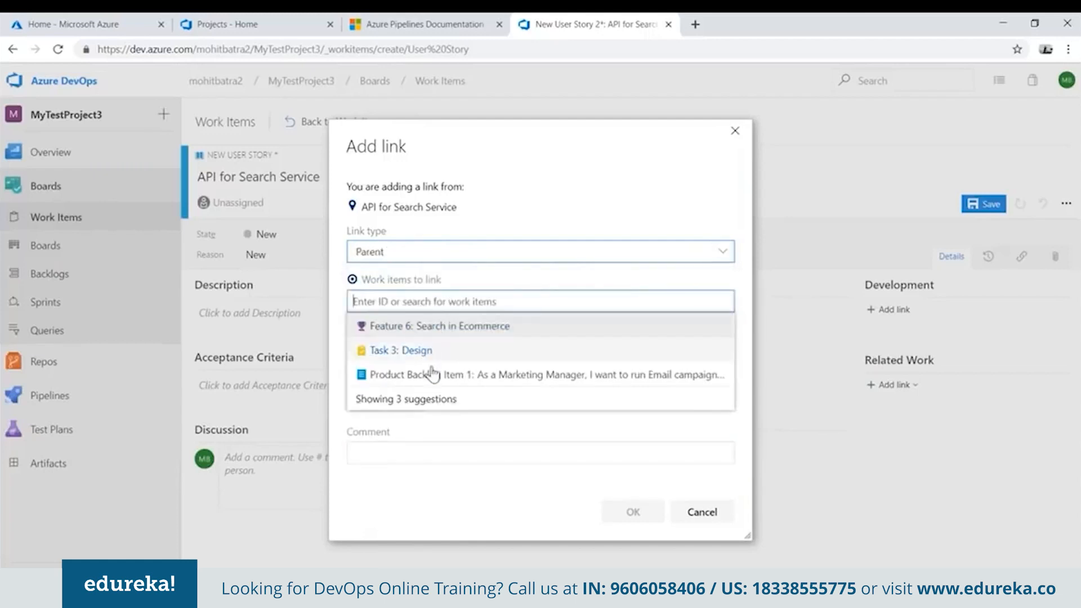
{"action": "left_click", "coordinate": [437, 329]}
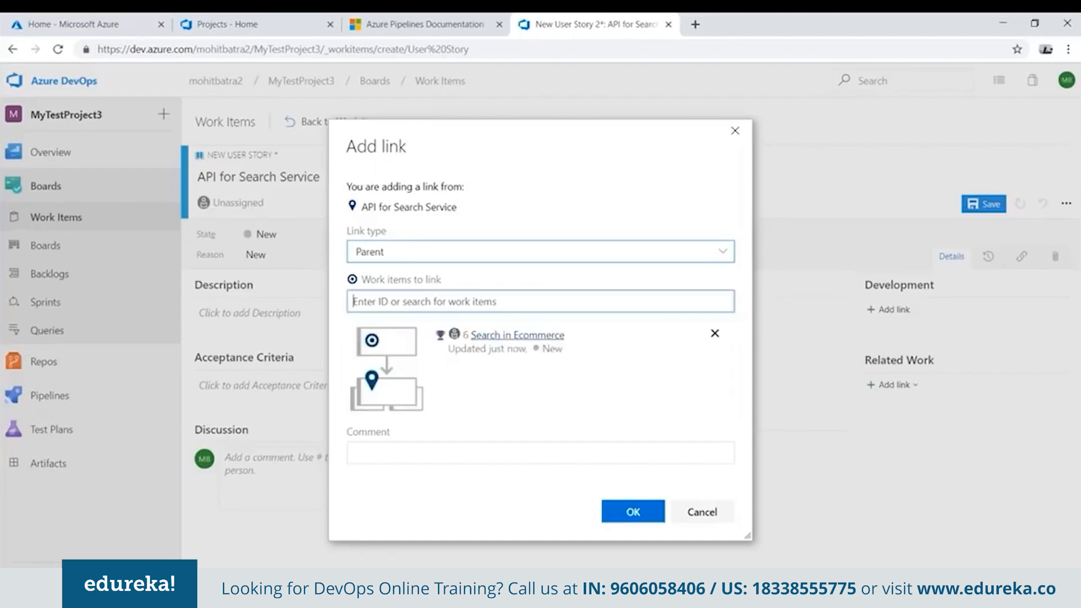
{"action": "left_click", "coordinate": [637, 512]}
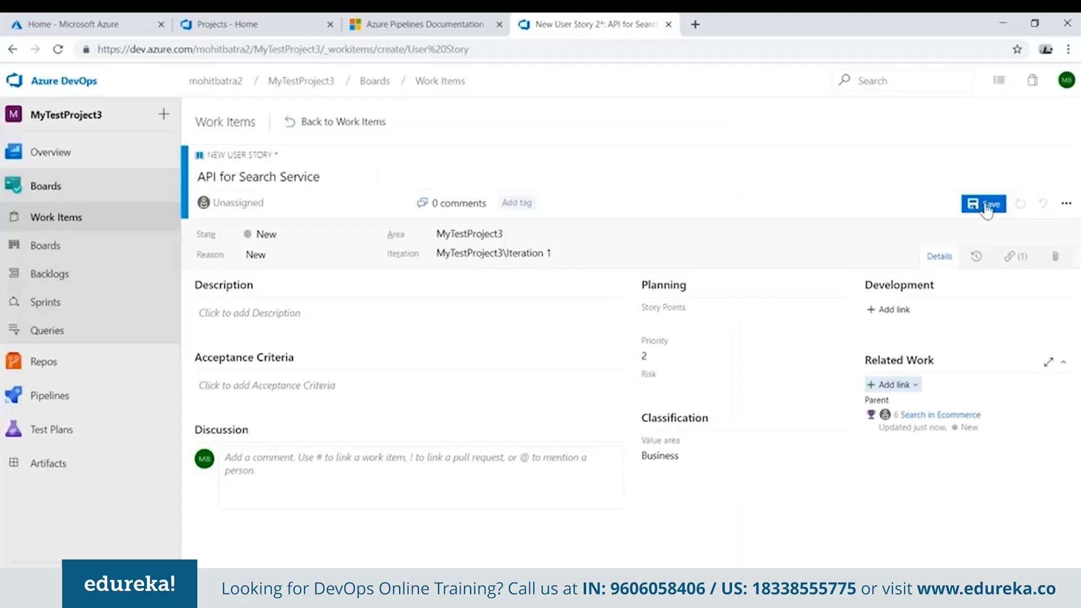
Set the story's risk to 2 - Medium and its value area to Architectural, and save the story.
{"action": "left_click", "coordinate": [693, 323]}
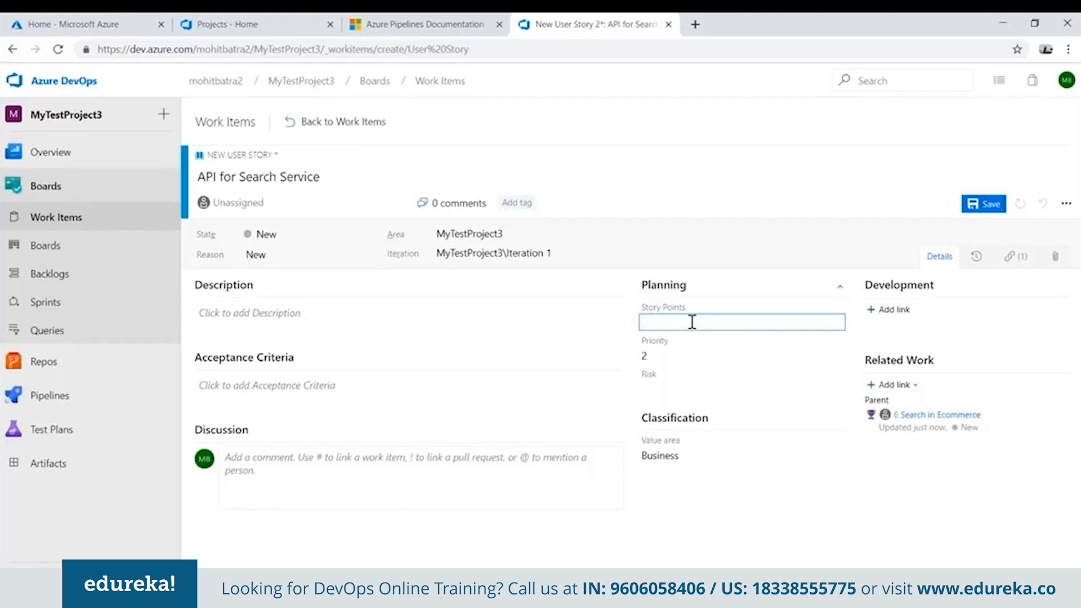
{"action": "left_click", "coordinate": [671, 392]}
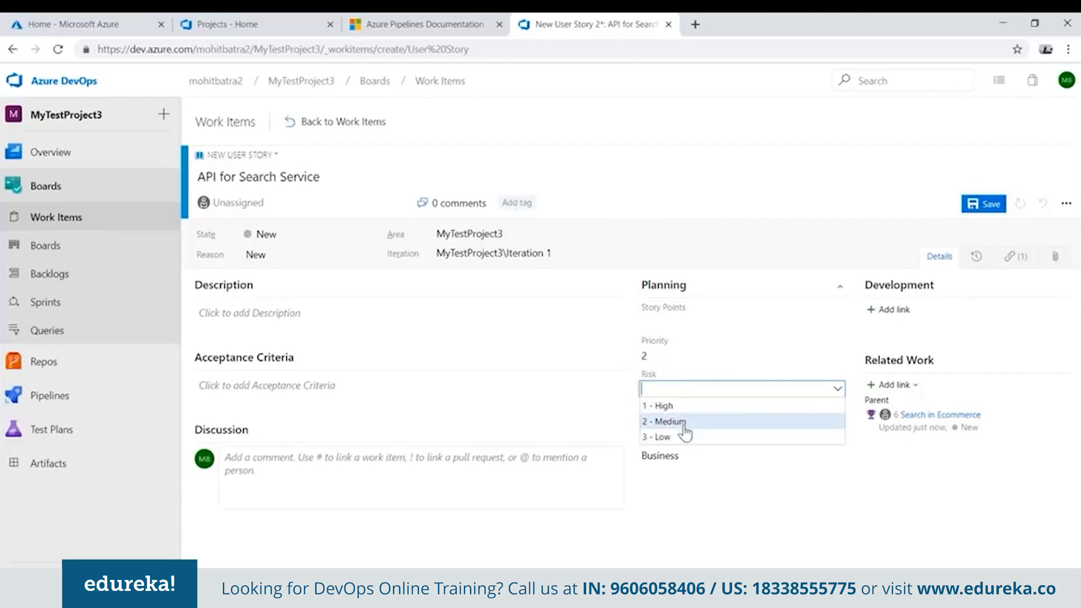
{"action": "left_click", "coordinate": [670, 422]}
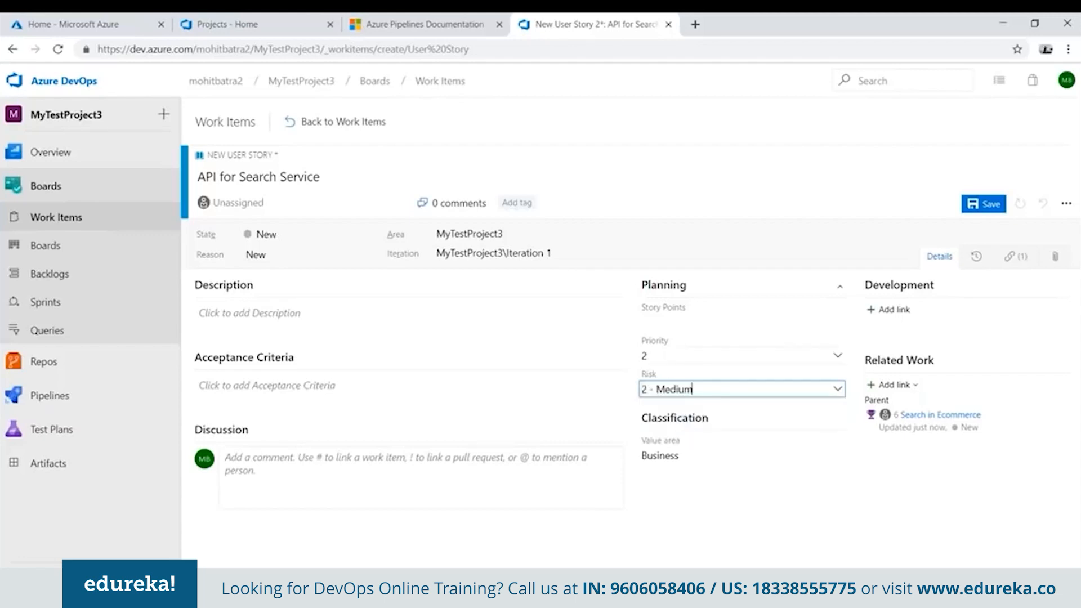
{"action": "left_click", "coordinate": [712, 455]}
{"action": "left_click", "coordinate": [720, 477]}
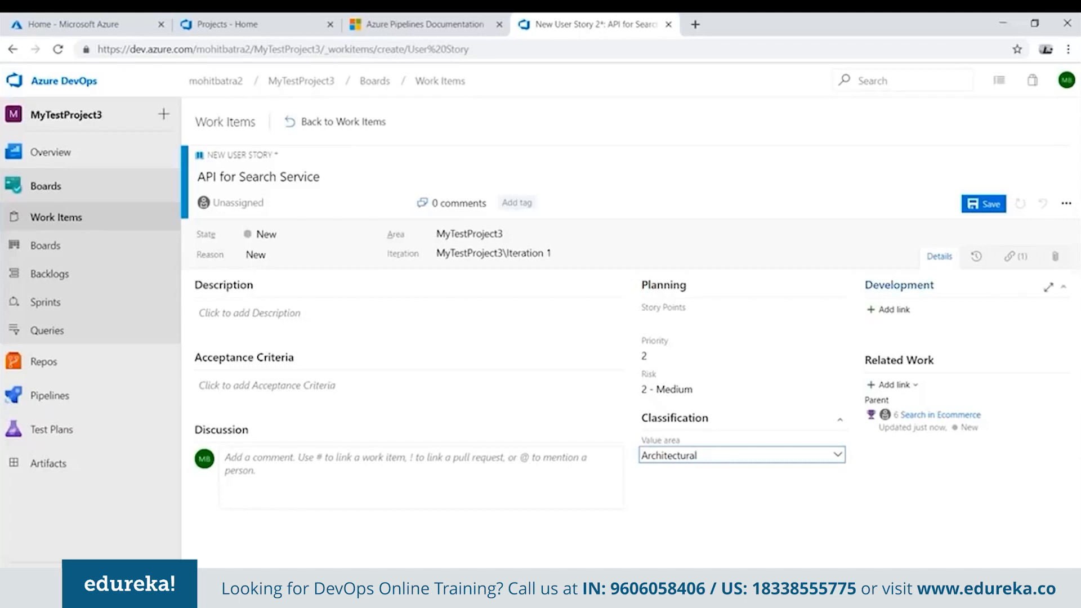
{"action": "left_click", "coordinate": [986, 206]}
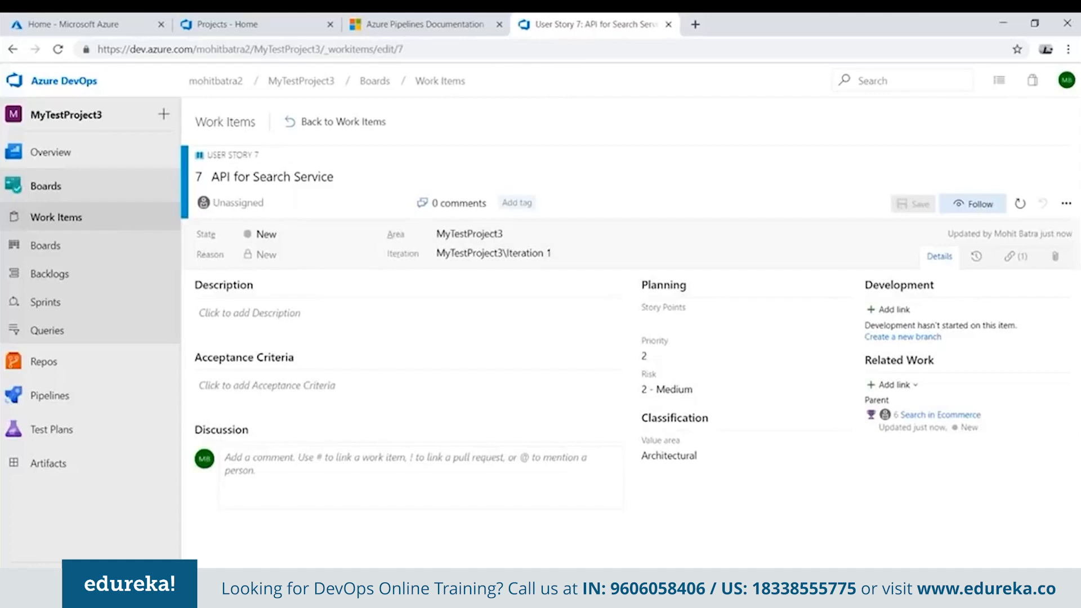
Leave the saved user story and open the MyTestProject3 Team backlog.
{"action": "left_click", "coordinate": [383, 123]}
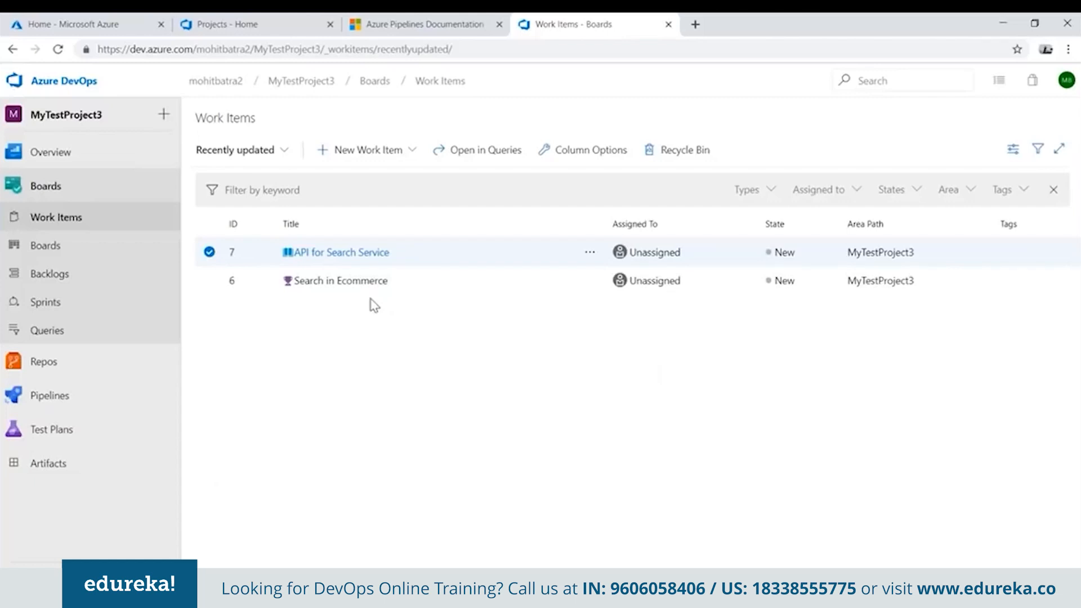
{"action": "left_click", "coordinate": [80, 251]}
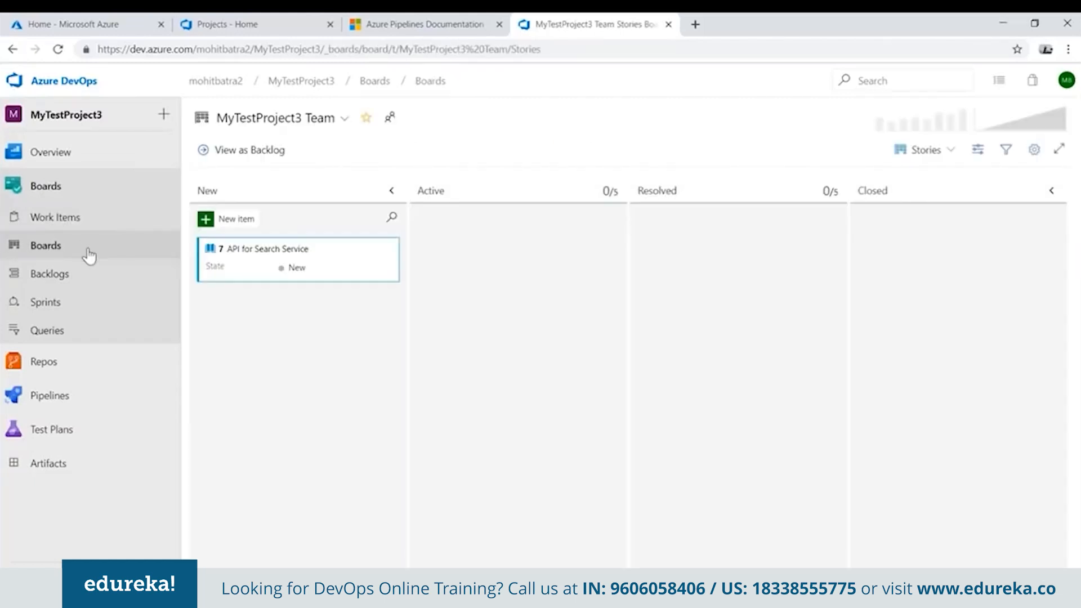
{"action": "left_click", "coordinate": [97, 276]}
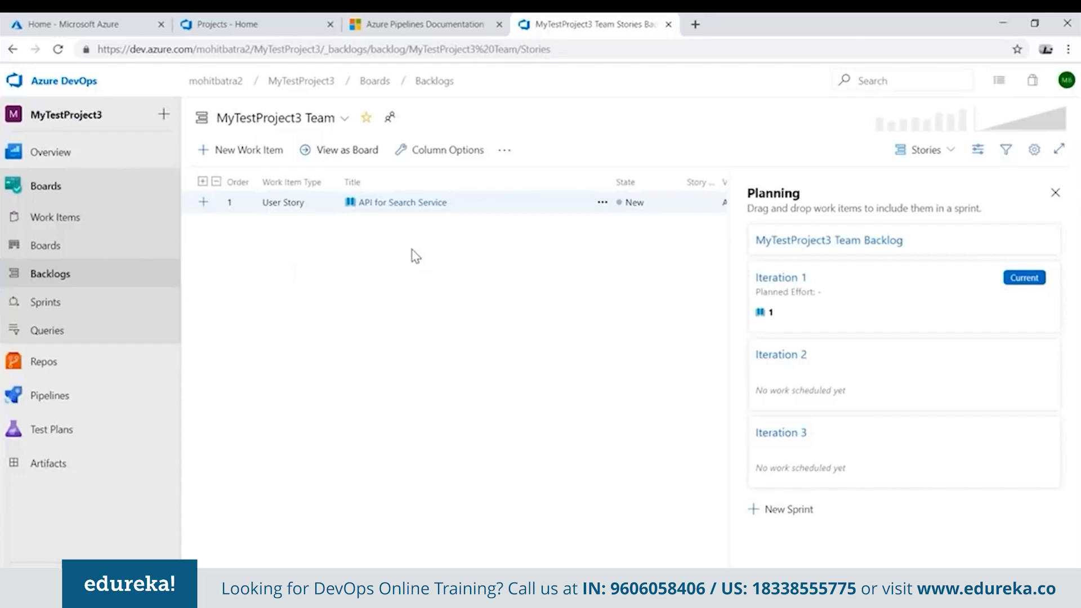
Add a user story titled "UI for search" to the top of the team backlog.
{"action": "left_click", "coordinate": [251, 154]}
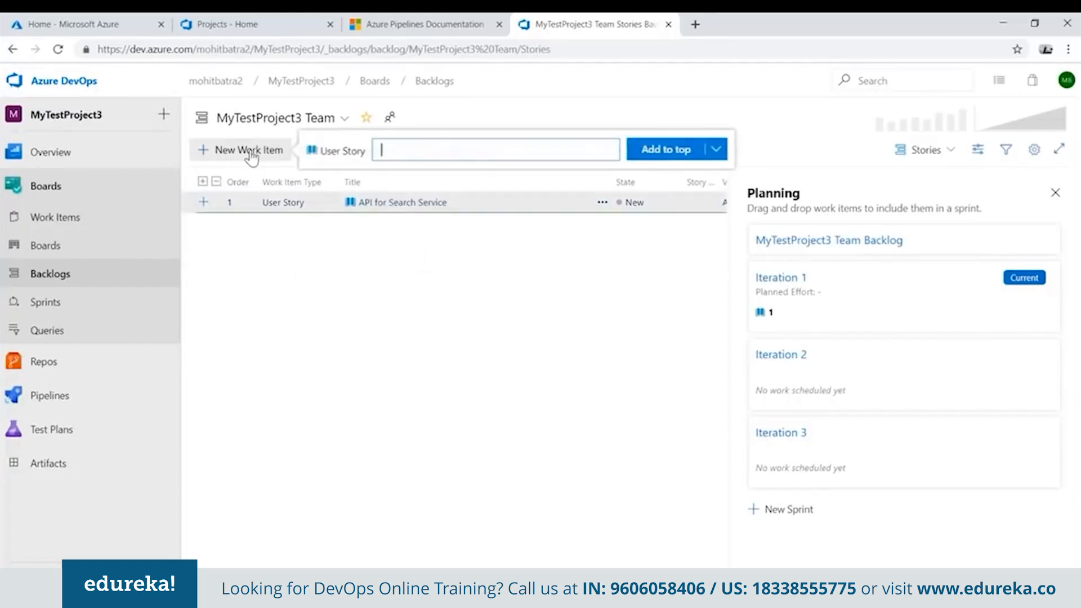
{"action": "type", "text": "UI for search"}
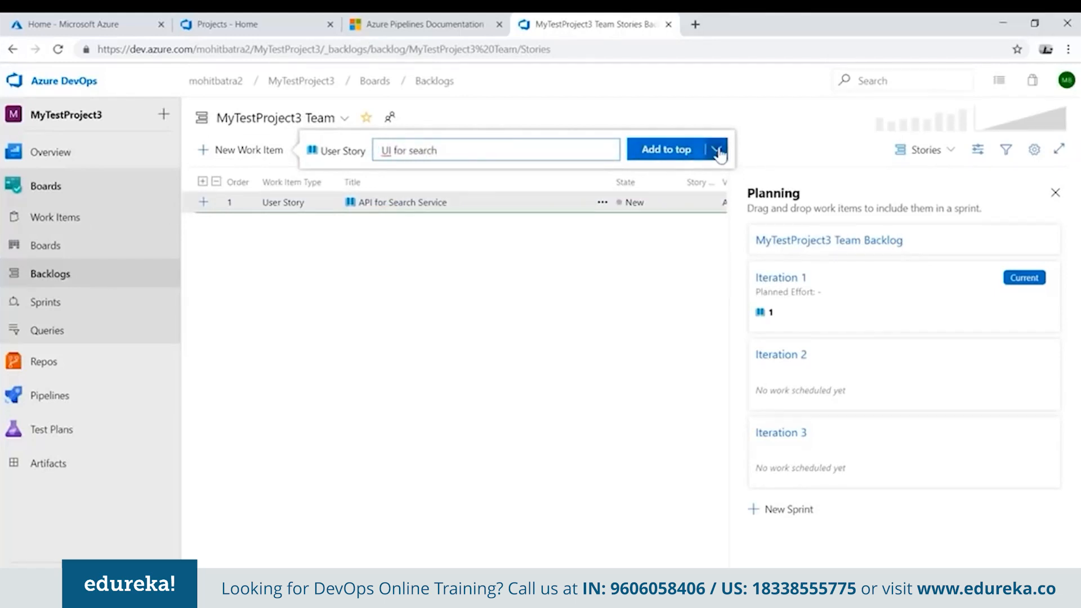
{"action": "left_click", "coordinate": [666, 150]}
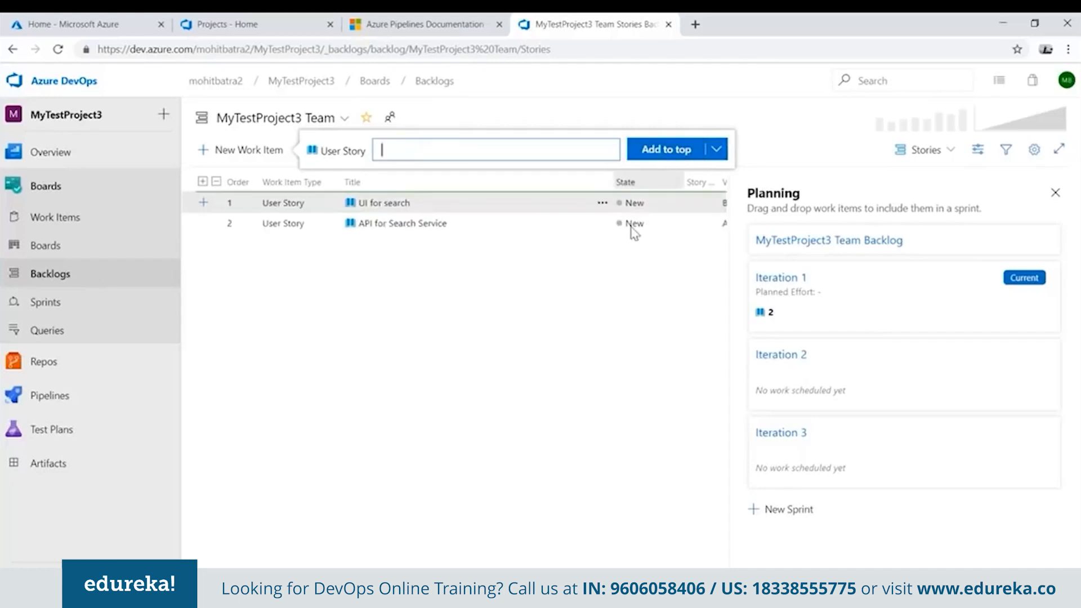
{"action": "key", "text": "Escape"}
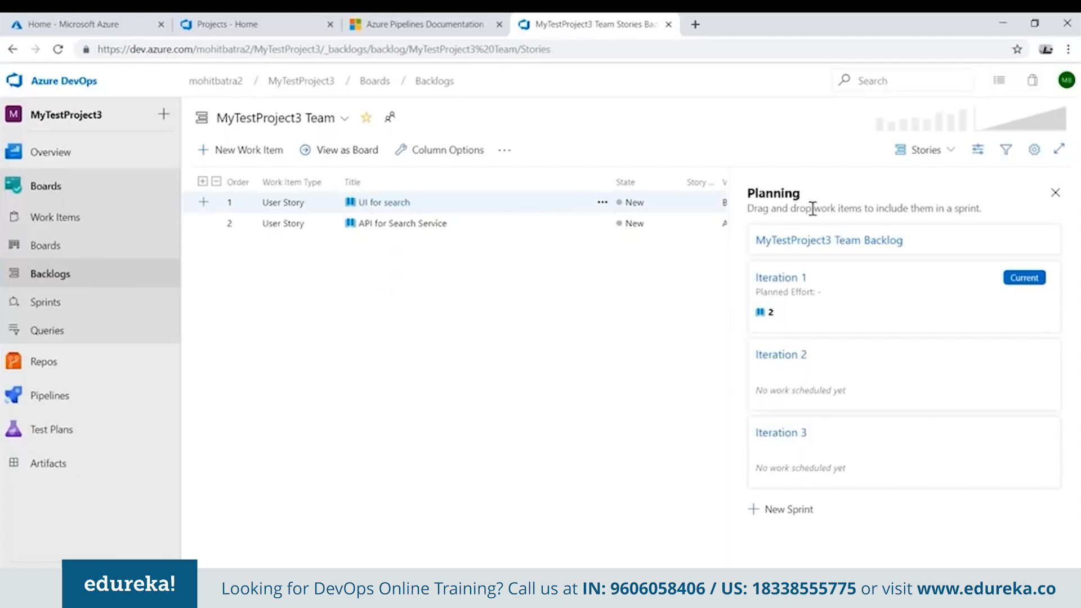
Switch the backlog's side pane to Mapping and back to Planning.
{"action": "left_click", "coordinate": [927, 150]}
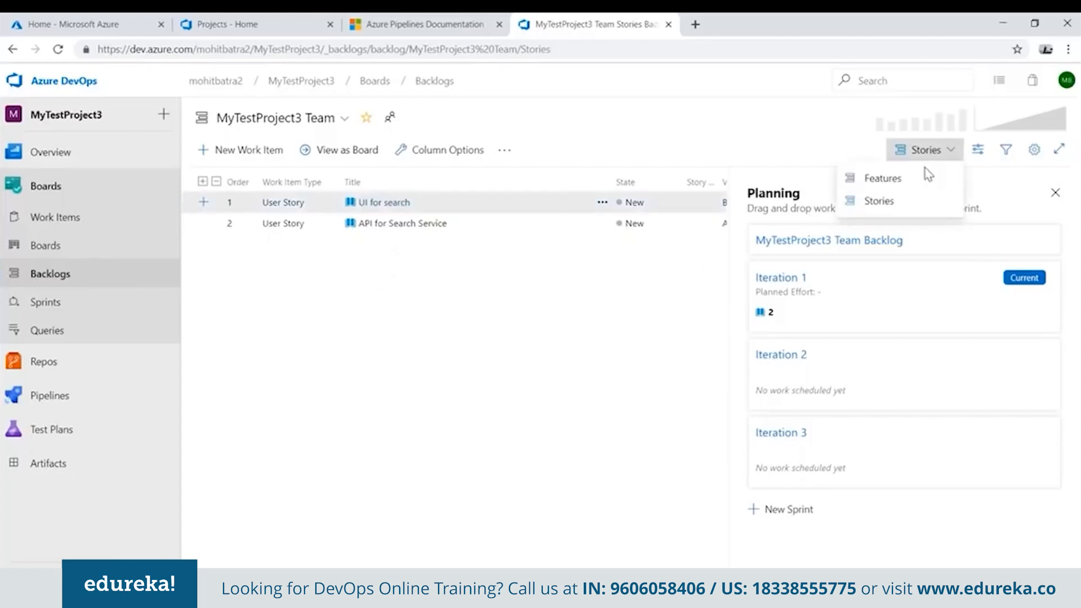
{"action": "left_click", "coordinate": [978, 150]}
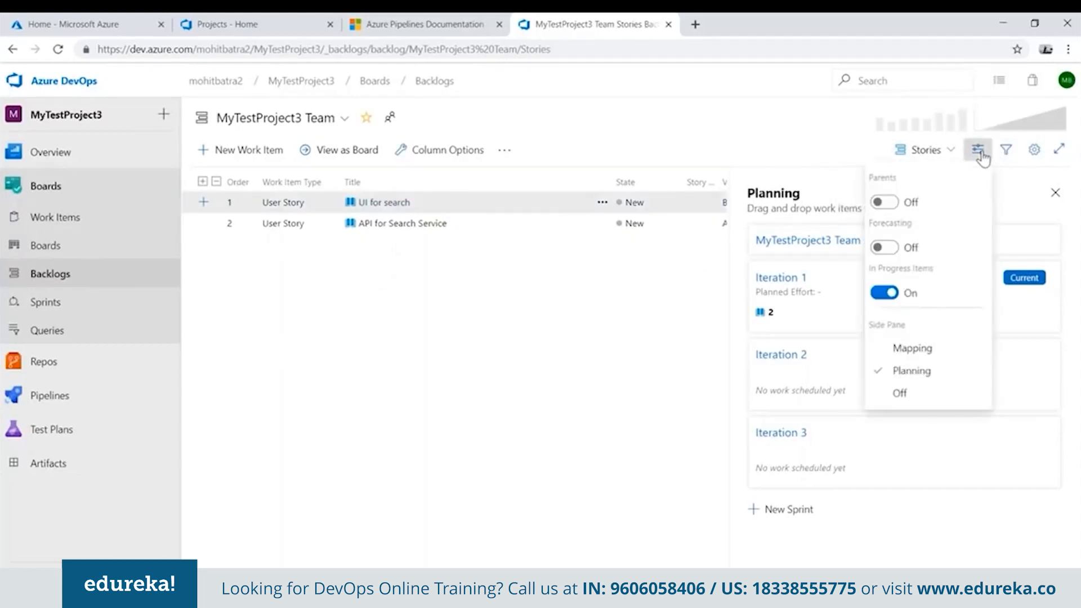
{"action": "left_click", "coordinate": [924, 348]}
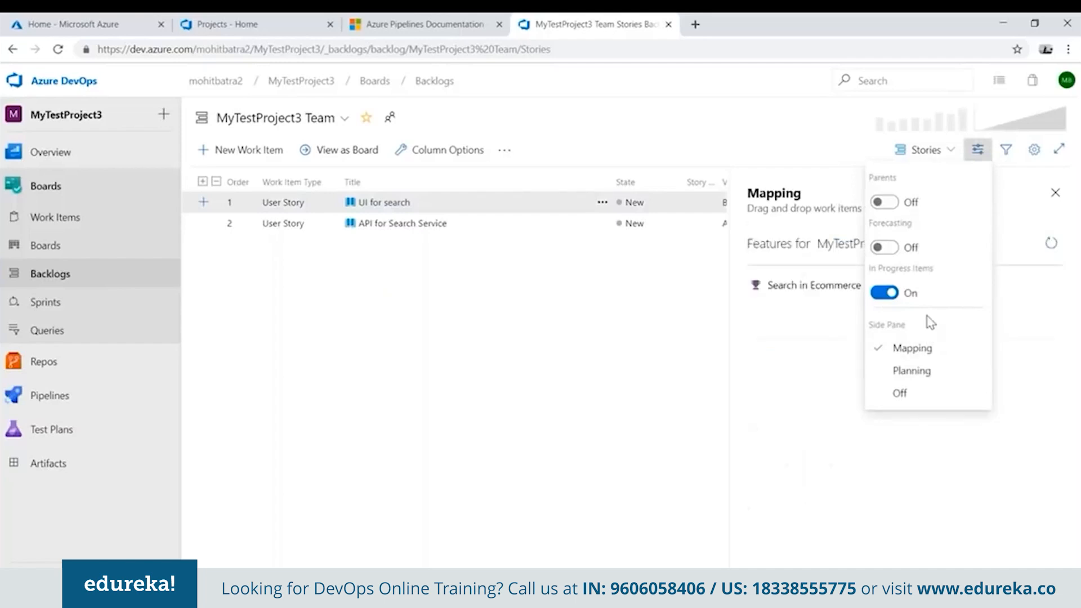
{"action": "left_click", "coordinate": [810, 366]}
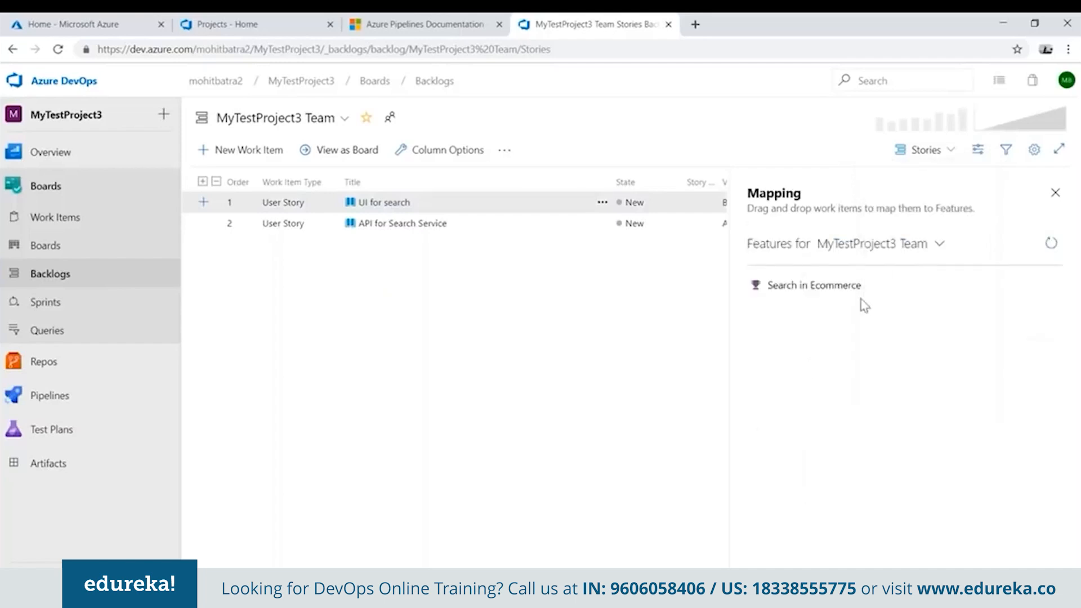
{"action": "left_click", "coordinate": [978, 150]}
{"action": "left_click", "coordinate": [912, 372]}
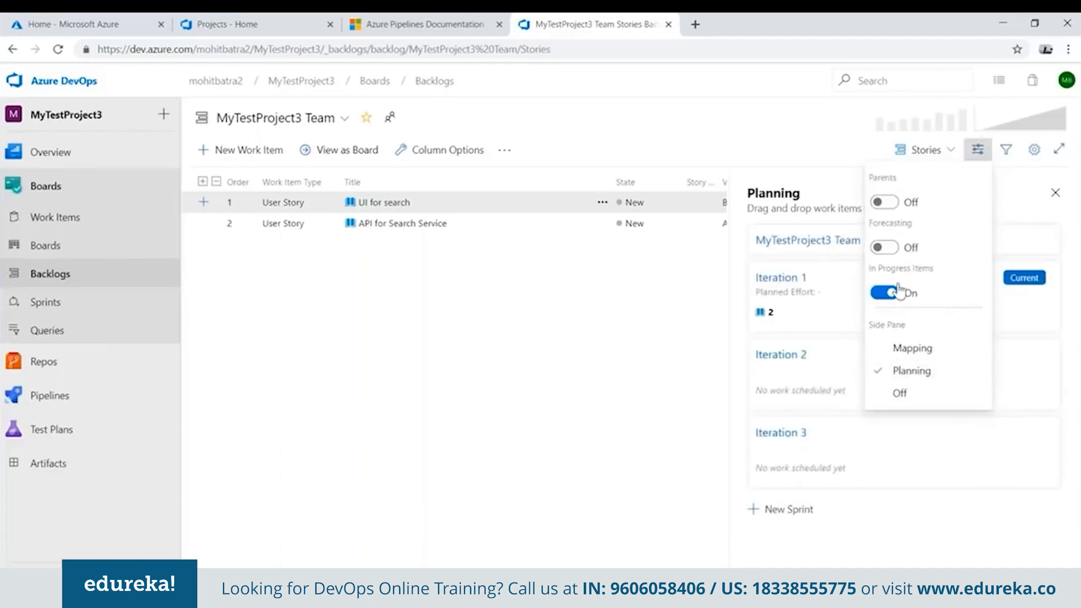
{"action": "left_click", "coordinate": [726, 405]}
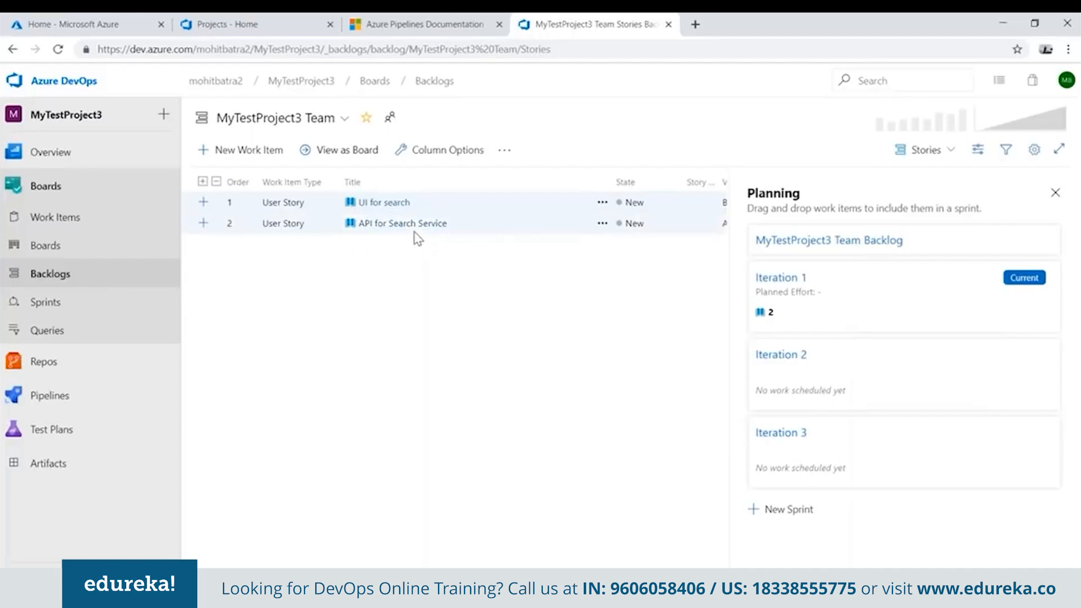
Plan the "API for Search Service" story in Iteration 1 and the "UI for search" story in Iteration 2.
{"action": "left_click_drag", "start_coordinate": [408, 233], "coordinate": [863, 325]}
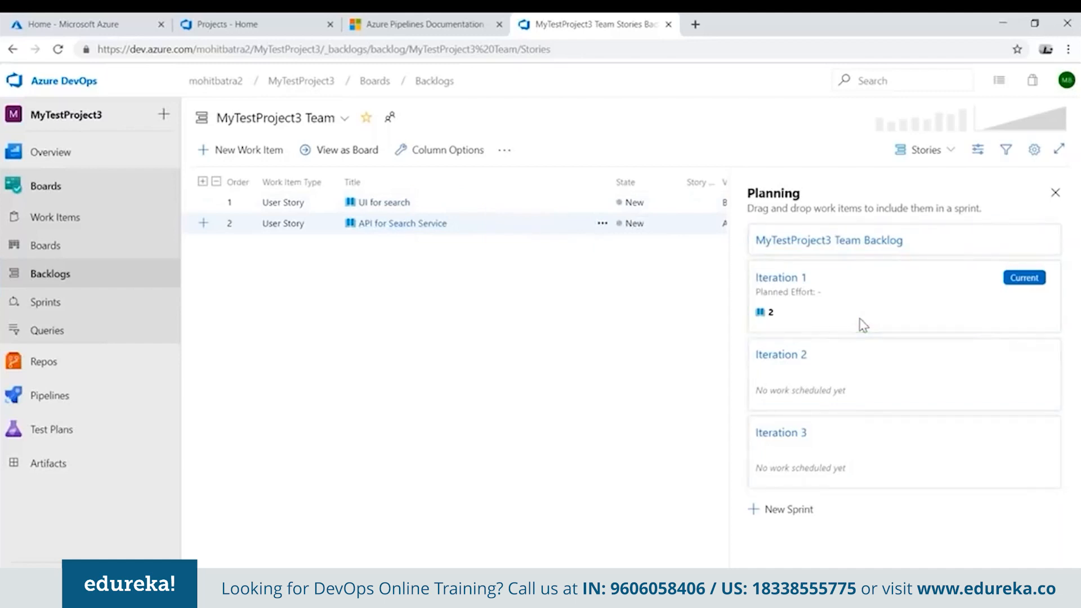
{"action": "left_click_drag", "start_coordinate": [406, 231], "coordinate": [818, 327]}
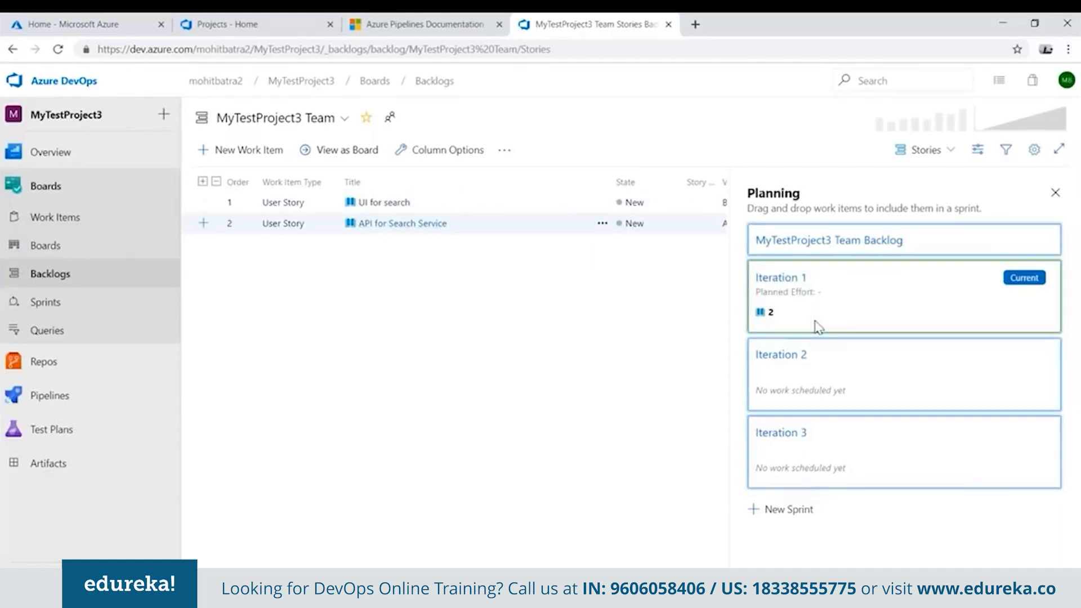
{"action": "left_click_drag", "start_coordinate": [378, 207], "coordinate": [823, 371]}
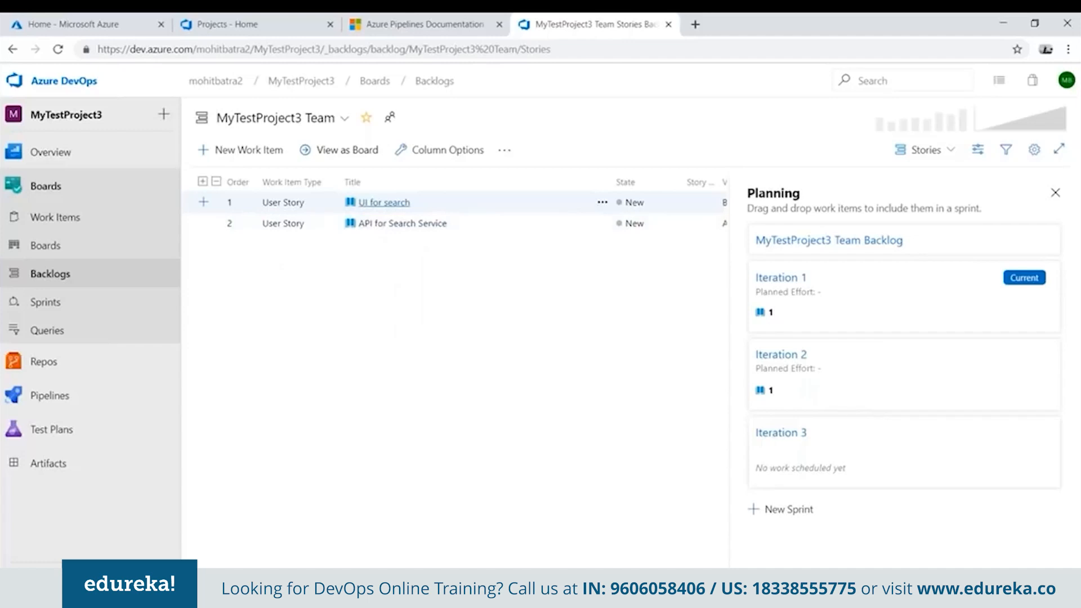
Move the "API for Search Service" story above "UI for search" in the backlog order.
{"action": "mouse_move", "coordinate": [413, 219]}
{"action": "left_mouse_down"}
{"action": "mouse_move", "coordinate": [414, 190]}
{"action": "mouse_move", "coordinate": [415, 202]}
{"action": "left_mouse_up"}
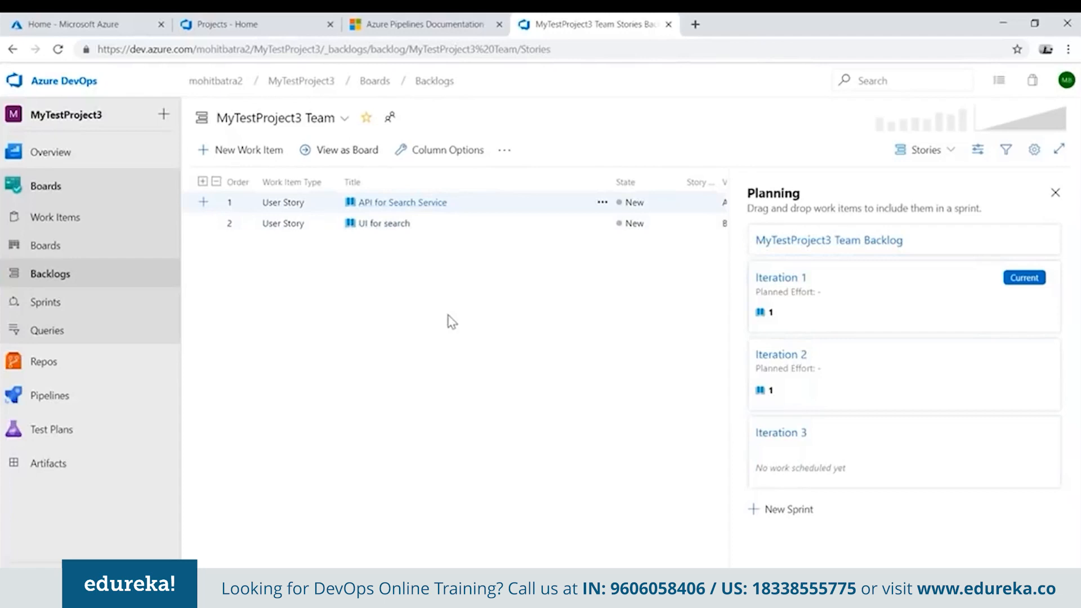
{"action": "left_click_drag", "start_coordinate": [404, 230], "coordinate": [386, 205]}
Open the "API for Search Service" story and examine its history and links.
{"action": "left_click", "coordinate": [386, 202]}
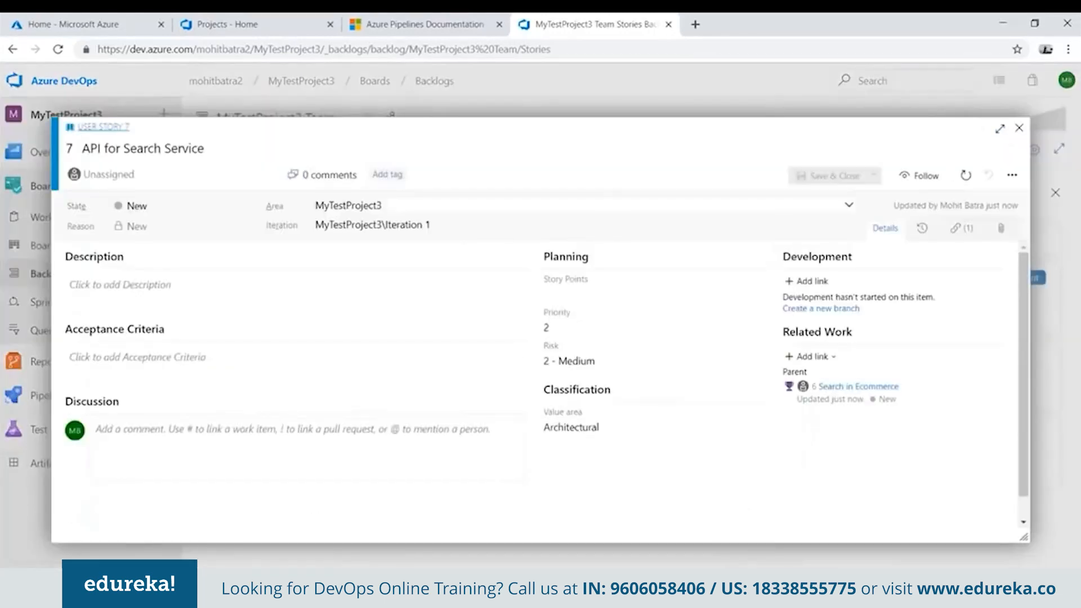
{"action": "left_click", "coordinate": [962, 230]}
{"action": "left_click", "coordinate": [921, 230]}
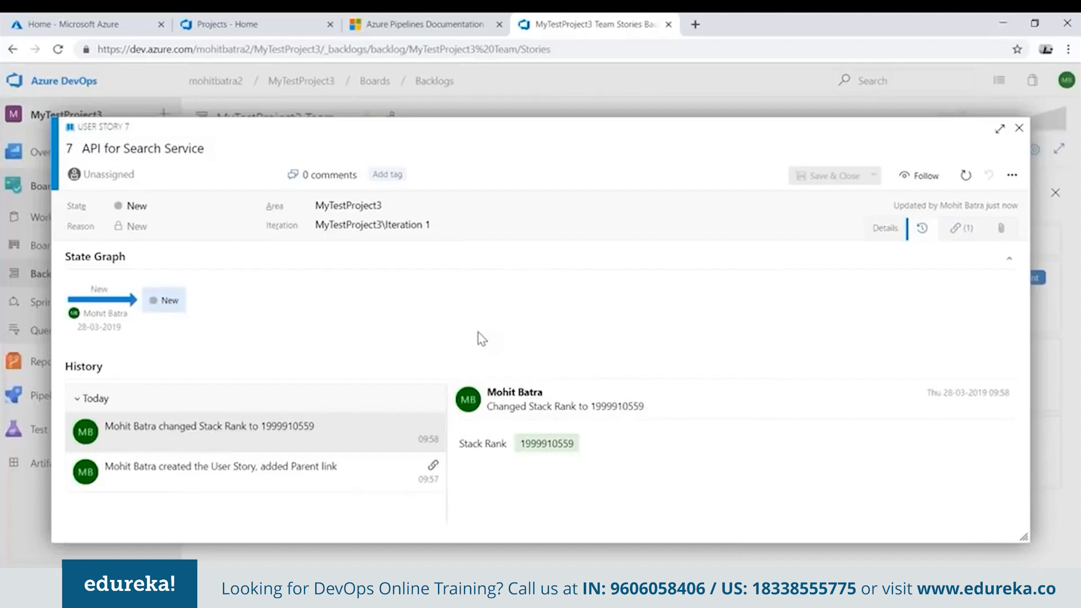
{"action": "left_click", "coordinate": [963, 230]}
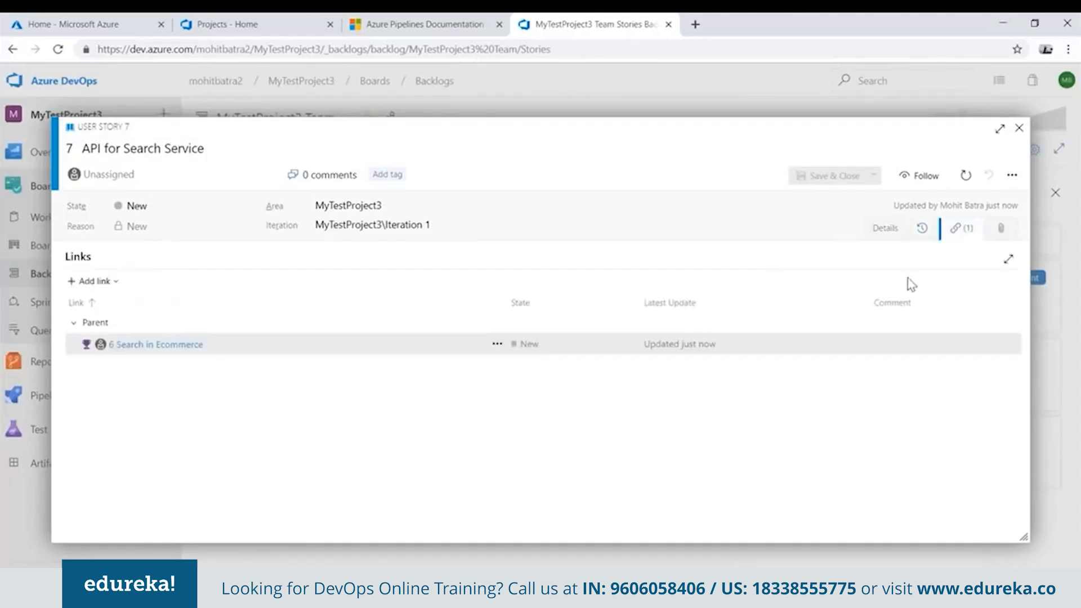
Add a new child Task titled "Design" to the "API for Search Service" story.
{"action": "left_click", "coordinate": [107, 285]}
{"action": "left_click", "coordinate": [153, 333]}
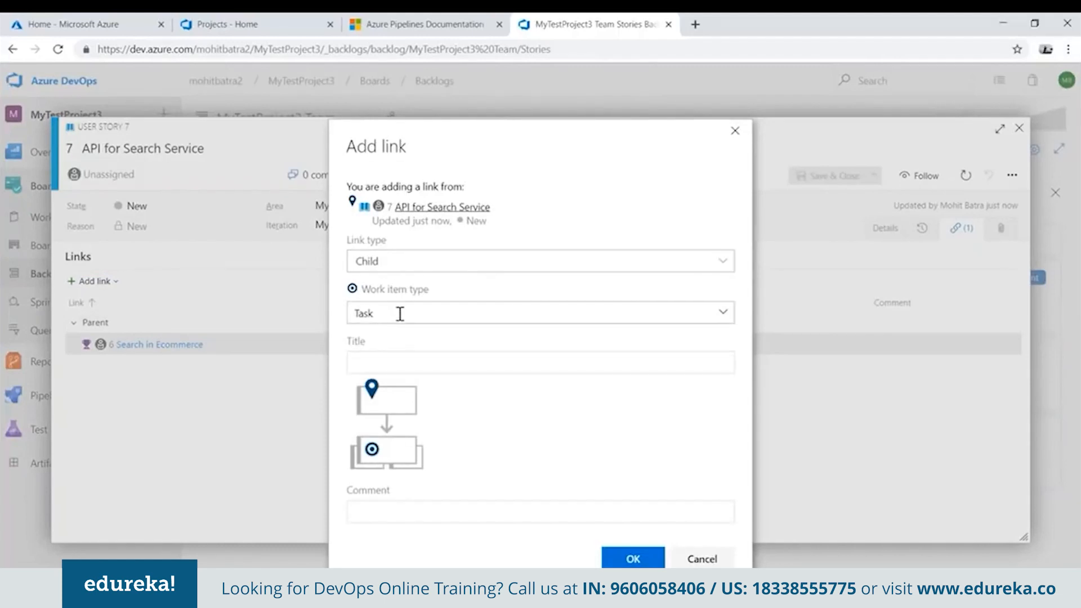
{"action": "left_click", "coordinate": [406, 367]}
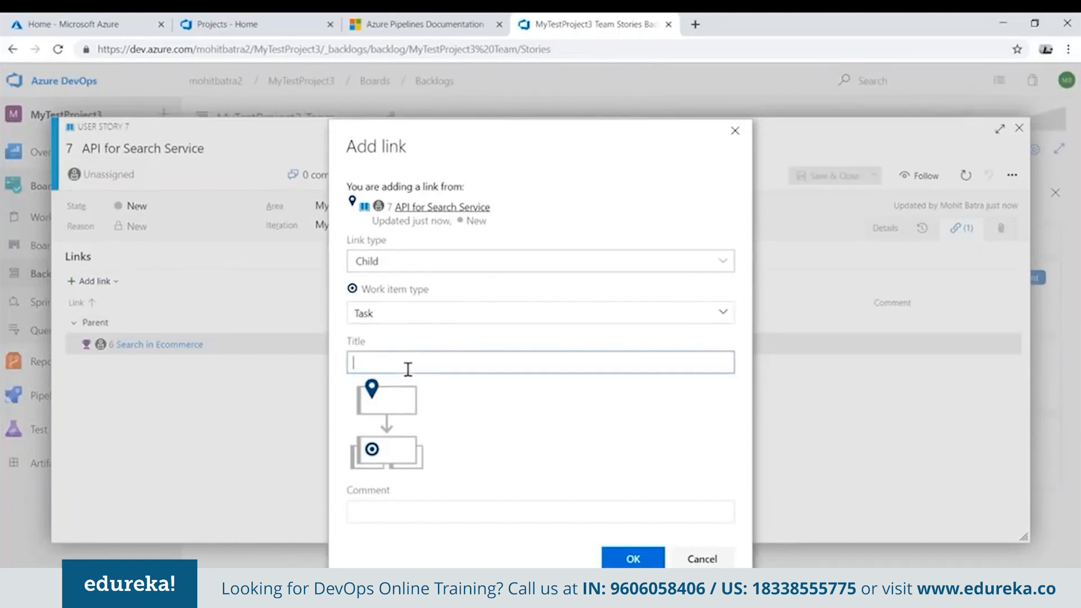
{"action": "type", "text": "d"}
{"action": "key", "text": "BackSpace"}
{"action": "type", "text": "Design"}
{"action": "left_click", "coordinate": [624, 559]}
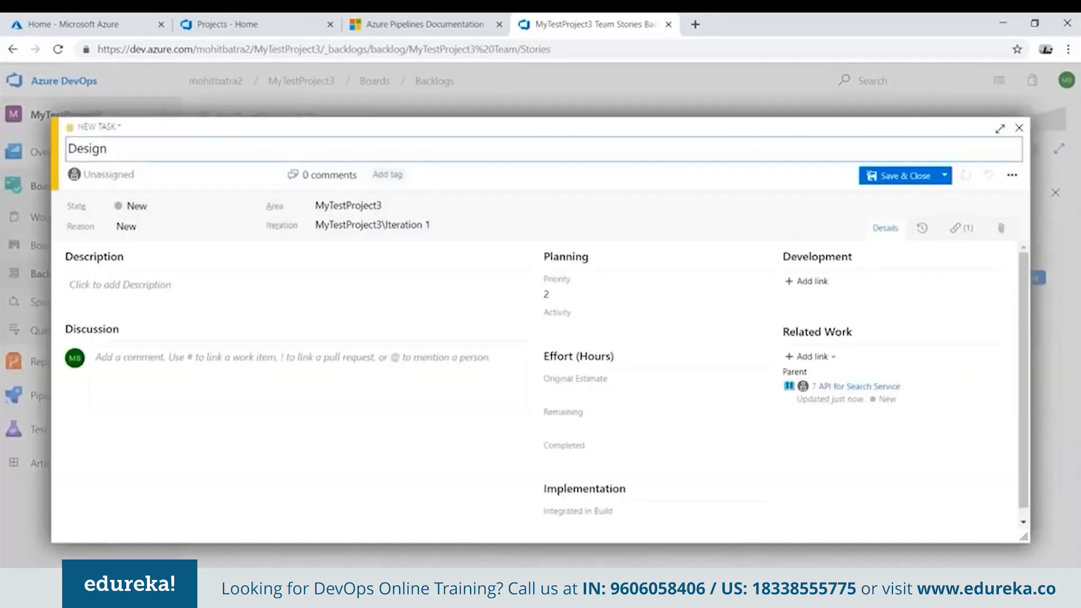
Set the Design task's original estimate and remaining effort to 10 hours and completed to 0, save it, and close the parent story.
{"action": "left_click", "coordinate": [572, 394]}
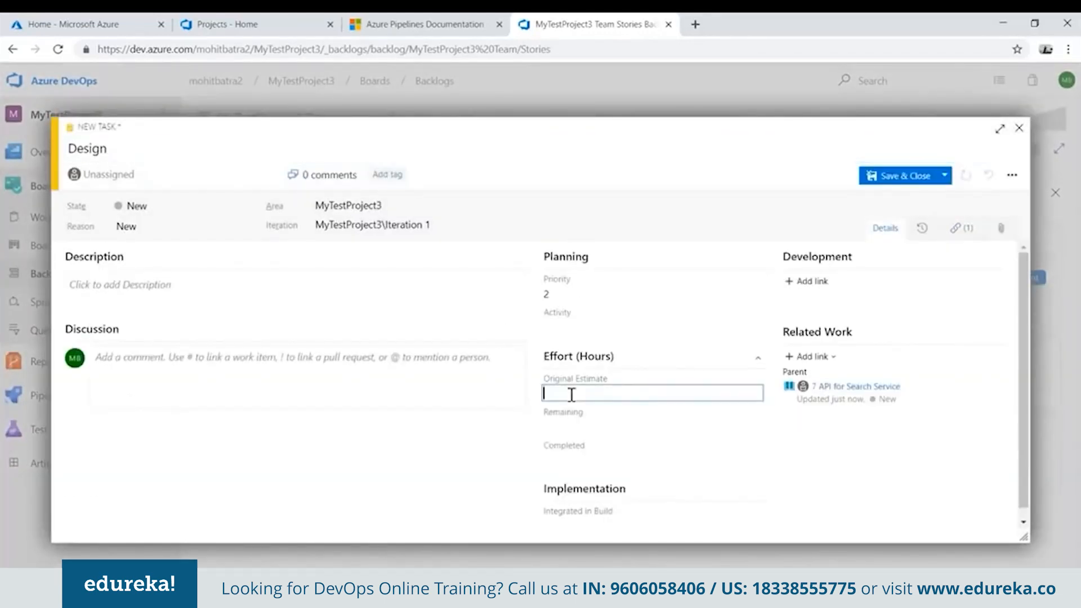
{"action": "type", "text": "10"}
{"action": "left_click", "coordinate": [613, 429]}
{"action": "type", "text": "10"}
{"action": "left_click", "coordinate": [600, 461]}
{"action": "type", "text": "0"}
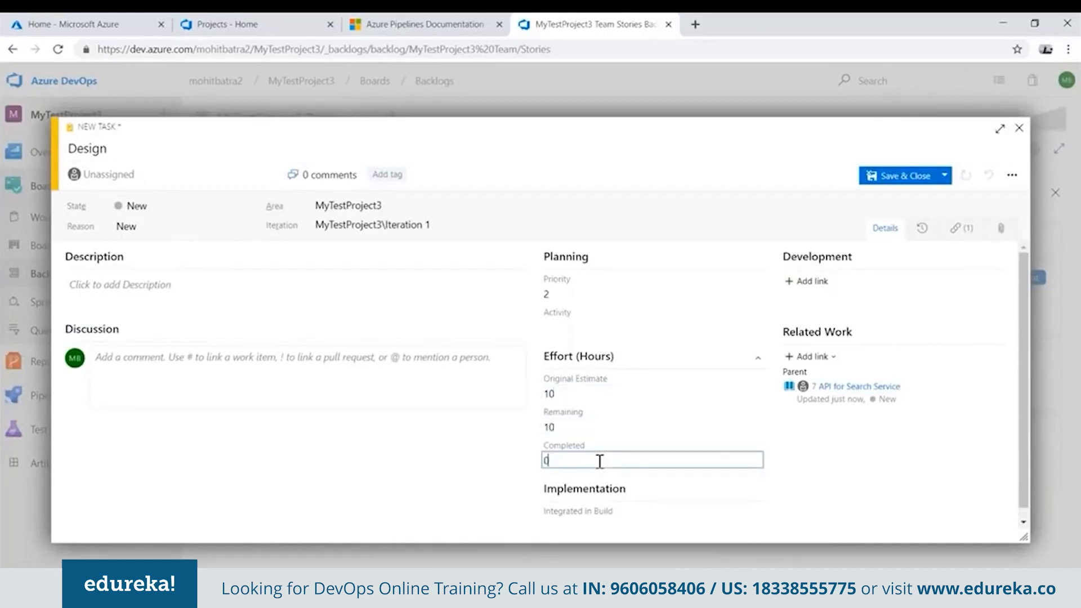
{"action": "left_click", "coordinate": [212, 292]}
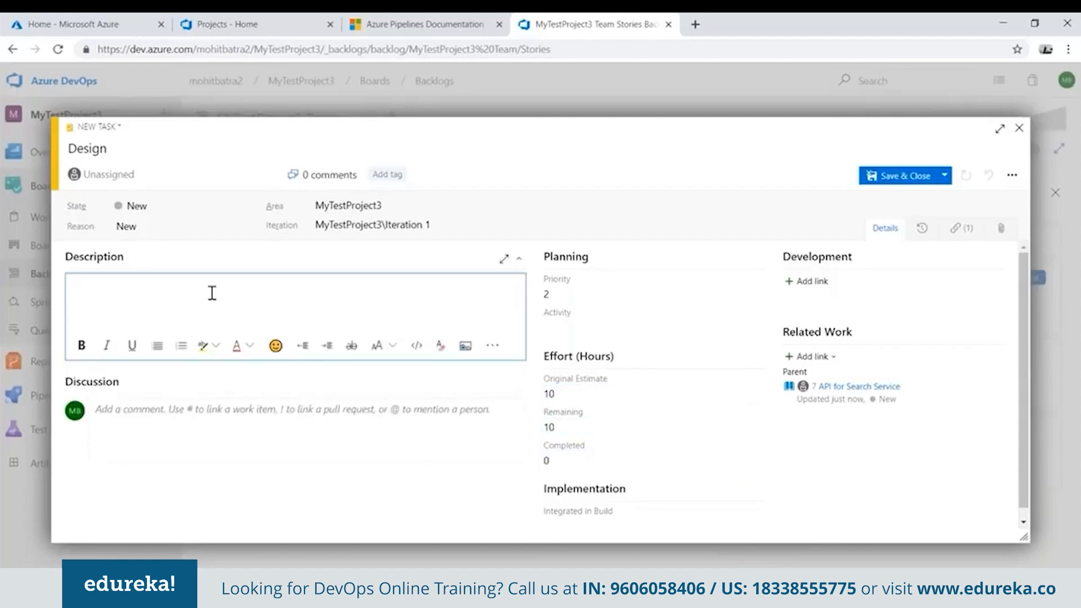
{"action": "left_click", "coordinate": [911, 175]}
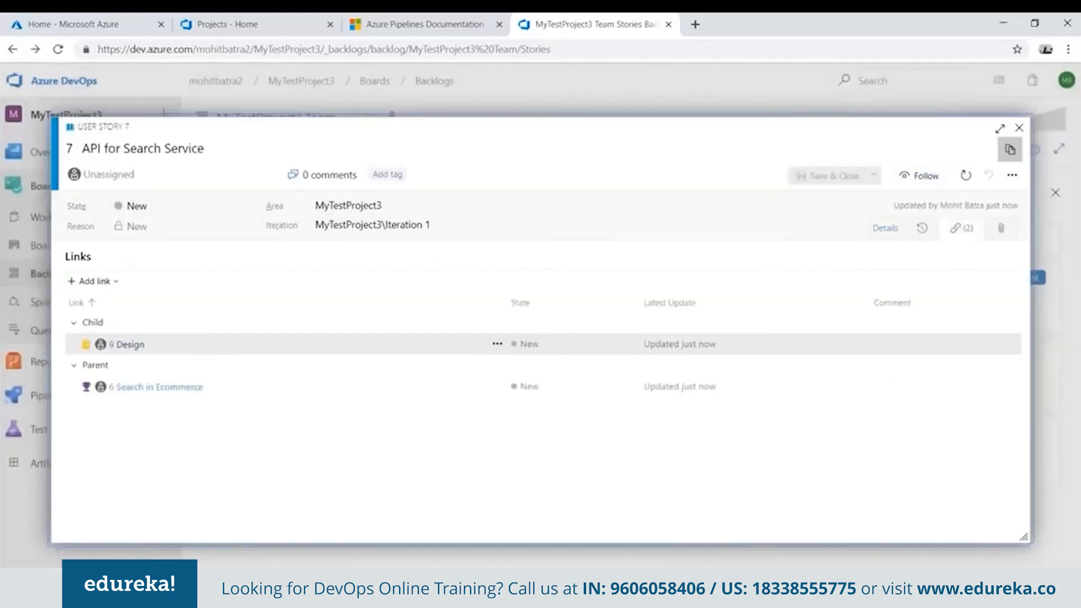
{"action": "left_click", "coordinate": [1019, 128]}
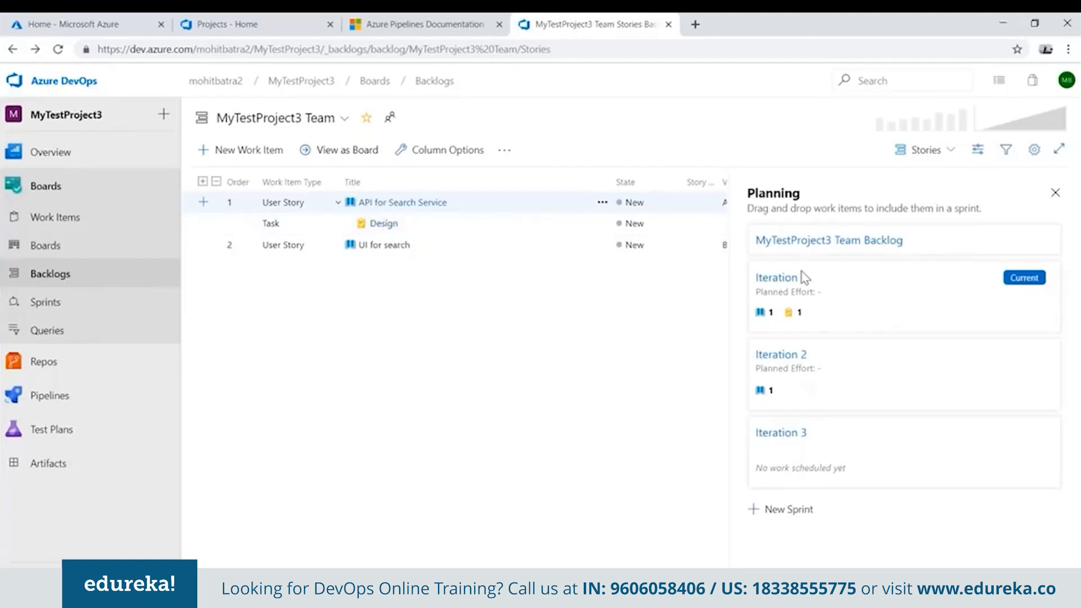
Move the Design task to Active on the Iteration 1 sprint taskboard, and try to move it on to Resolved.
{"action": "left_click", "coordinate": [65, 307]}
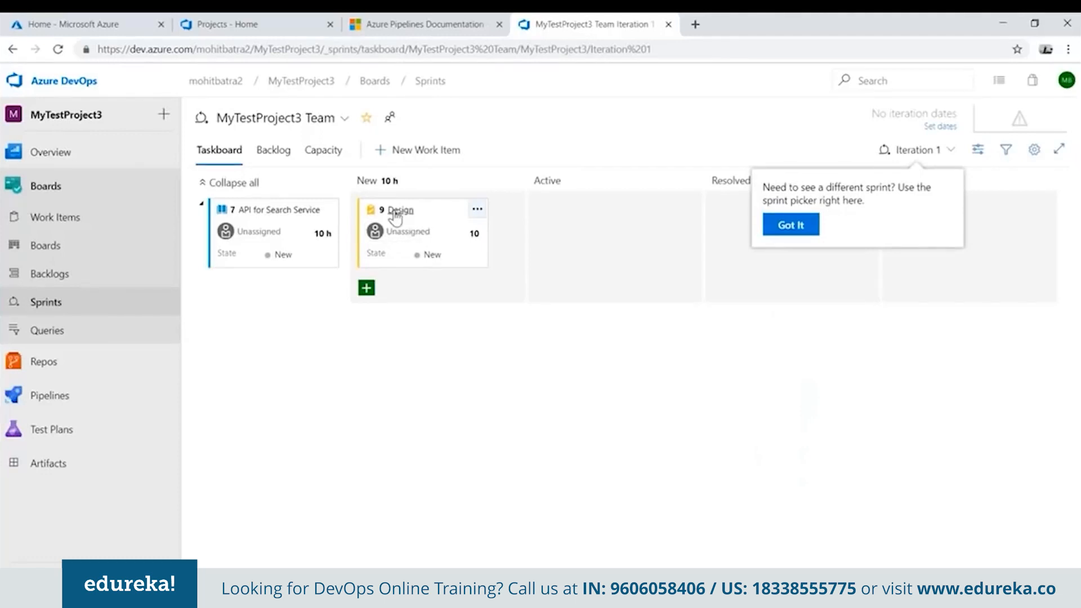
{"action": "left_click_drag", "start_coordinate": [400, 215], "coordinate": [604, 220]}
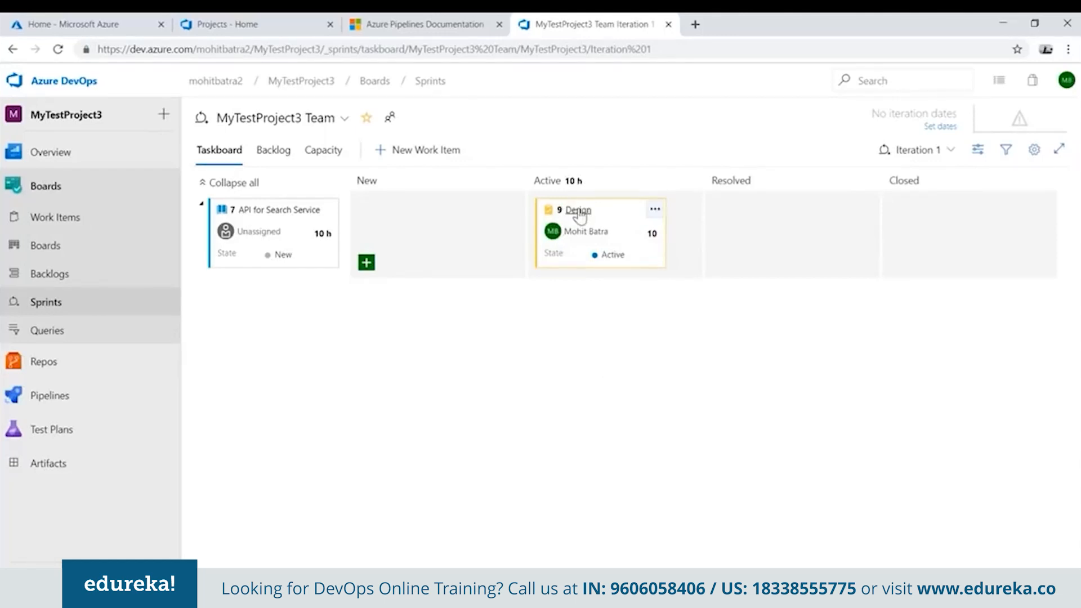
{"action": "left_click_drag", "start_coordinate": [577, 212], "coordinate": [690, 229]}
{"action": "left_click_drag", "start_coordinate": [575, 220], "coordinate": [764, 228]}
{"action": "left_click_drag", "start_coordinate": [574, 218], "coordinate": [757, 228]}
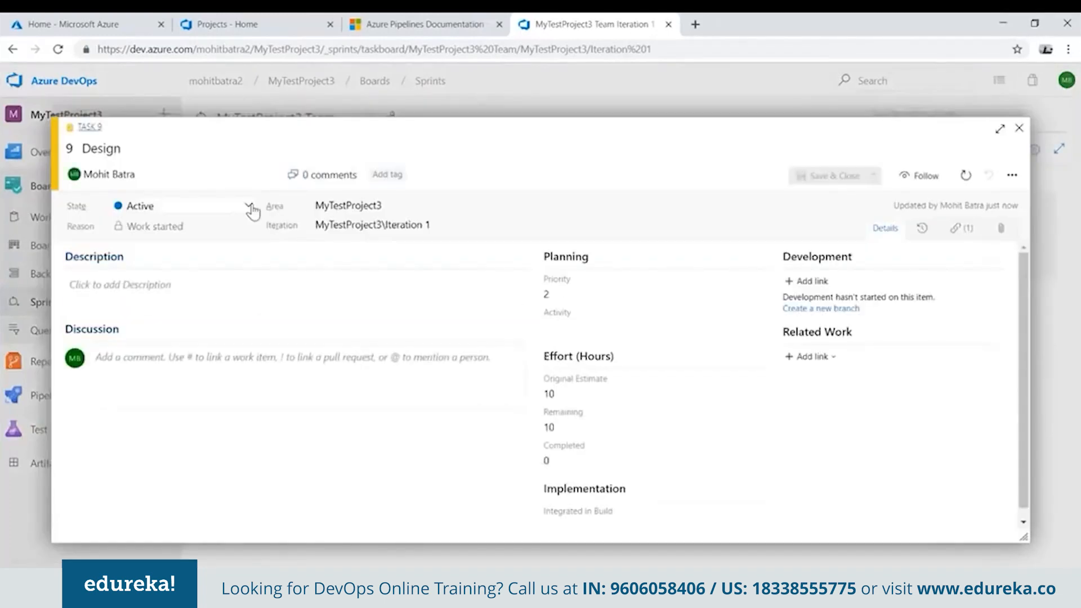
Set the Design task's state to Closed and save it.
{"action": "left_click", "coordinate": [249, 205]}
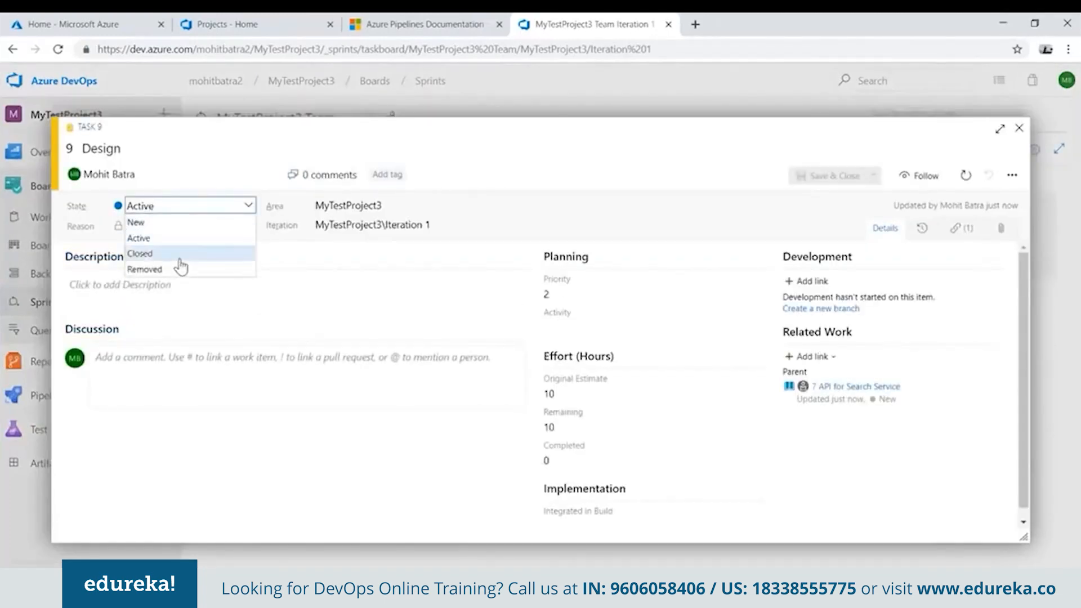
{"action": "key", "text": "shift+Tab"}
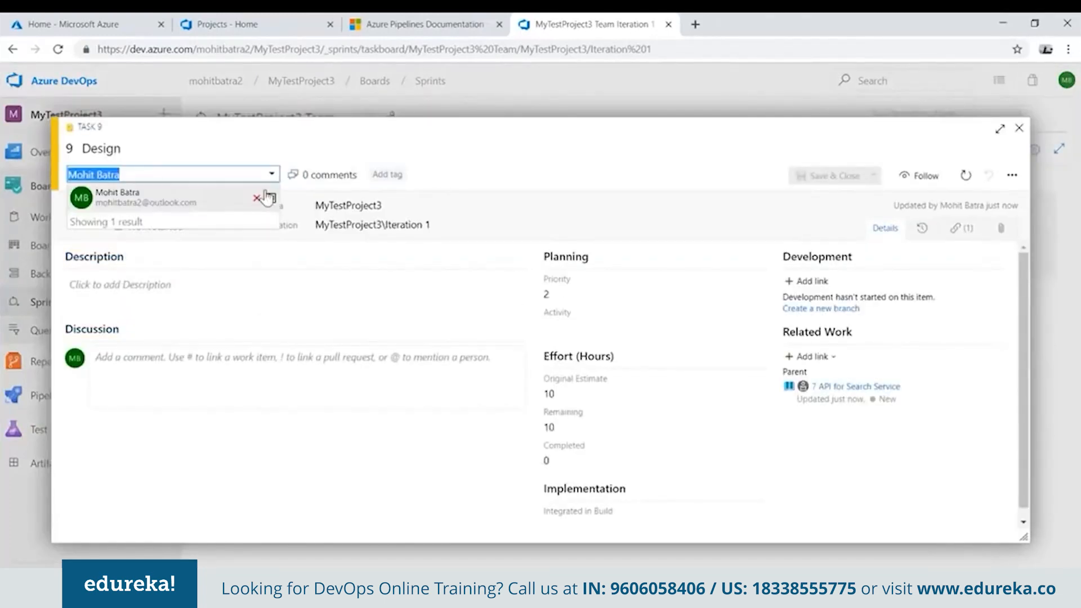
{"action": "left_click", "coordinate": [543, 185]}
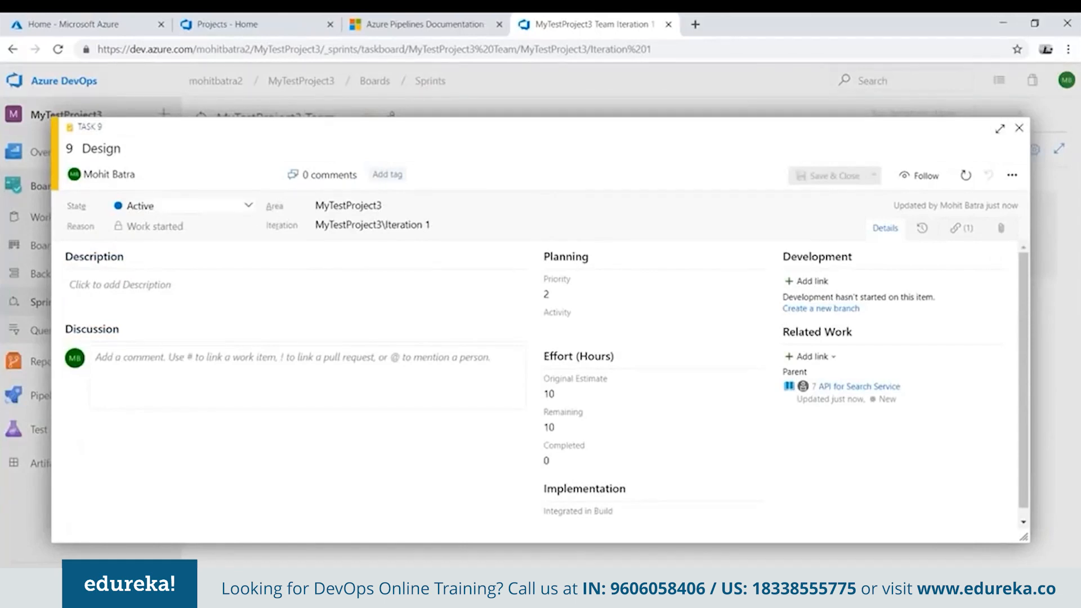
{"action": "left_click", "coordinate": [249, 206]}
{"action": "left_click", "coordinate": [185, 256]}
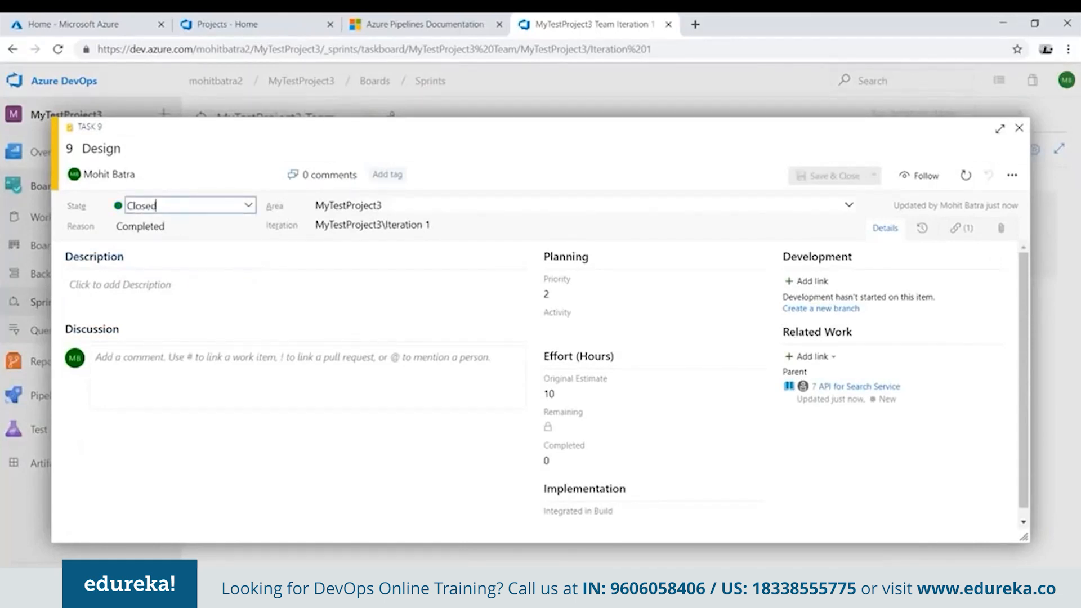
{"action": "left_click", "coordinate": [835, 176]}
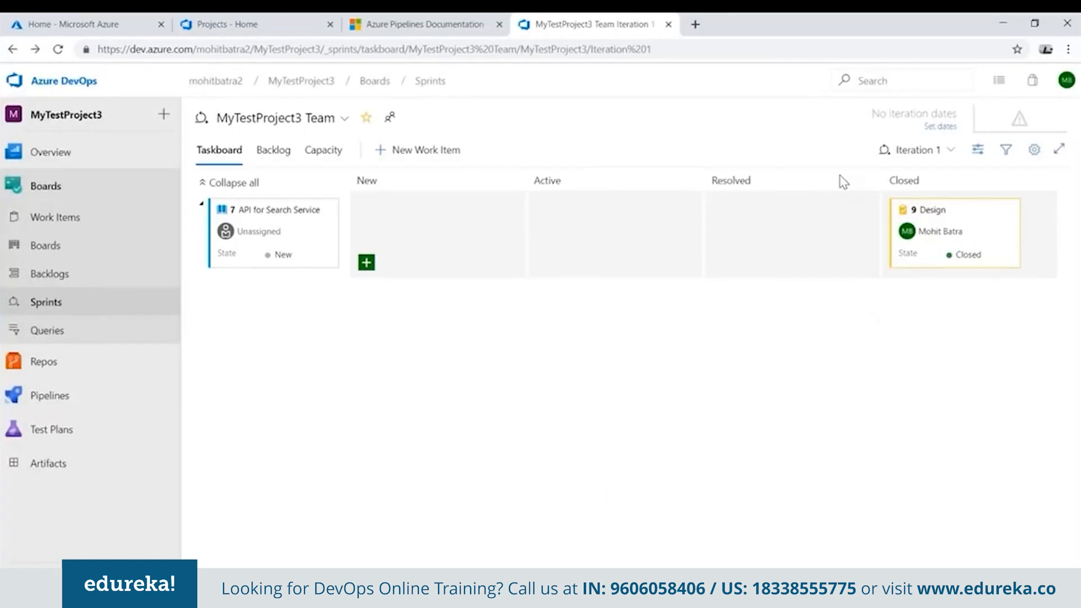
Open the master branch from the repository's branches and examine the files in the inner WebApplication2 folder.
{"action": "mouse_move", "coordinate": [146, 359]}
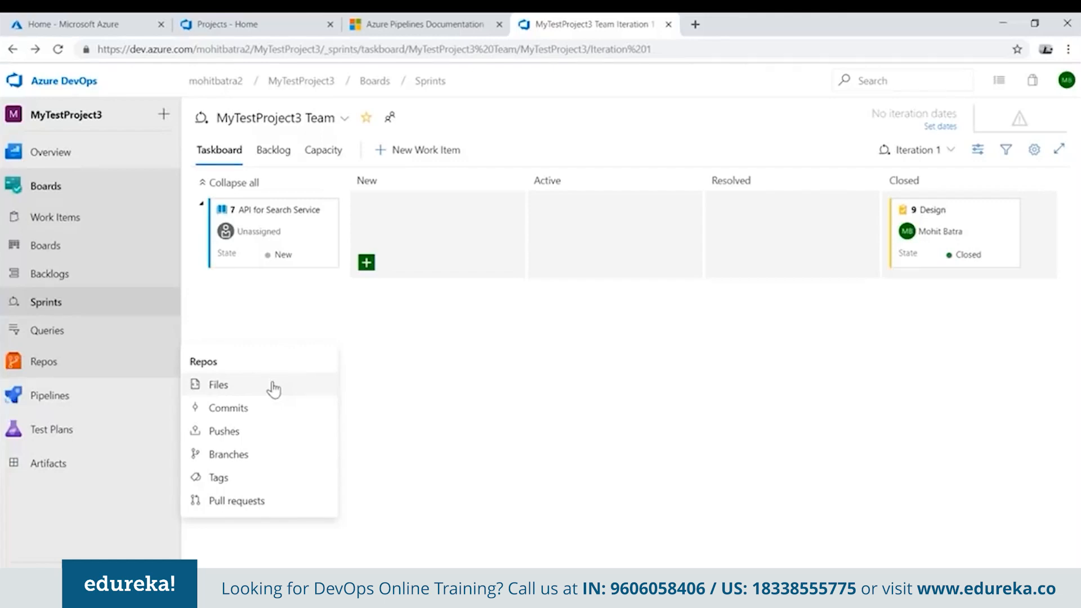
{"action": "left_click", "coordinate": [228, 454]}
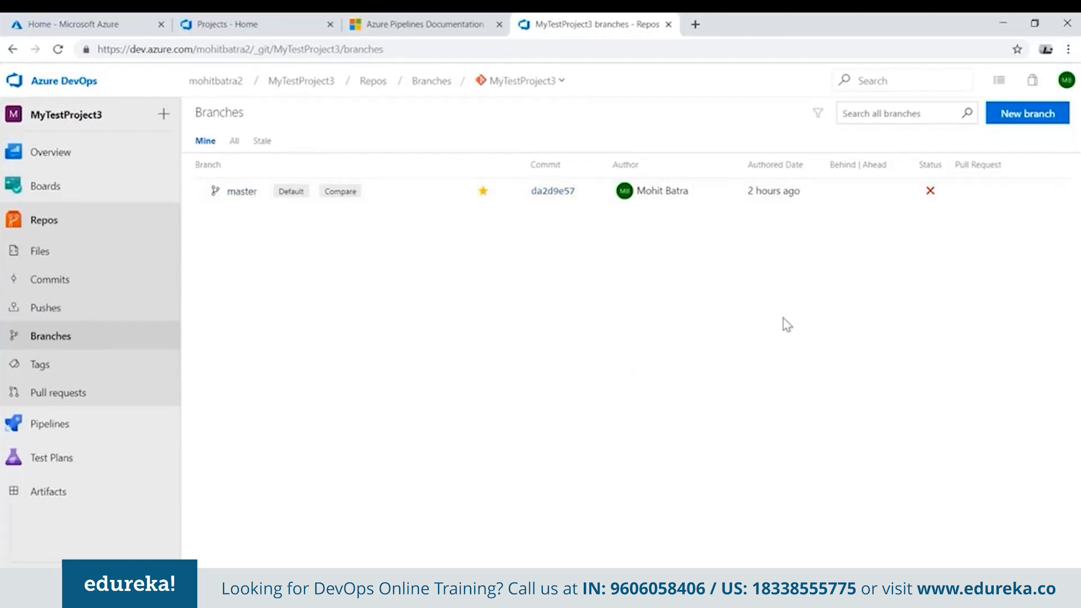
{"action": "left_click", "coordinate": [238, 194]}
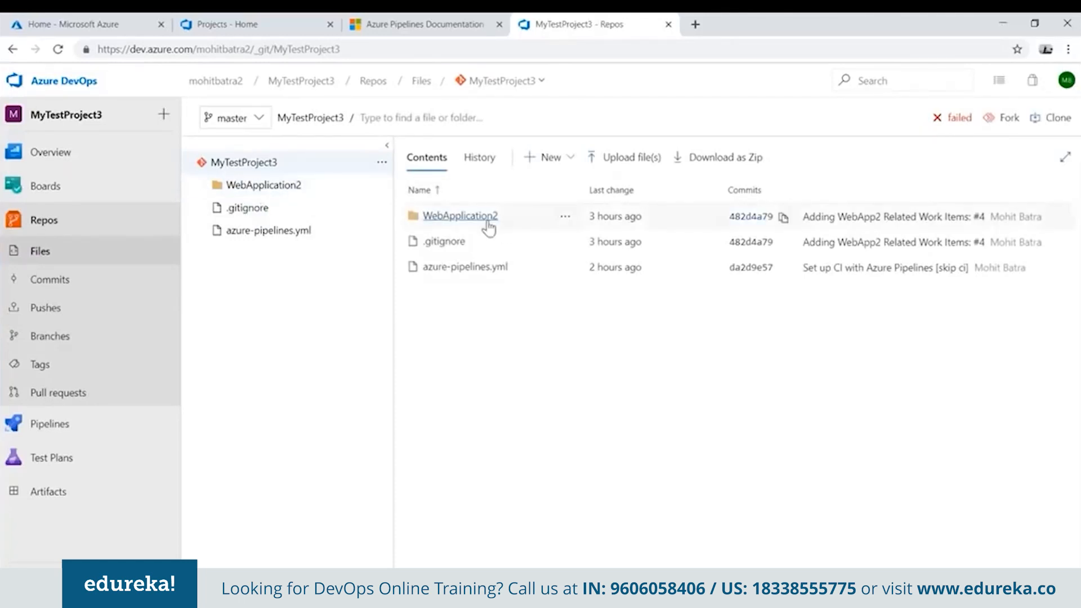
{"action": "left_click", "coordinate": [249, 186]}
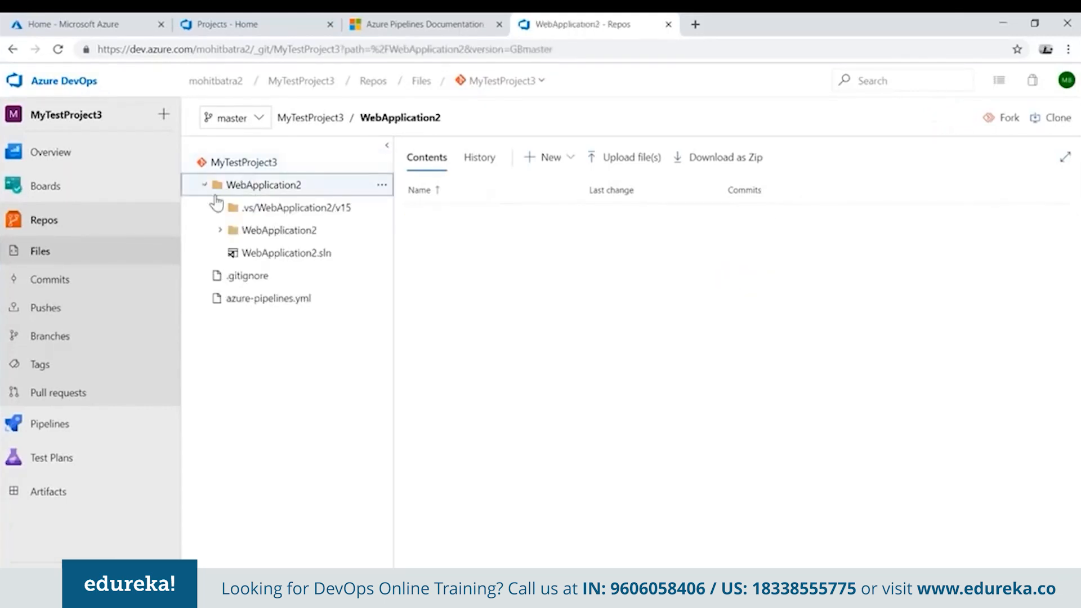
{"action": "left_click", "coordinate": [289, 232]}
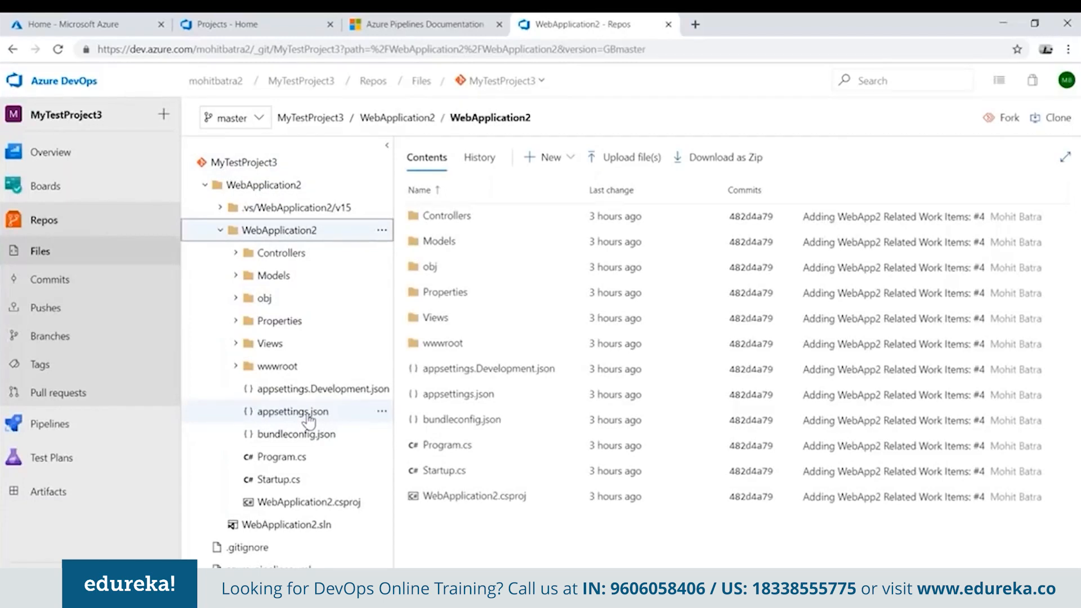
{"action": "left_click", "coordinate": [204, 184]}
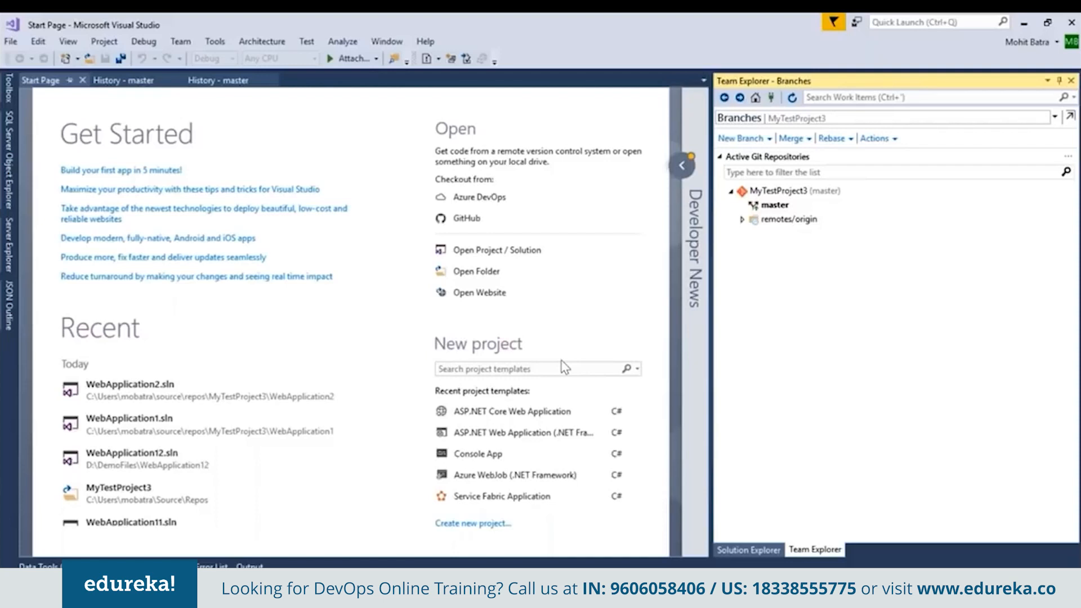
Switch to Visual Studio and create an ASP.NET Core Web Application project named WebApplication3 in the MyTestProject3 repository folder.
{"action": "left_click", "coordinate": [11, 41]}
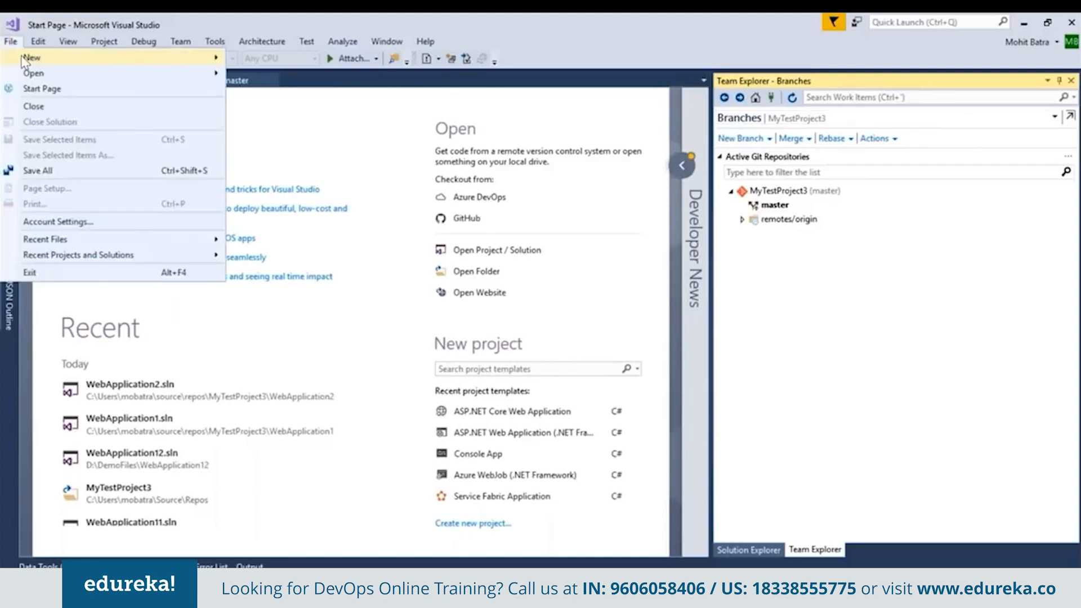
{"action": "mouse_move", "coordinate": [49, 58]}
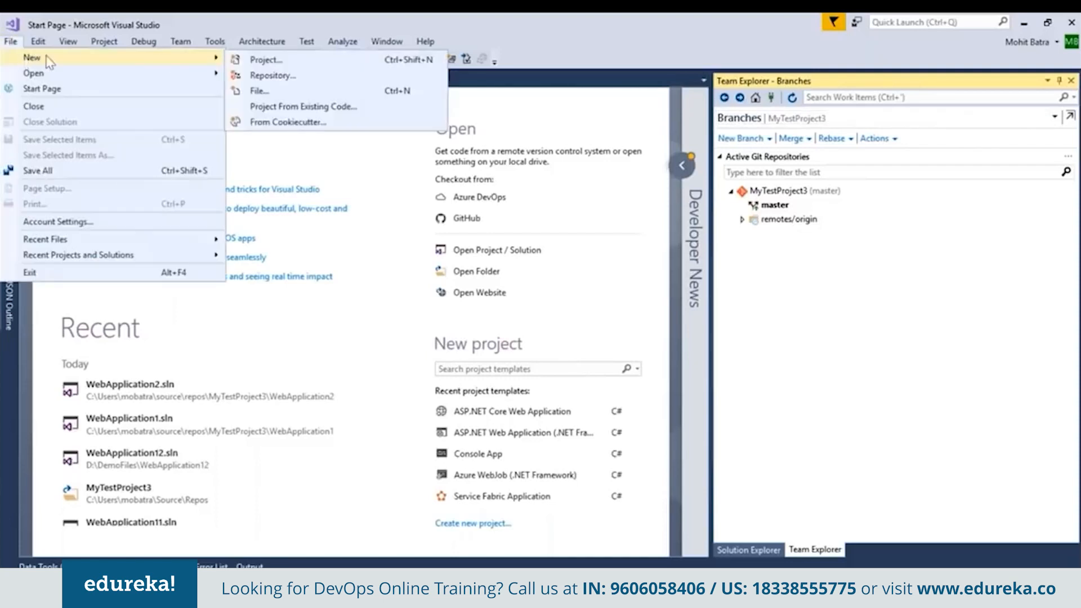
{"action": "left_click", "coordinate": [281, 62]}
{"action": "left_click", "coordinate": [451, 137]}
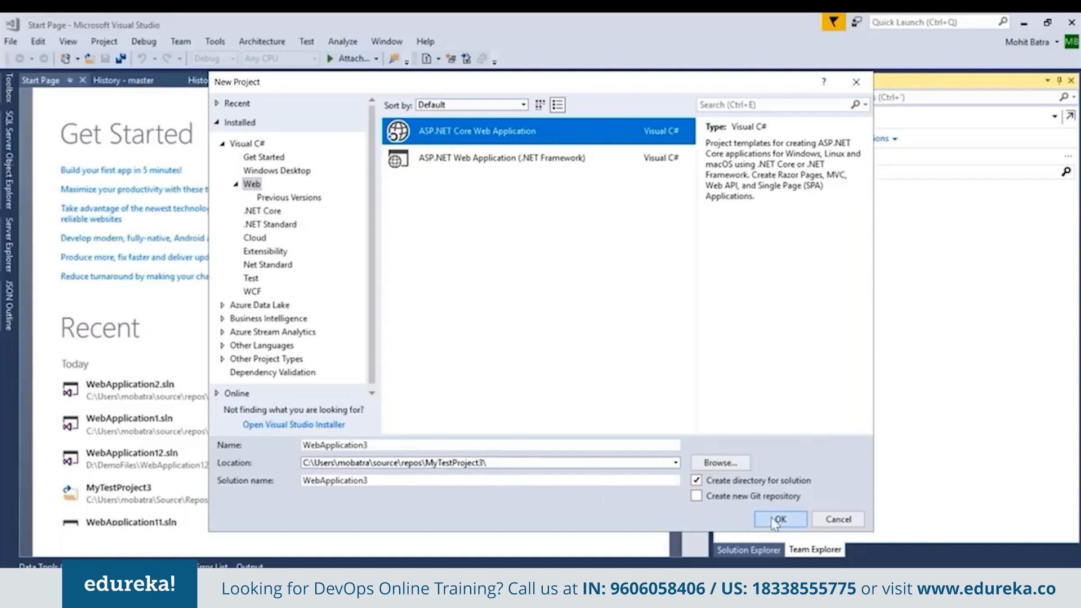
{"action": "double_click", "coordinate": [323, 445]}
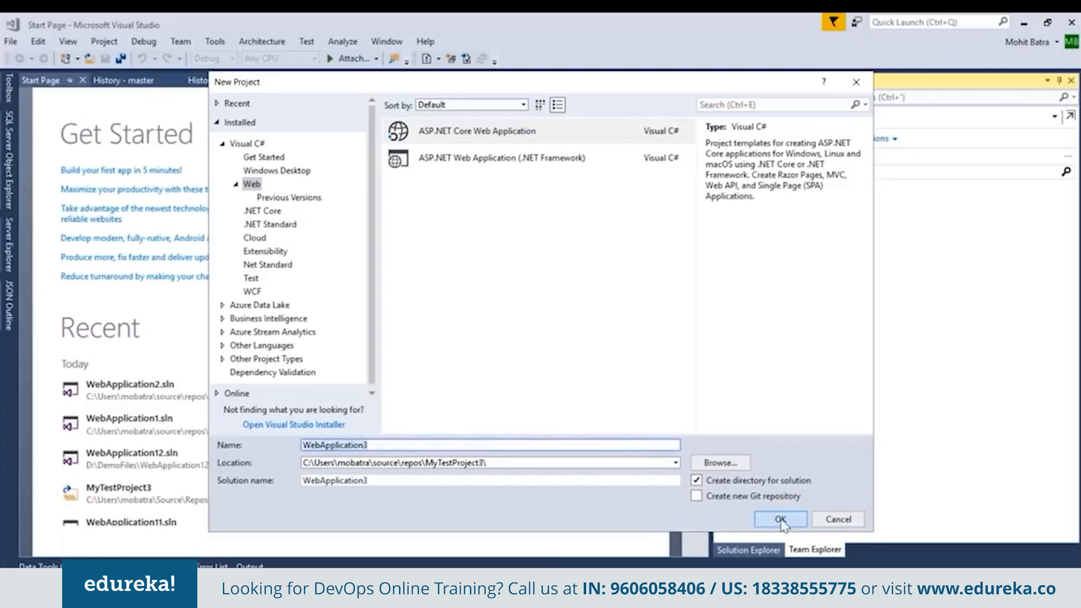
{"action": "left_click", "coordinate": [780, 521]}
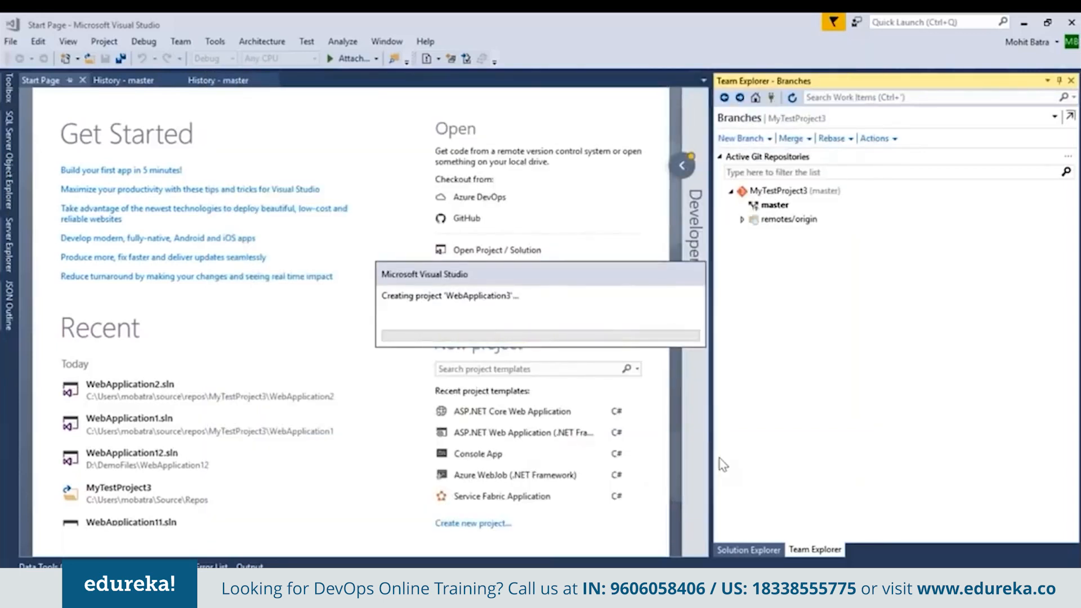
{"action": "left_click", "coordinate": [714, 476]}
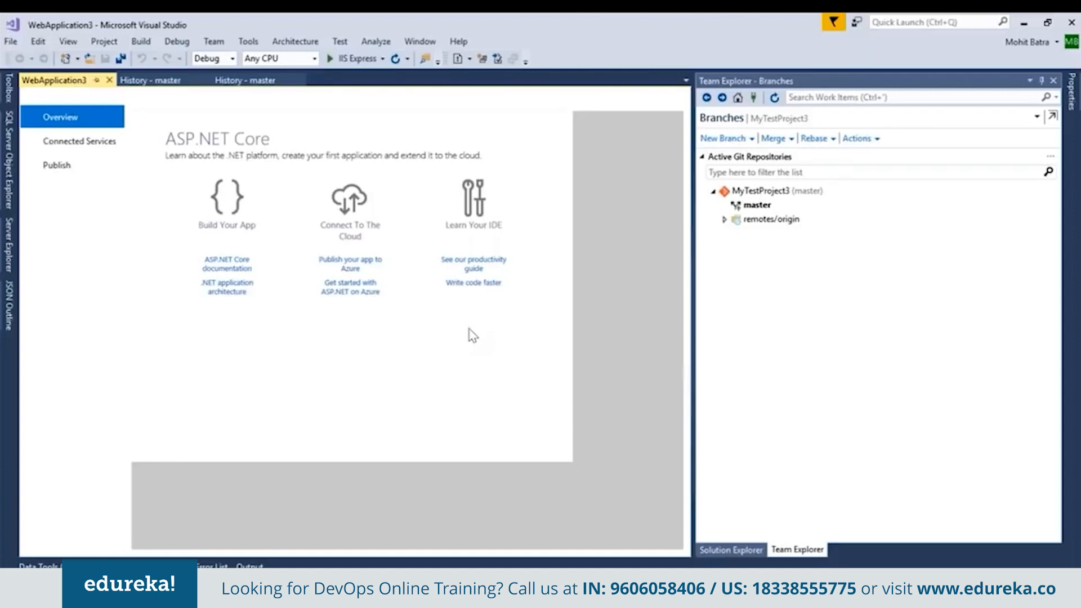
Open the repository's pending changes and ignore the files in the Server\sqlite3 folder.
{"action": "left_click", "coordinate": [839, 580]}
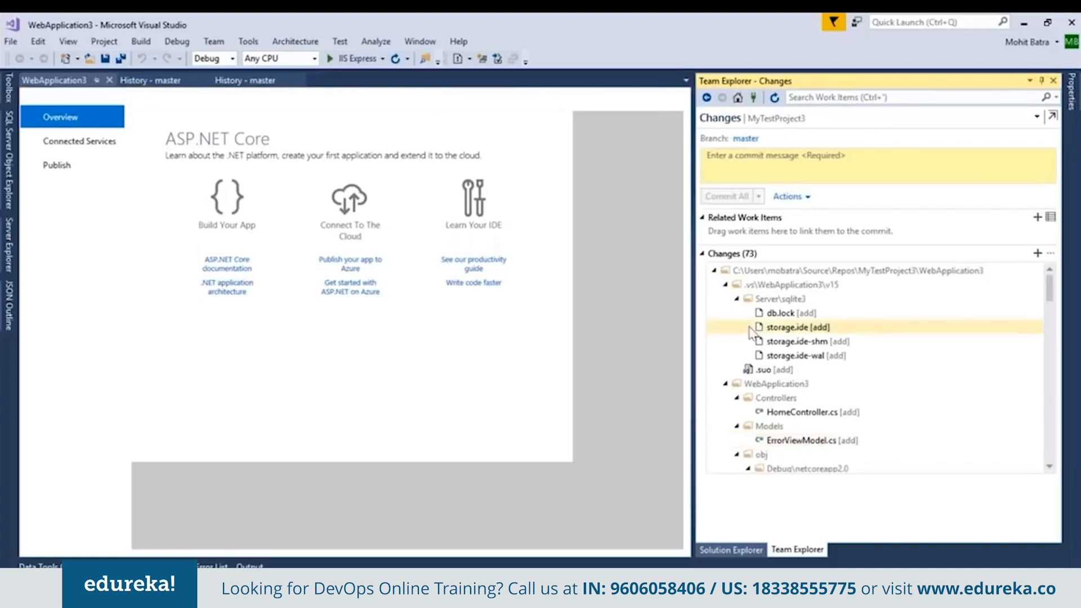
{"action": "right_click", "coordinate": [772, 299]}
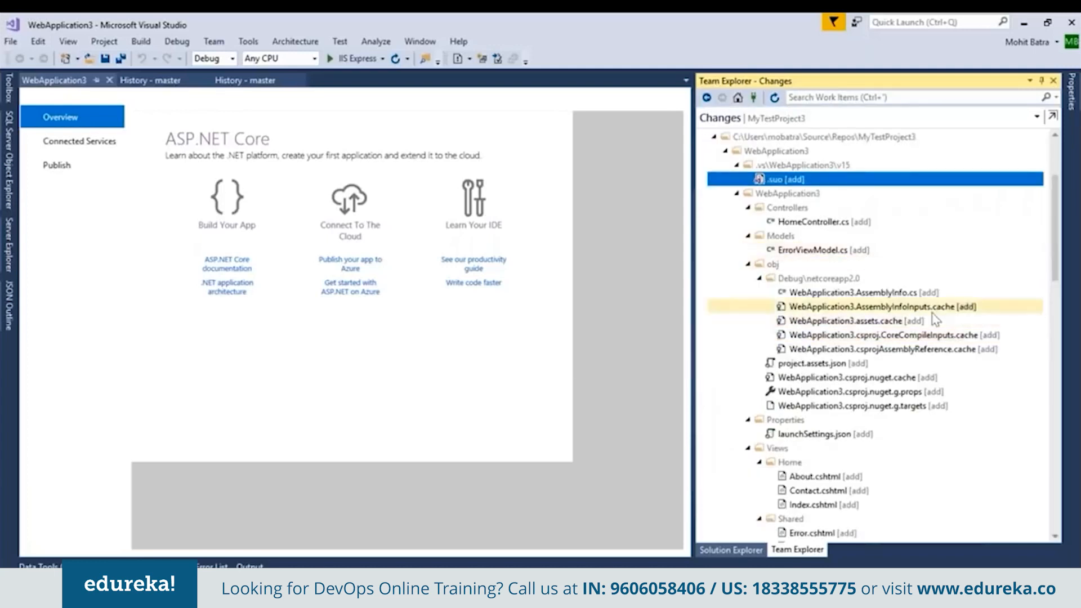
Stage the changes in the WebApplication3 folder and collapse its inner project folder in the staged list.
{"action": "scroll", "coordinate": [795, 327], "scroll_direction": "up", "scroll_amount": 3}
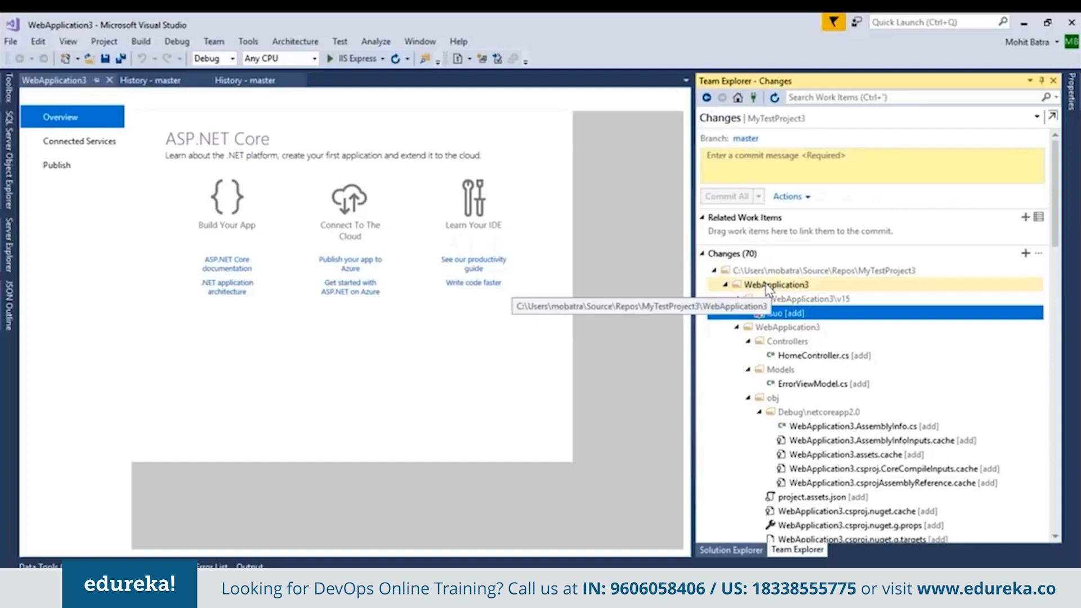
{"action": "right_click", "coordinate": [767, 288]}
{"action": "left_click", "coordinate": [809, 361]}
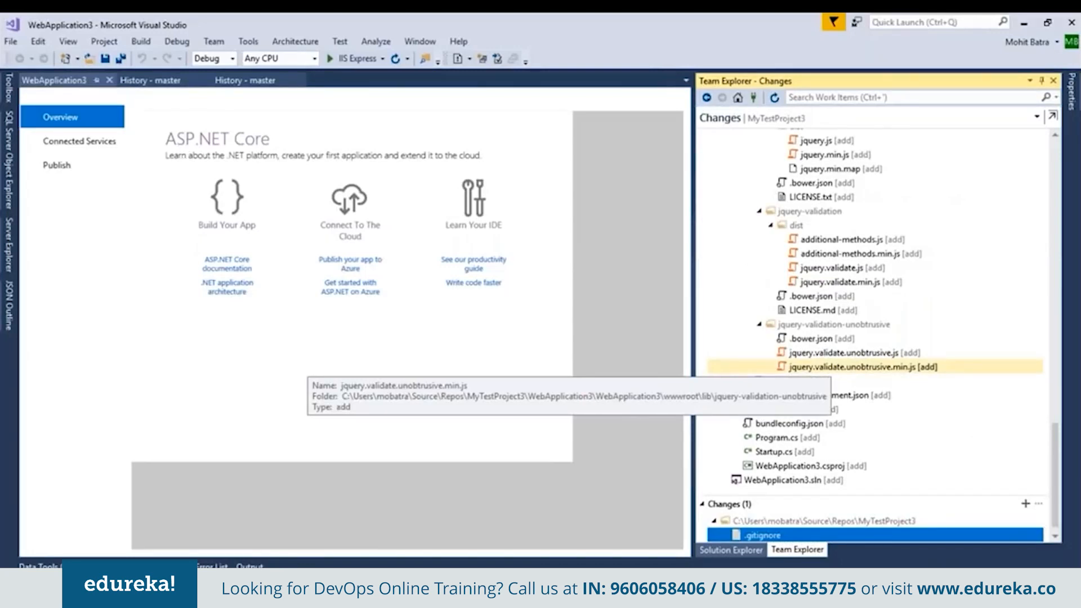
{"action": "scroll", "coordinate": [748, 354], "scroll_direction": "up", "scroll_amount": 15}
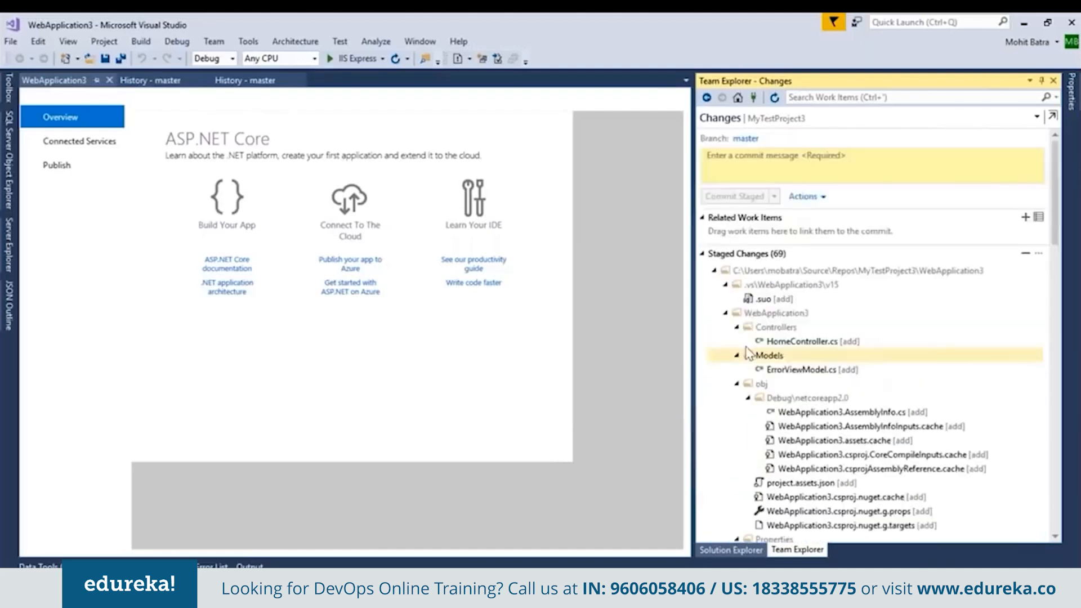
{"action": "left_click", "coordinate": [725, 313]}
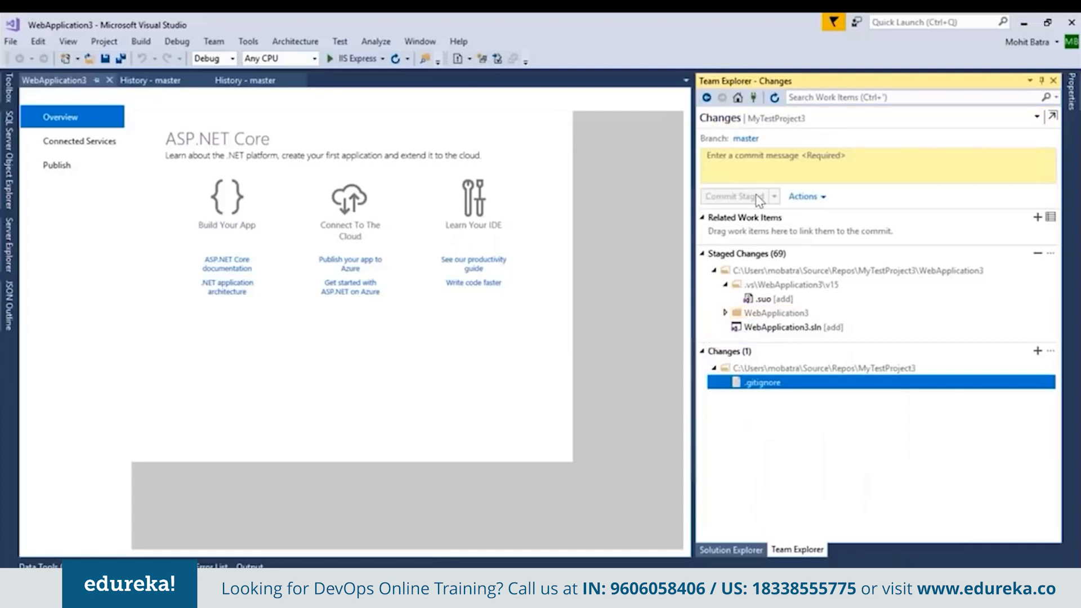
Enter "Checking in WebApp3" as the commit message for the staged changes.
{"action": "left_click", "coordinate": [757, 171]}
{"action": "type", "text": "Checking in WebApp3"}
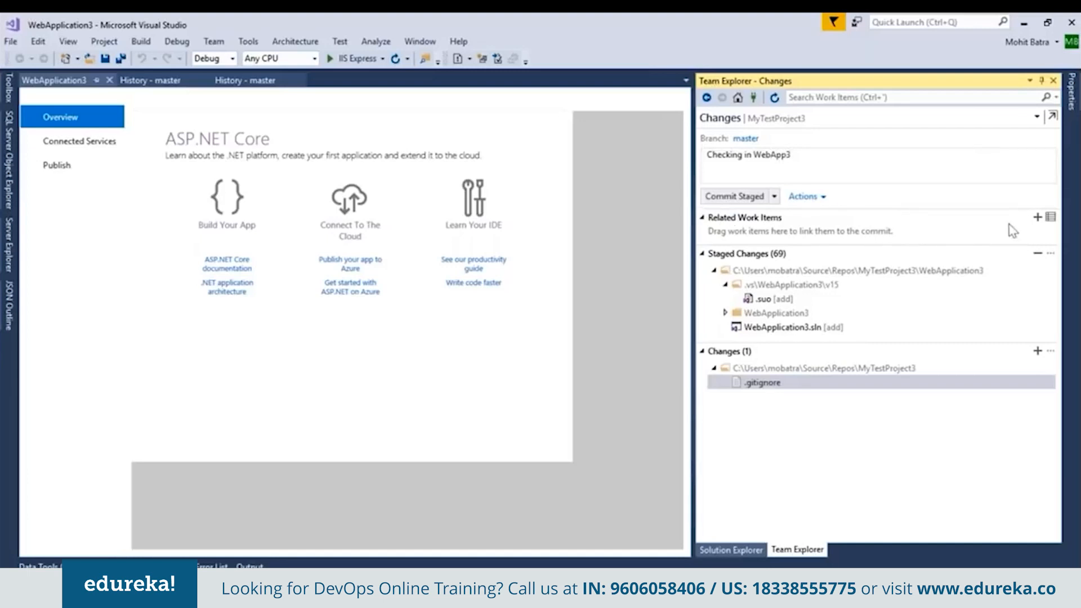
Start adding a related work item by ID to the commit, and in Azure DevOps open the links of user story "UI for search".
{"action": "left_click", "coordinate": [1038, 218]}
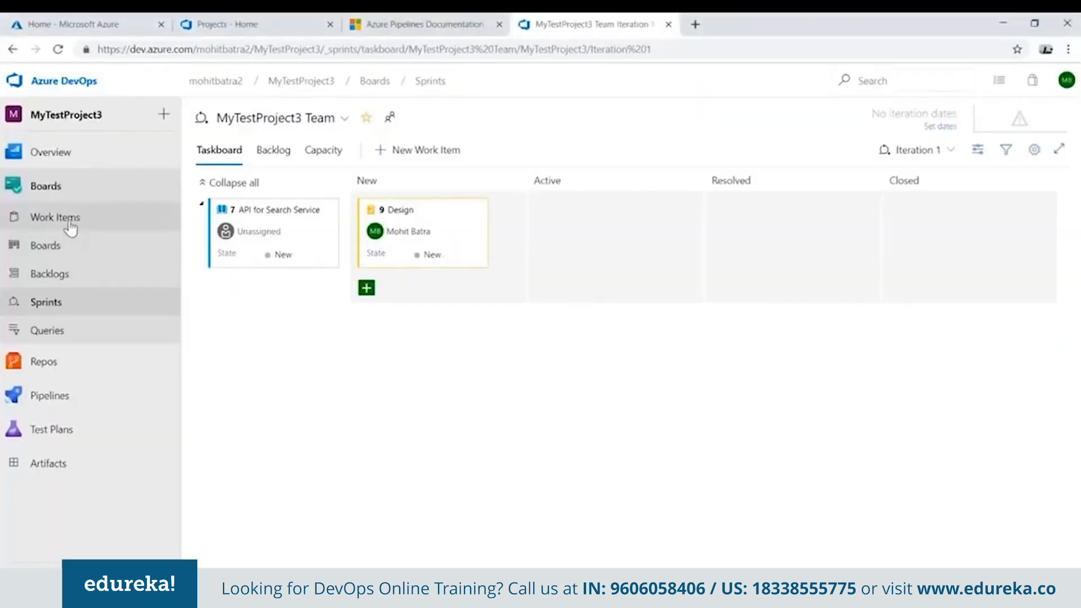
{"action": "left_click", "coordinate": [69, 217]}
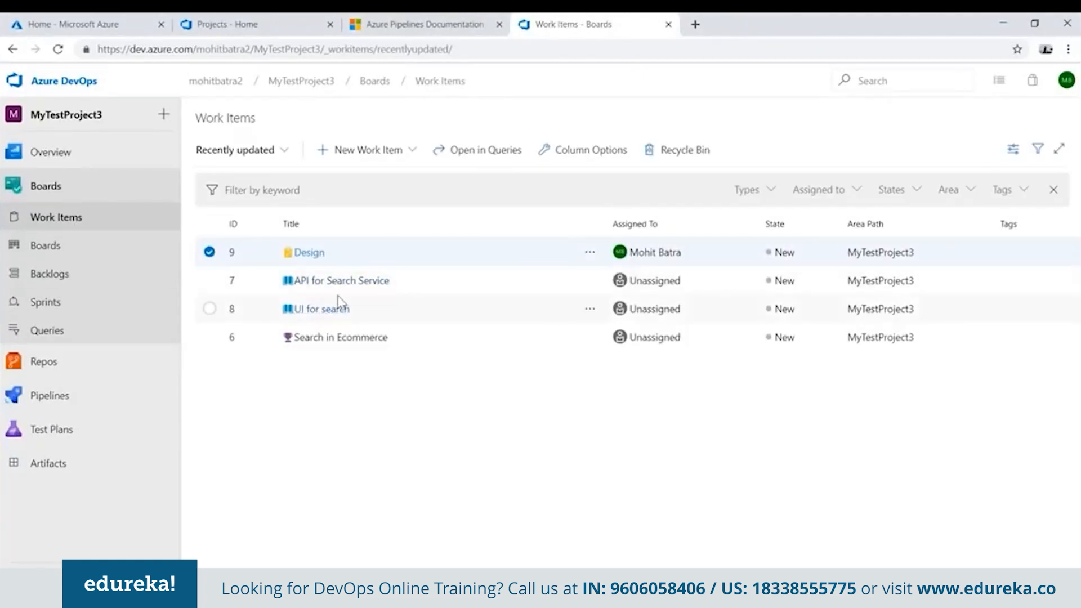
{"action": "left_click", "coordinate": [329, 311]}
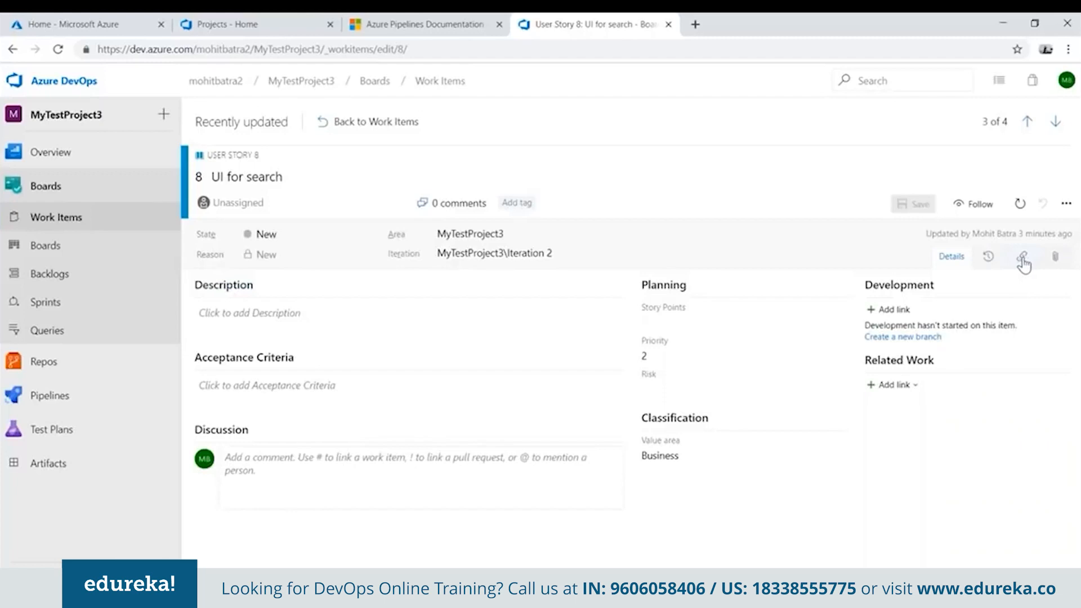
{"action": "left_click", "coordinate": [1024, 259]}
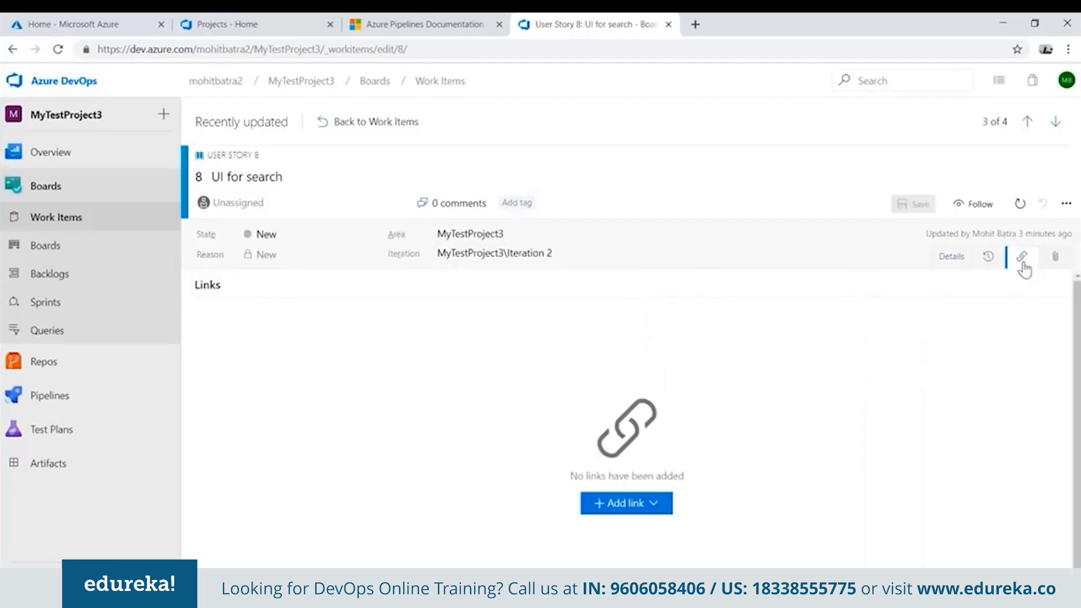
Add a new child Task titled "Create WebApp3" to the "UI for search" user story and save it.
{"action": "left_click", "coordinate": [613, 509]}
{"action": "left_click", "coordinate": [619, 557]}
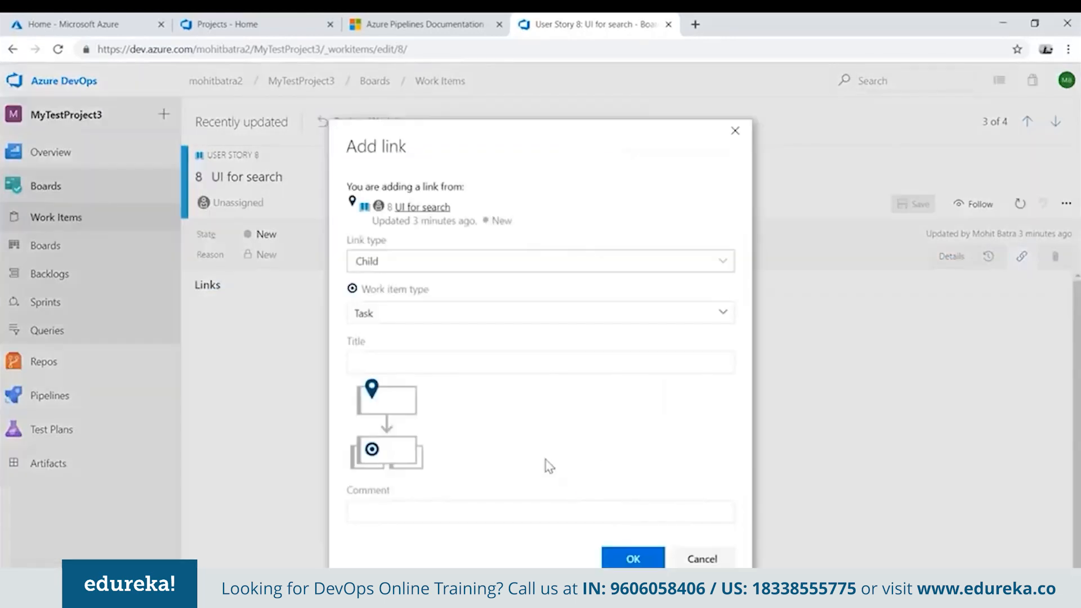
{"action": "type", "text": "Web"}
{"action": "key", "text": "ctrl+a"}
{"action": "type", "text": "Build WebApp3"}
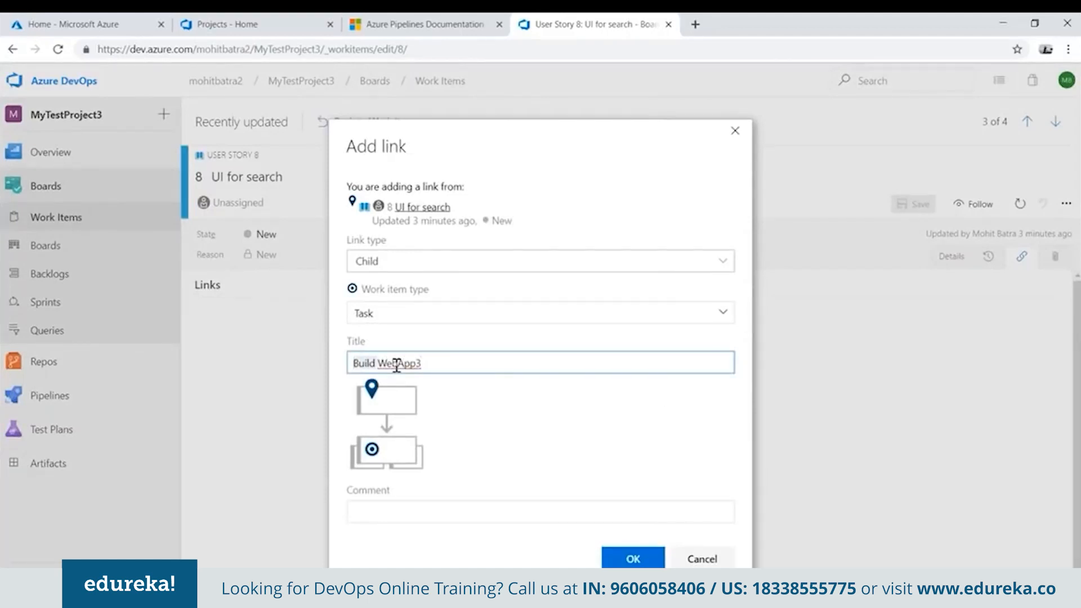
{"action": "type", "text": "Create"}
{"action": "left_click", "coordinate": [633, 559]}
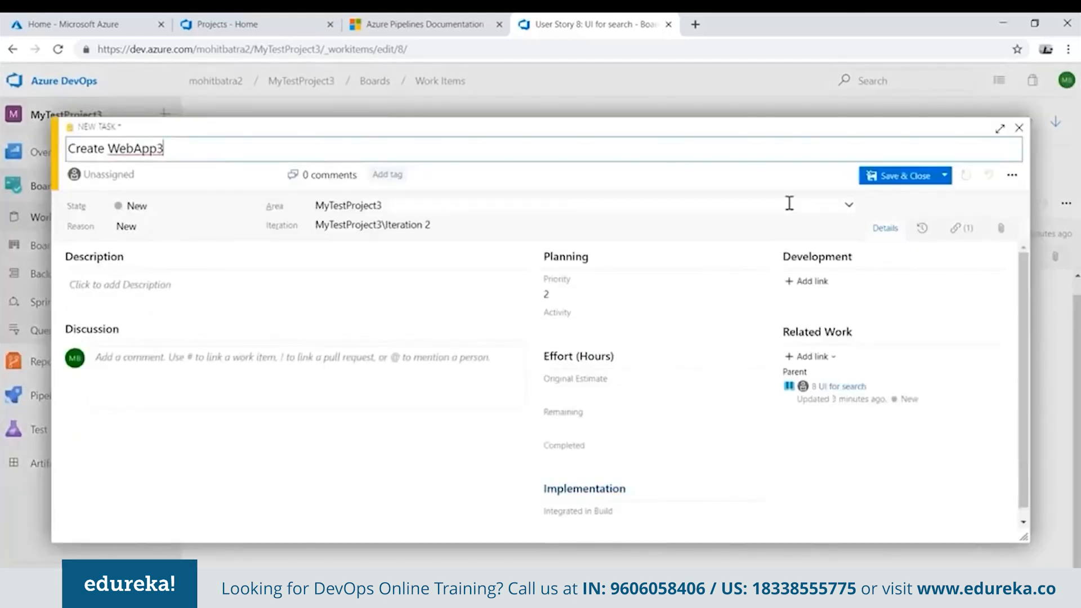
{"action": "left_click", "coordinate": [895, 176]}
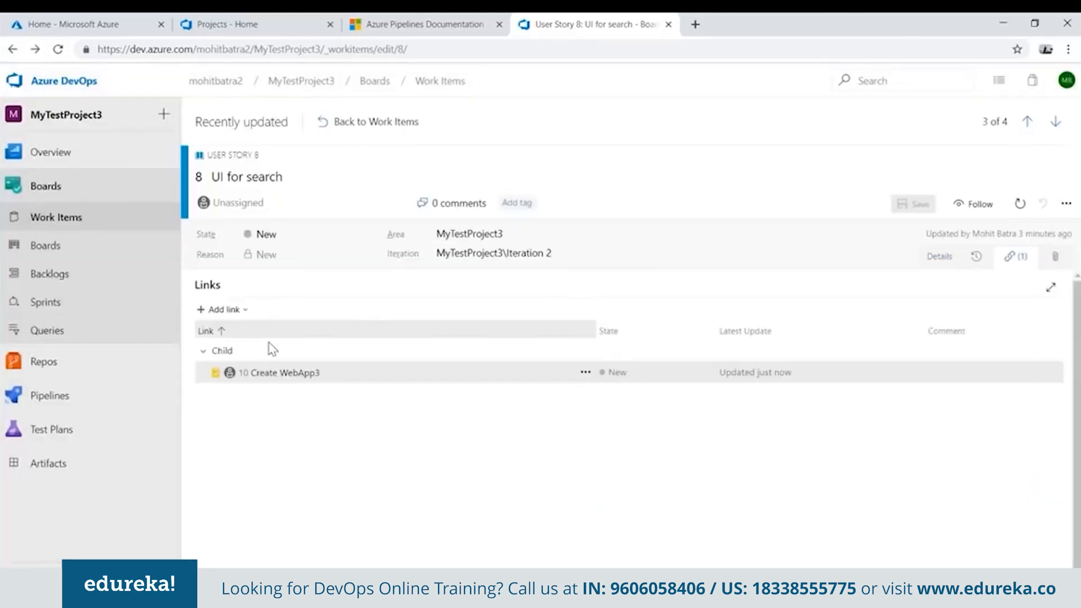
Check the new child task's ID, switch to Visual Studio and link work item 10 to the commit.
{"action": "scroll", "coordinate": [295, 380], "scroll_direction": "down", "scroll_amount": 1}
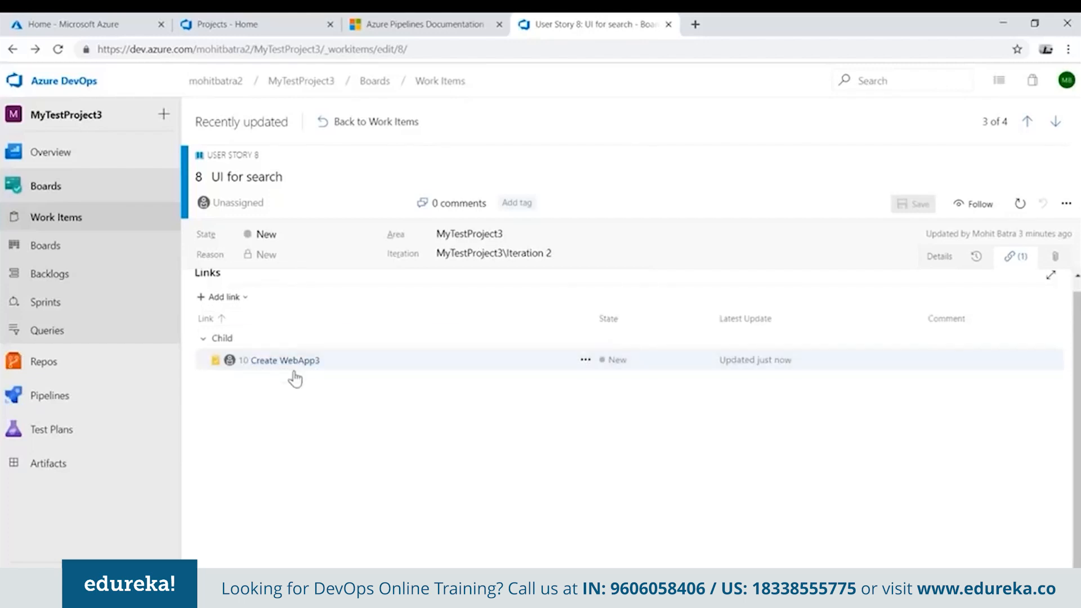
{"action": "left_click", "coordinate": [270, 361]}
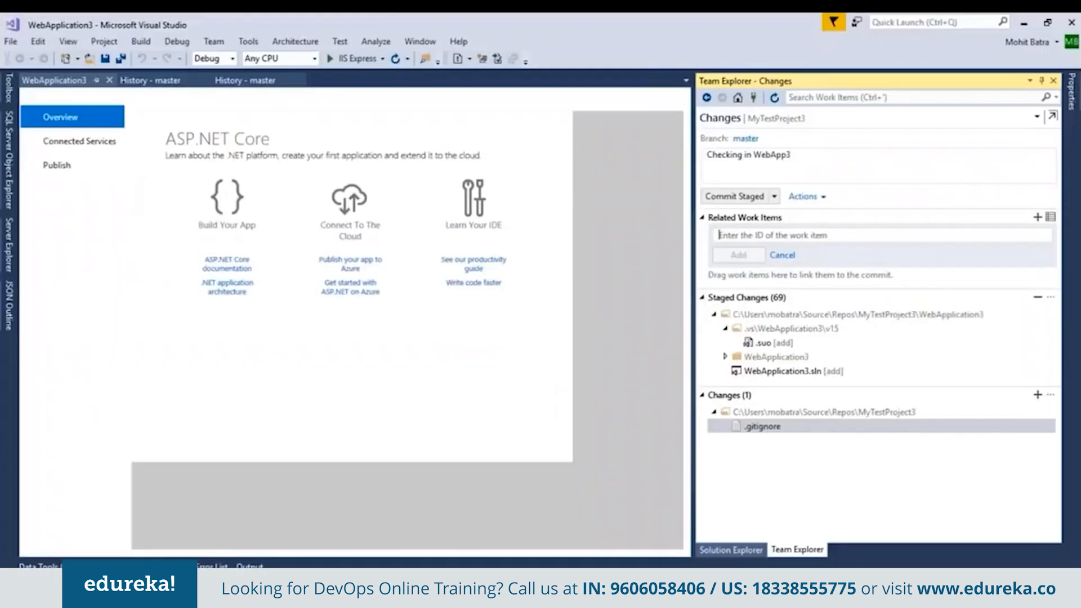
{"action": "type", "text": "10"}
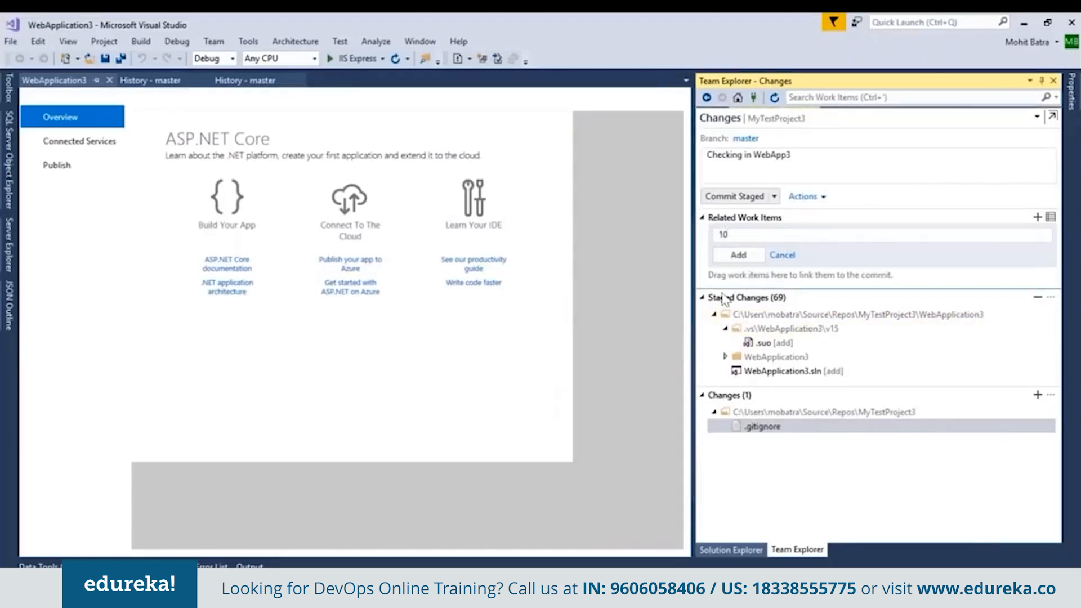
{"action": "key", "text": "Return"}
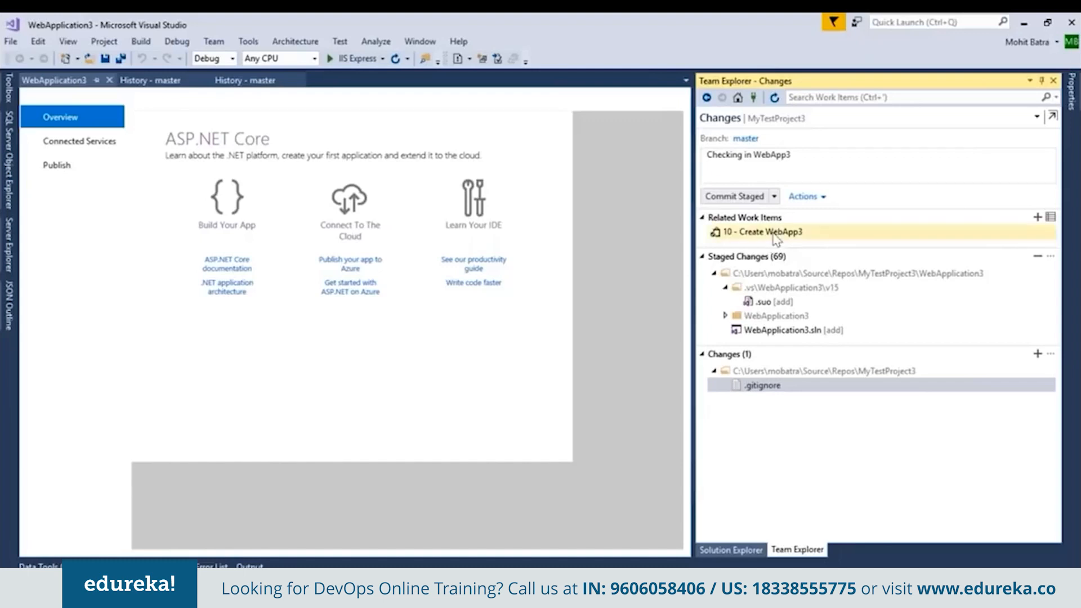
Commit the staged WebApplication3 changes locally and try to push the outgoing commit to the remote repository.
{"action": "mouse_move", "coordinate": [775, 240]}
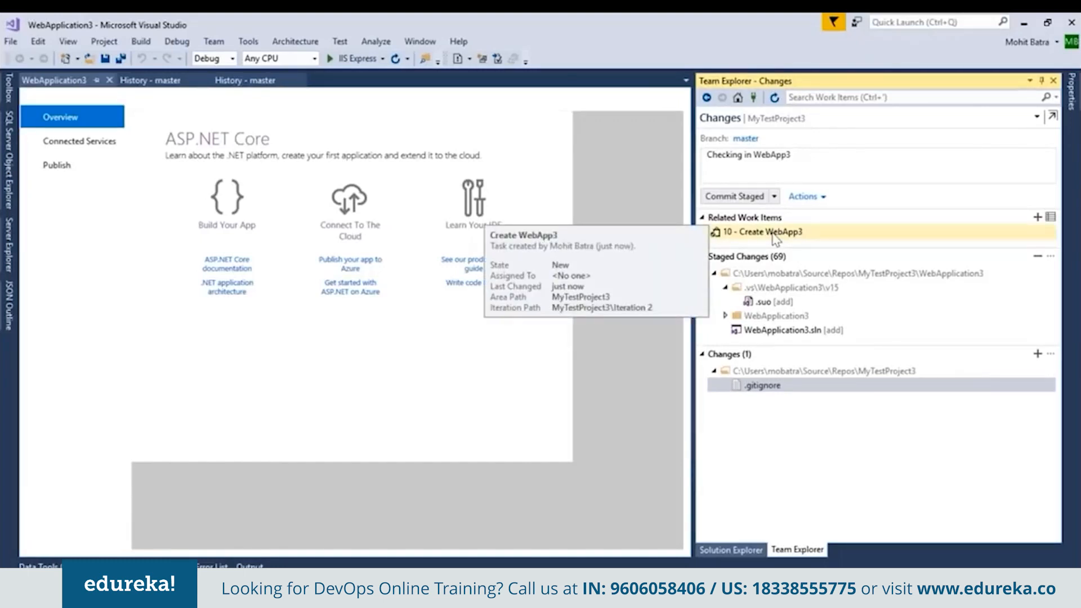
{"action": "left_click", "coordinate": [757, 203]}
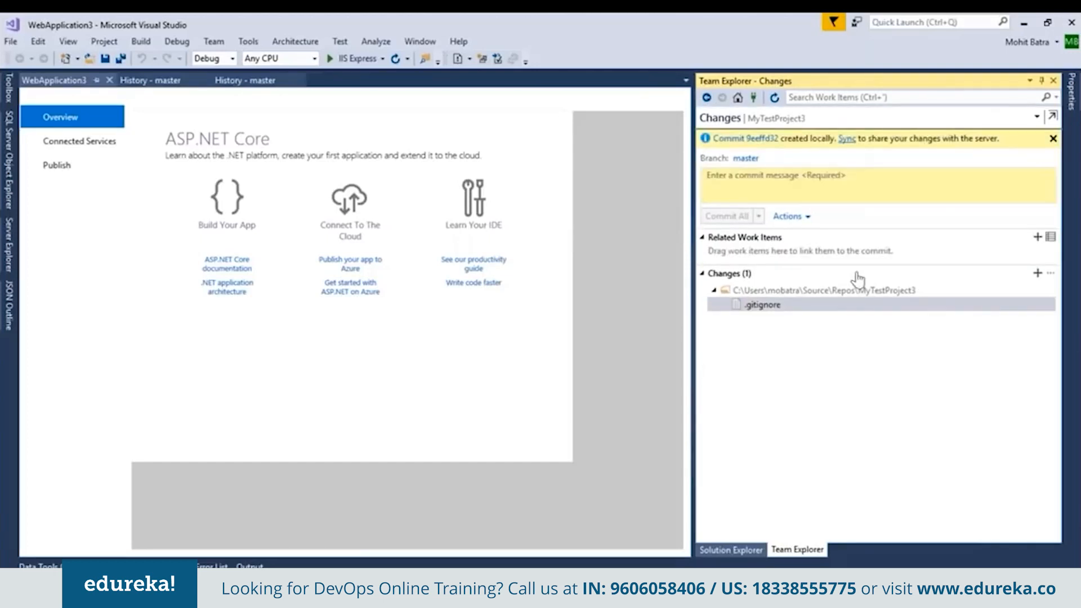
{"action": "left_click", "coordinate": [847, 138]}
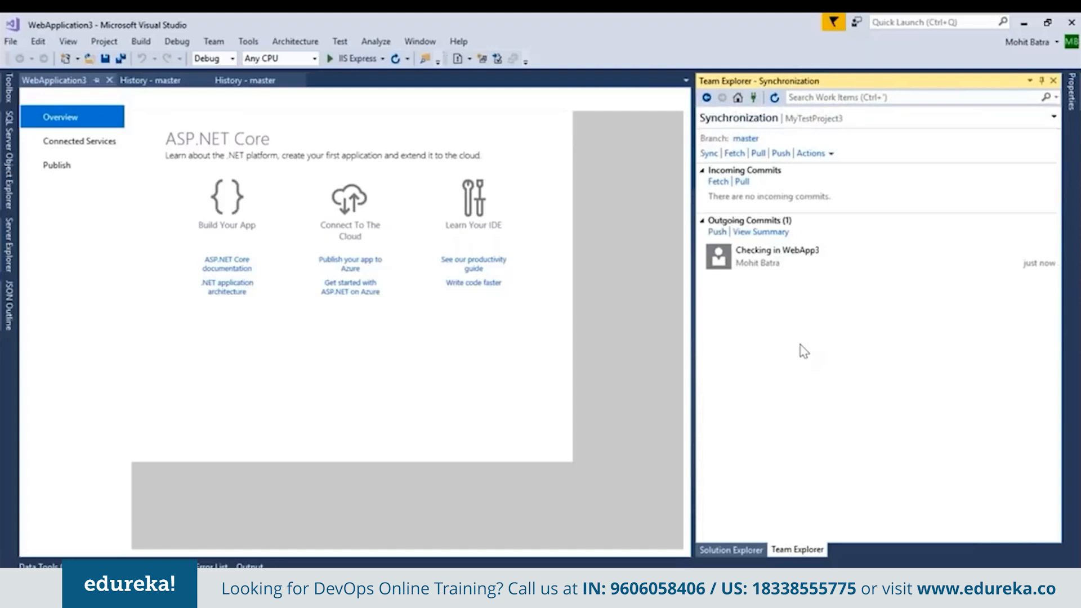
{"action": "left_click", "coordinate": [717, 231]}
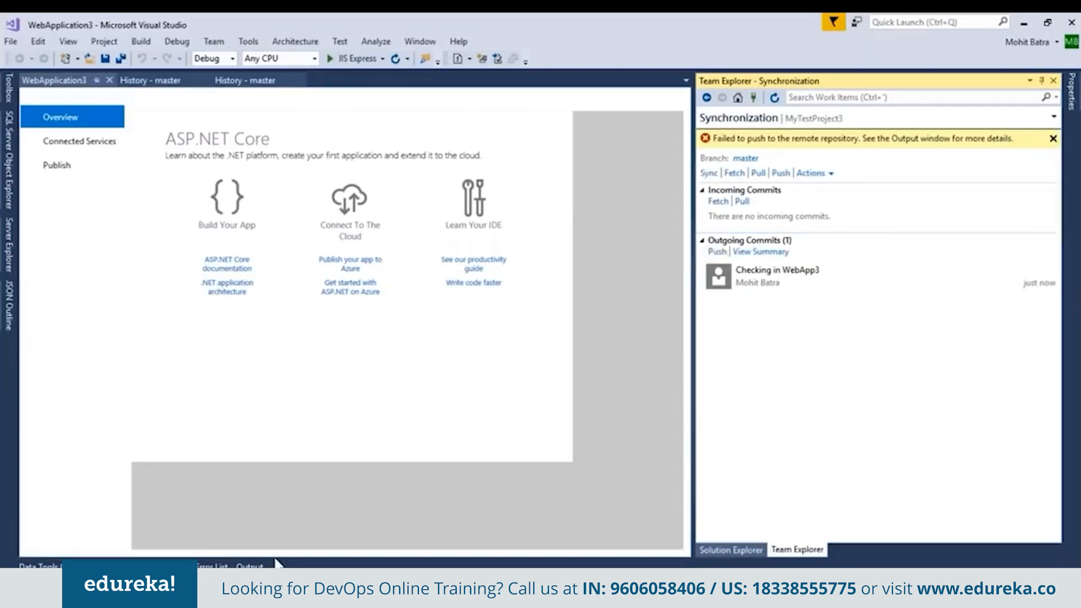
Open the MyTestProject3 local repository's branches and fetch the remote commits for the master branch.
{"action": "left_click", "coordinate": [772, 269]}
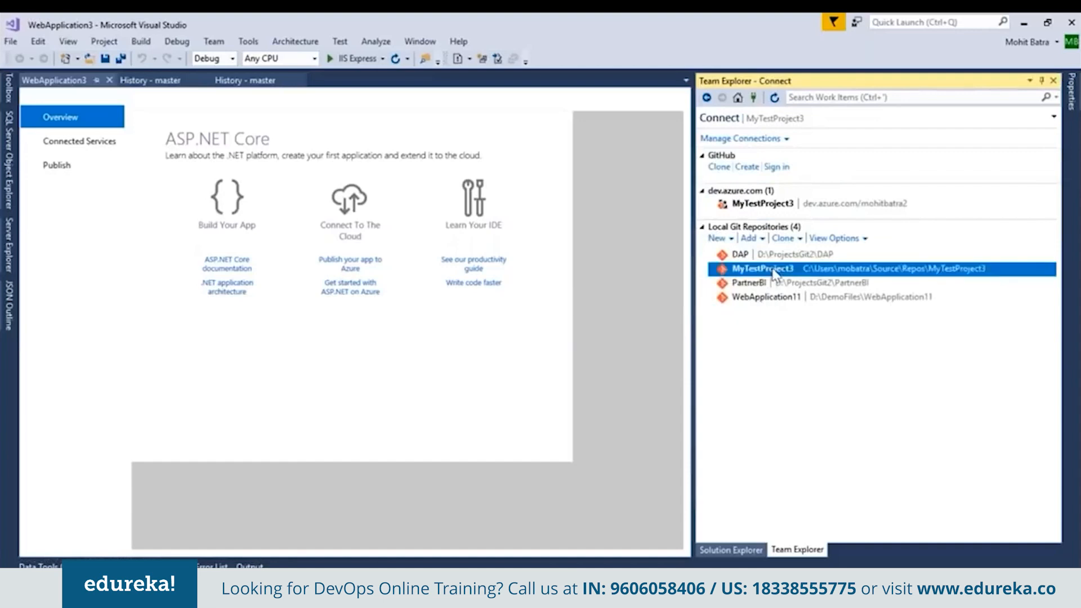
{"action": "double_click", "coordinate": [774, 274]}
{"action": "left_click", "coordinate": [871, 221]}
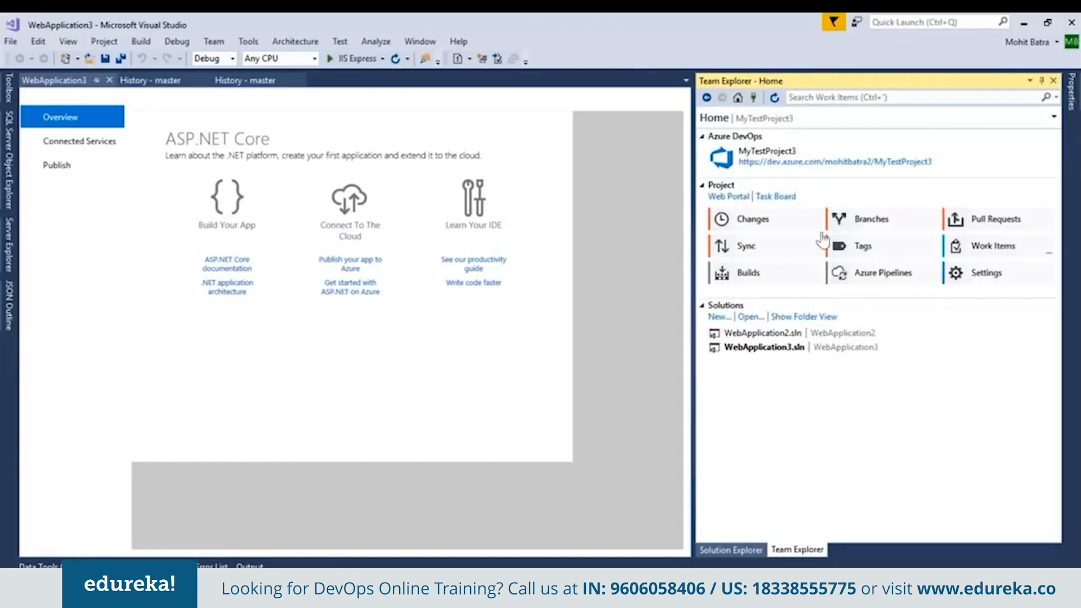
{"action": "left_click", "coordinate": [755, 205]}
{"action": "right_click", "coordinate": [754, 205]}
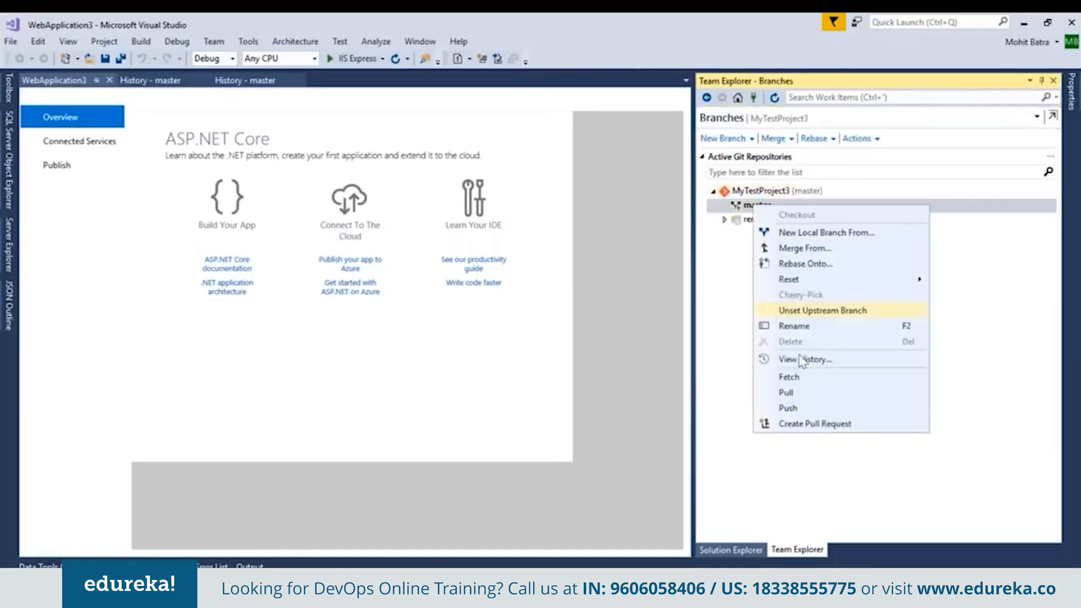
{"action": "left_click", "coordinate": [811, 380]}
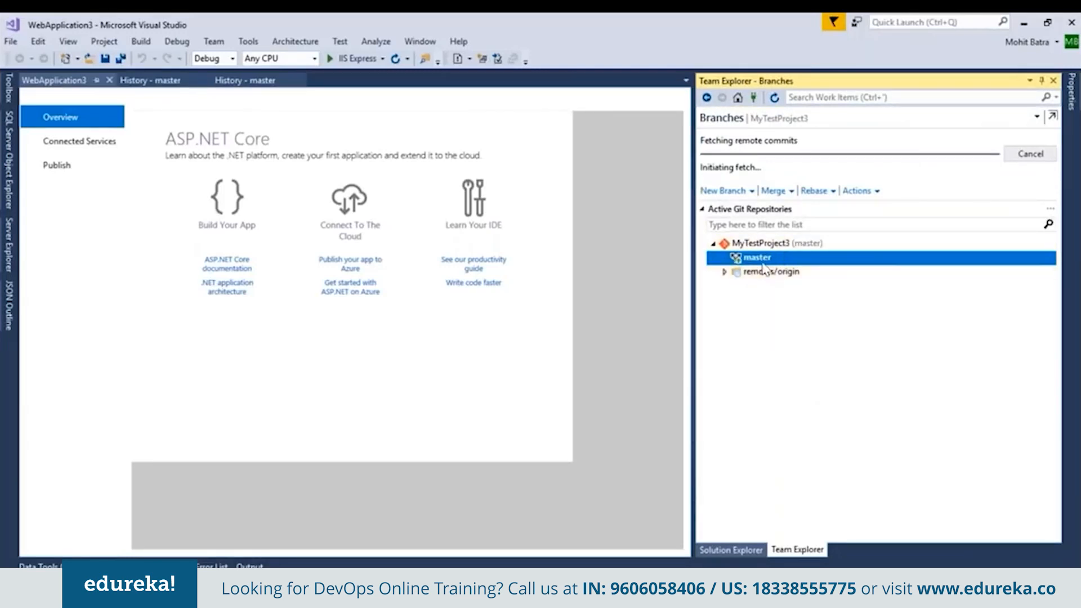
Check master's synchronization and pending changes, and try again to push the outgoing "Checking in WebApp3" commit.
{"action": "mouse_move", "coordinate": [766, 258]}
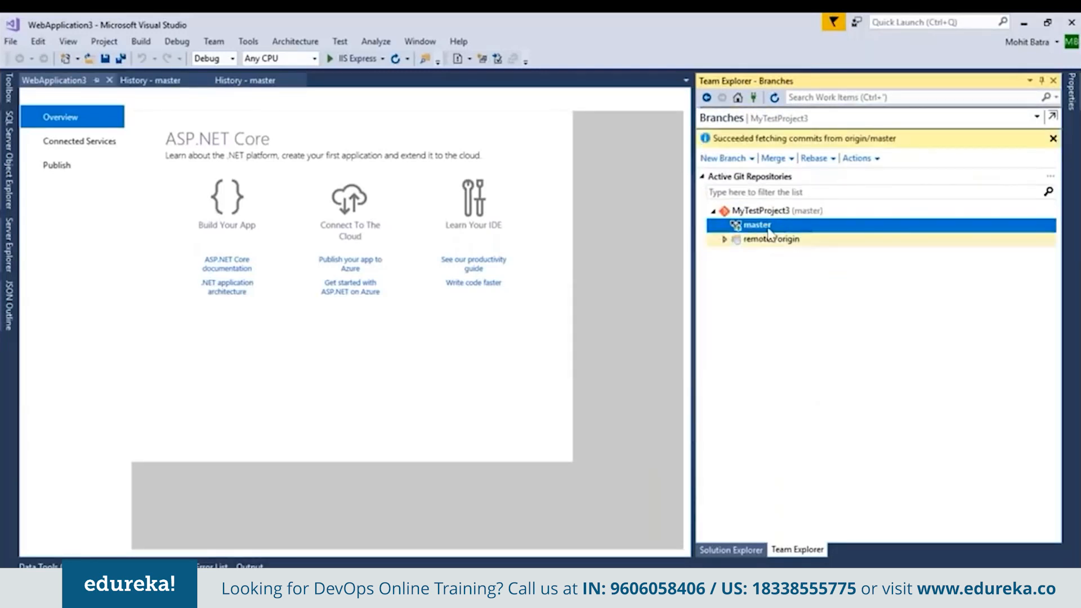
{"action": "right_click", "coordinate": [767, 225]}
{"action": "left_click", "coordinate": [822, 420]}
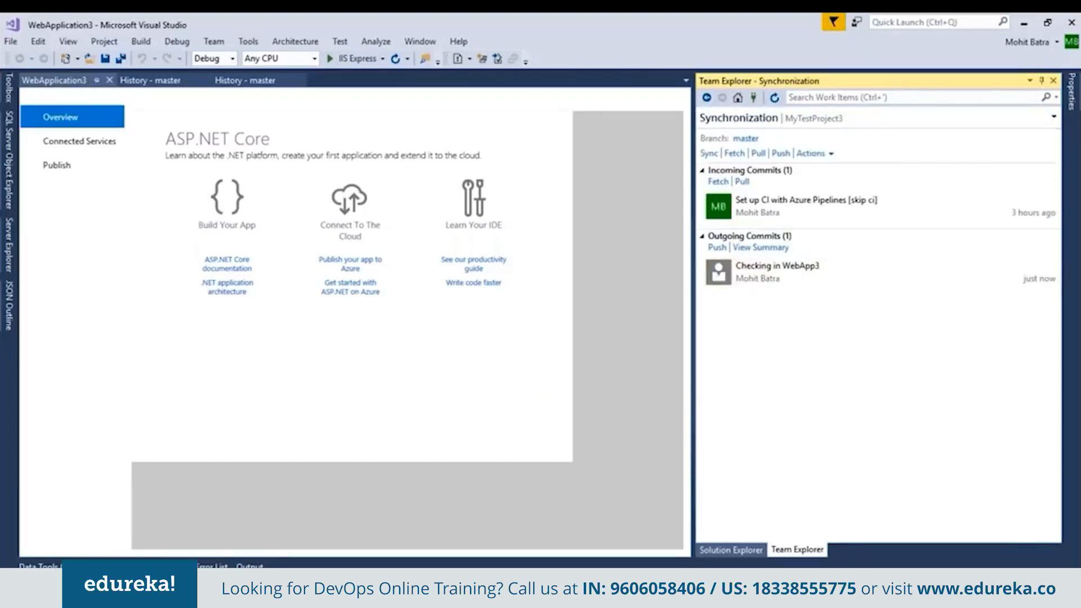
{"action": "left_click", "coordinate": [883, 580]}
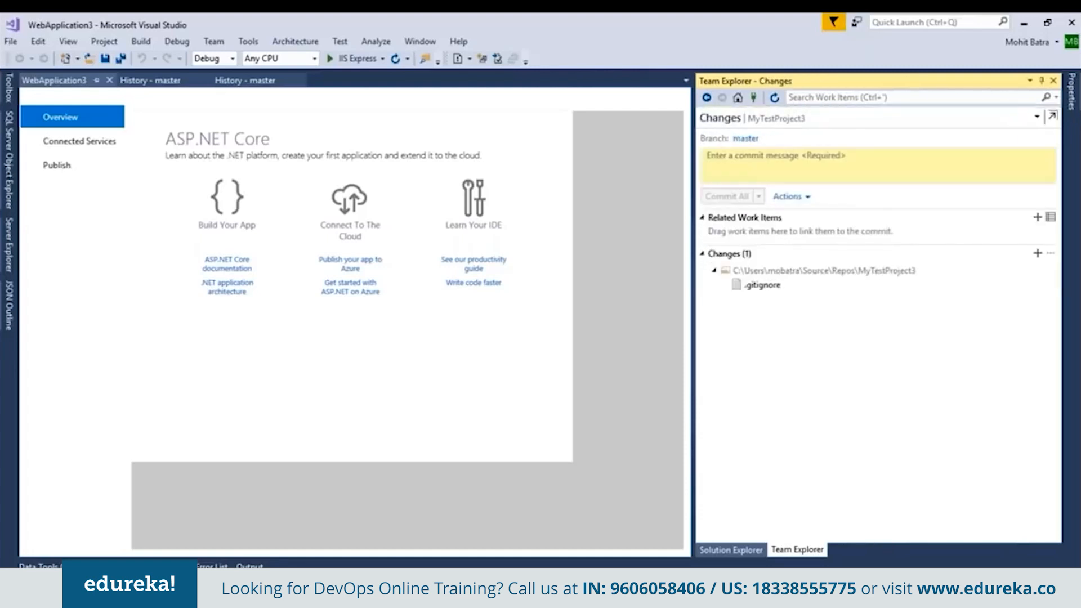
{"action": "left_click", "coordinate": [866, 574]}
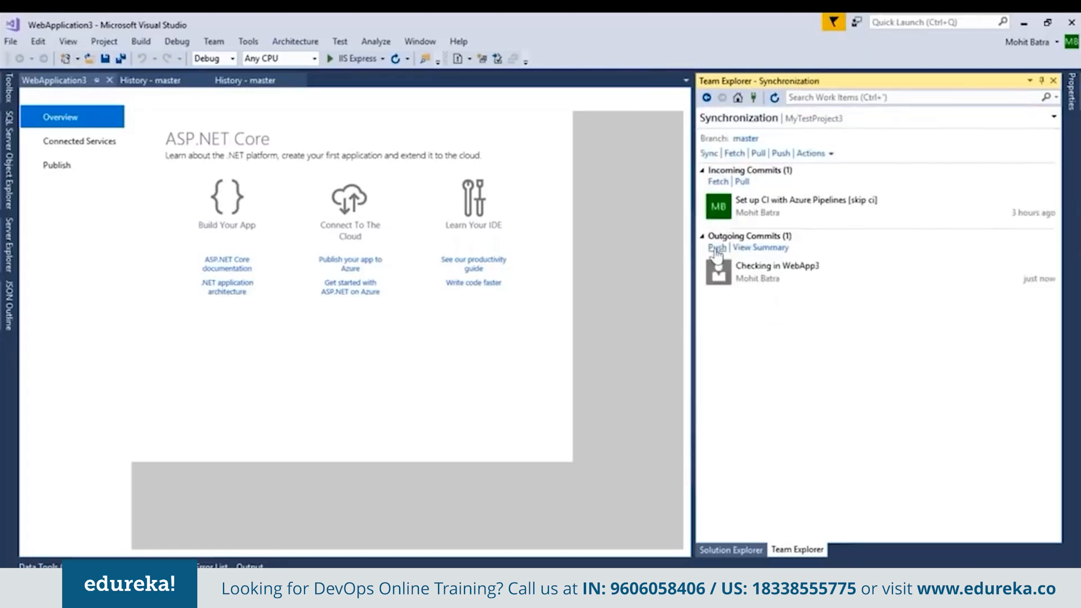
{"action": "left_click", "coordinate": [717, 250]}
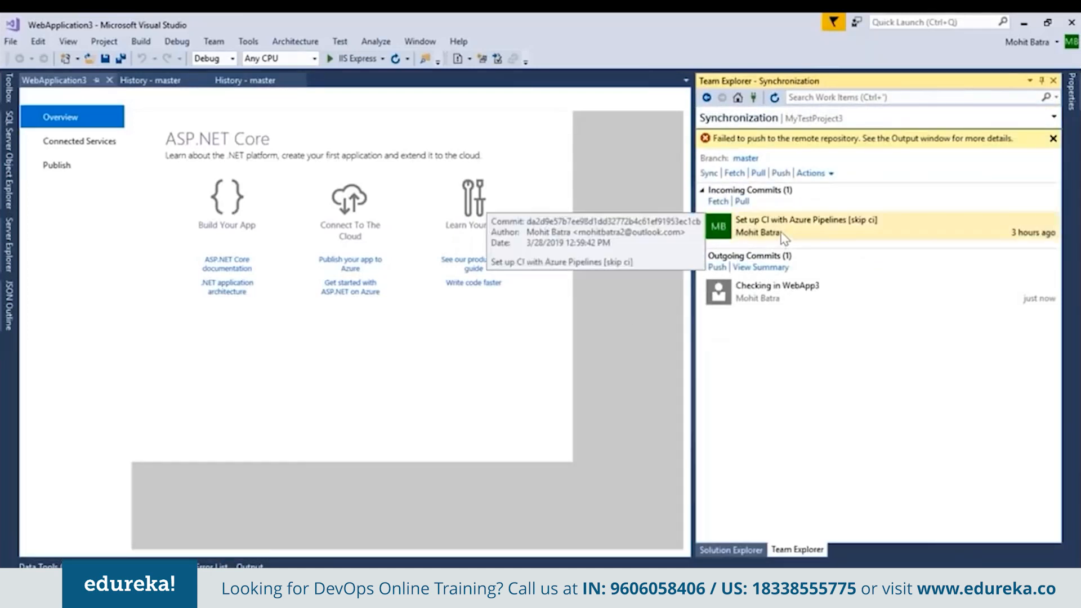
Pull the incoming "Set up CI with Azure Pipelines" commit into master and push the outgoing commits to the remote repository.
{"action": "left_click", "coordinate": [742, 202]}
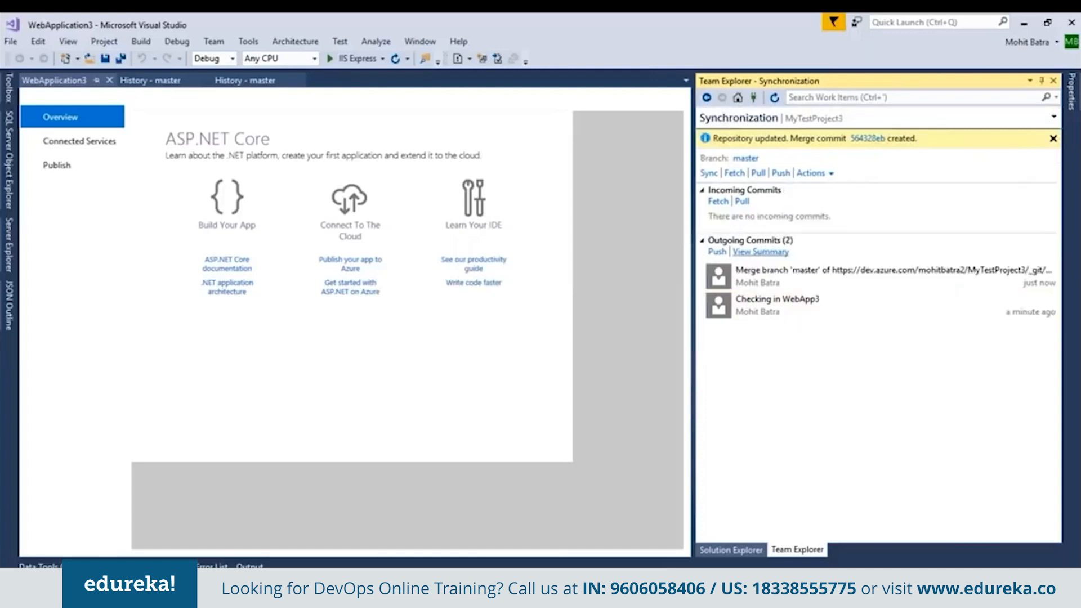
{"action": "left_click", "coordinate": [717, 252]}
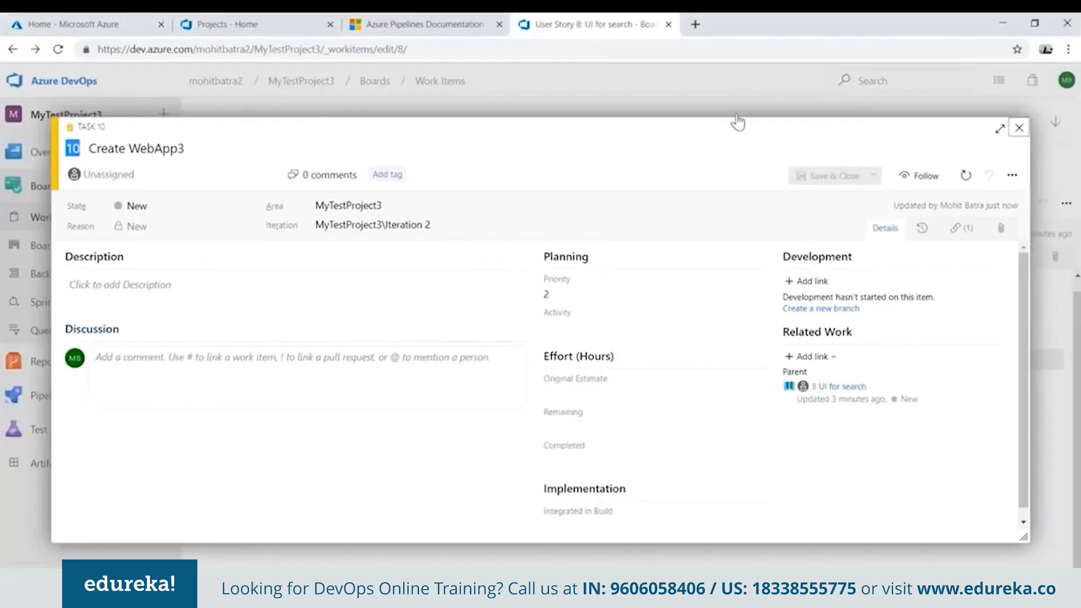
Switch to Azure DevOps and examine the history of the "Create WebApp3" task for its linked commit.
{"action": "key", "text": "Escape"}
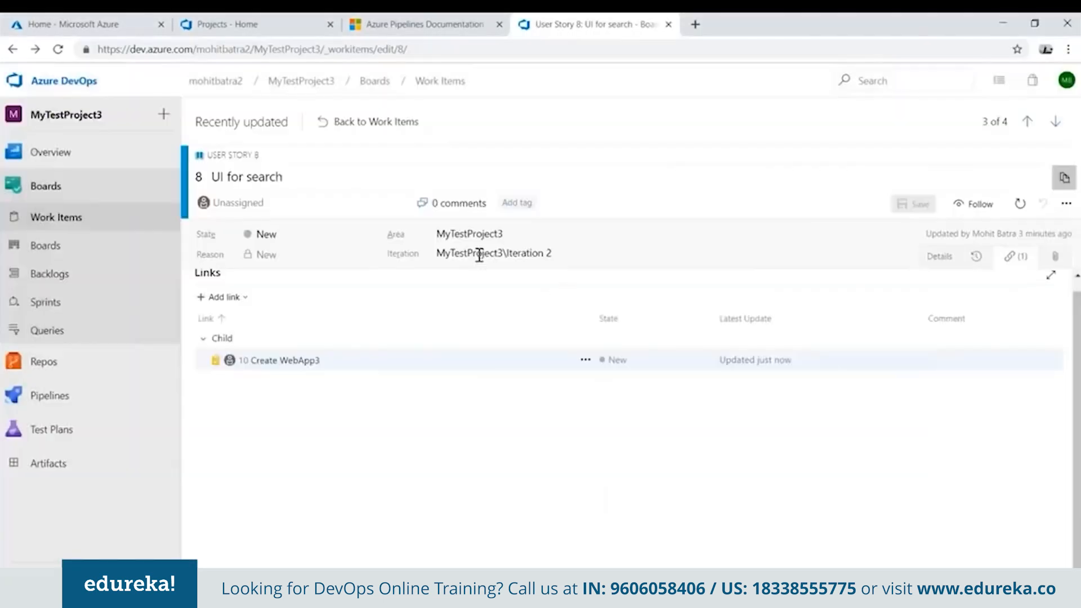
{"action": "left_click", "coordinate": [297, 362]}
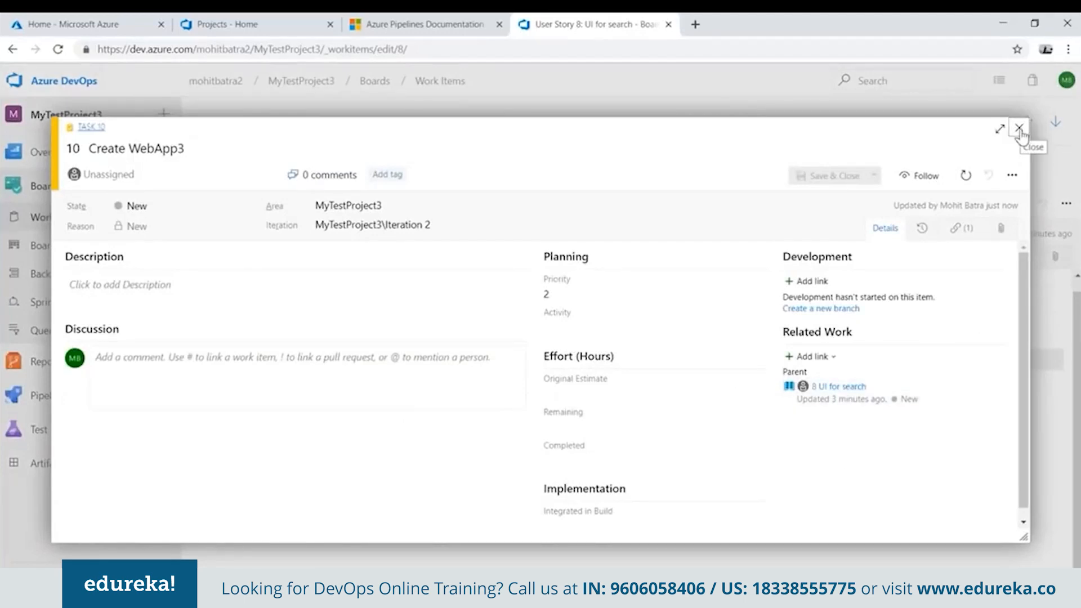
{"action": "key", "text": "Escape"}
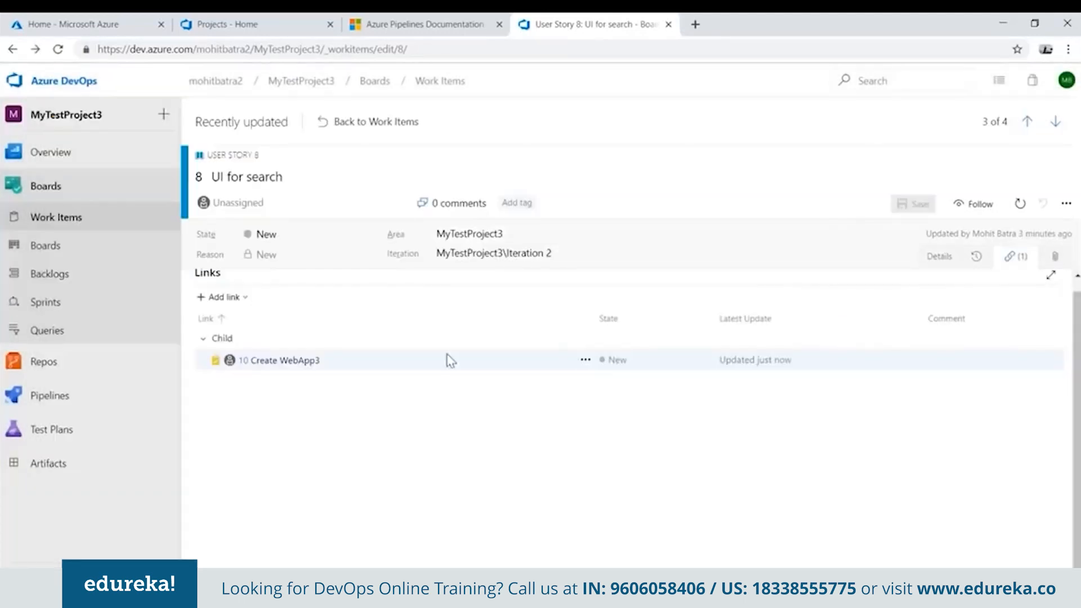
{"action": "left_click", "coordinate": [285, 360]}
{"action": "left_click", "coordinate": [922, 229]}
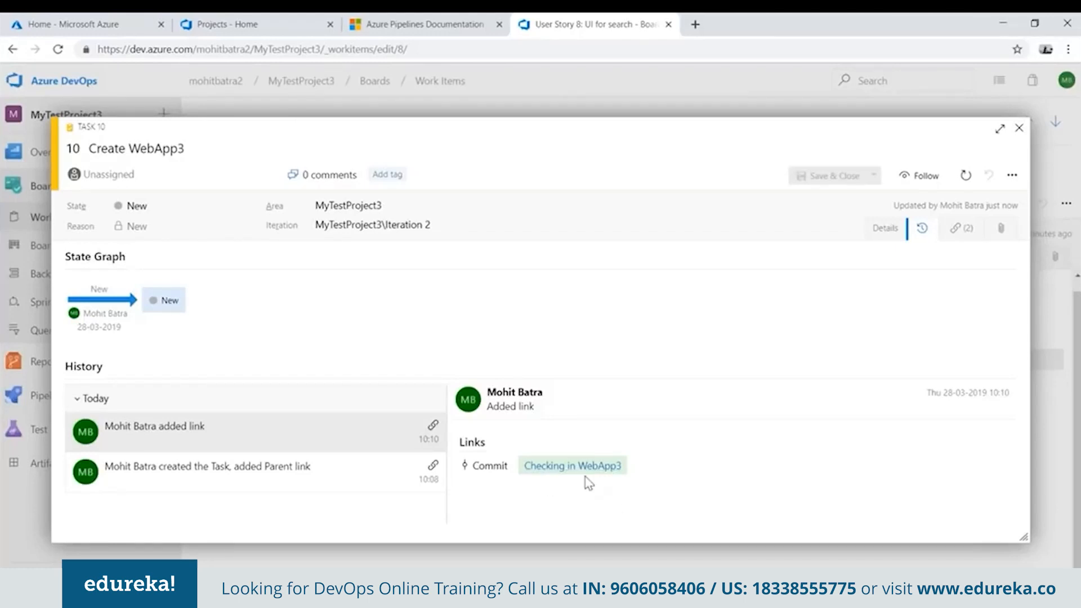
{"action": "left_click", "coordinate": [1019, 128]}
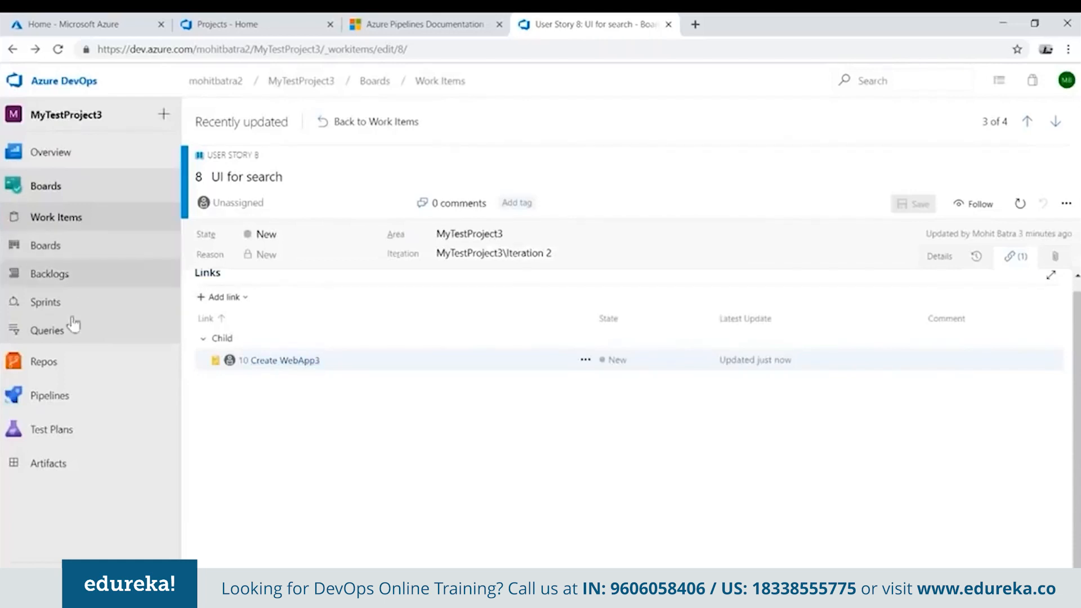
Open the MyTestProject3 repository's commit history and examine the work item reference of the "Checking in WebApp3" commit.
{"action": "mouse_move", "coordinate": [61, 367]}
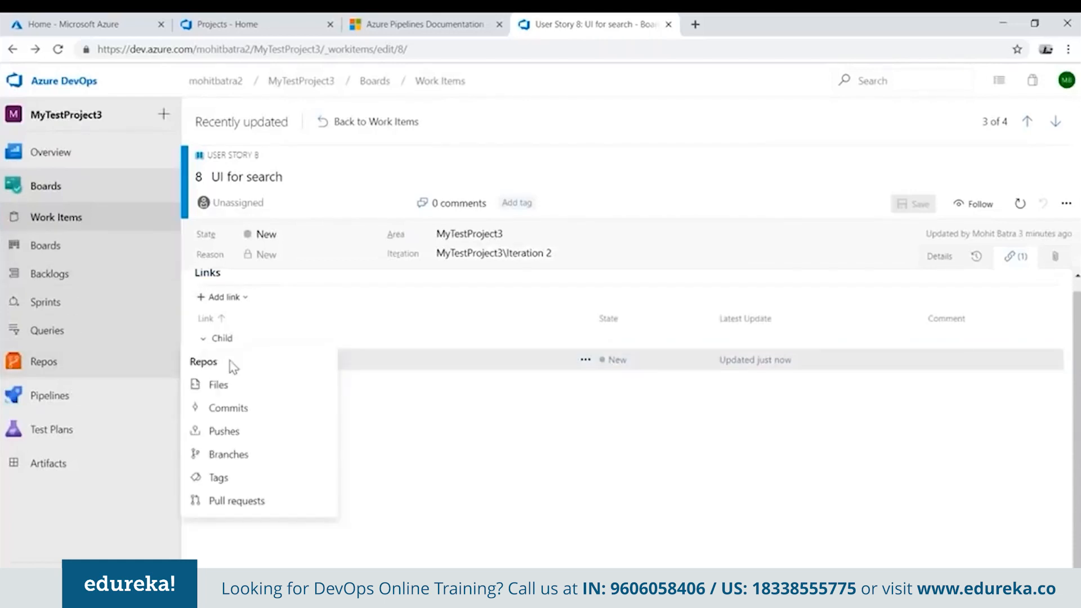
{"action": "left_click", "coordinate": [232, 410]}
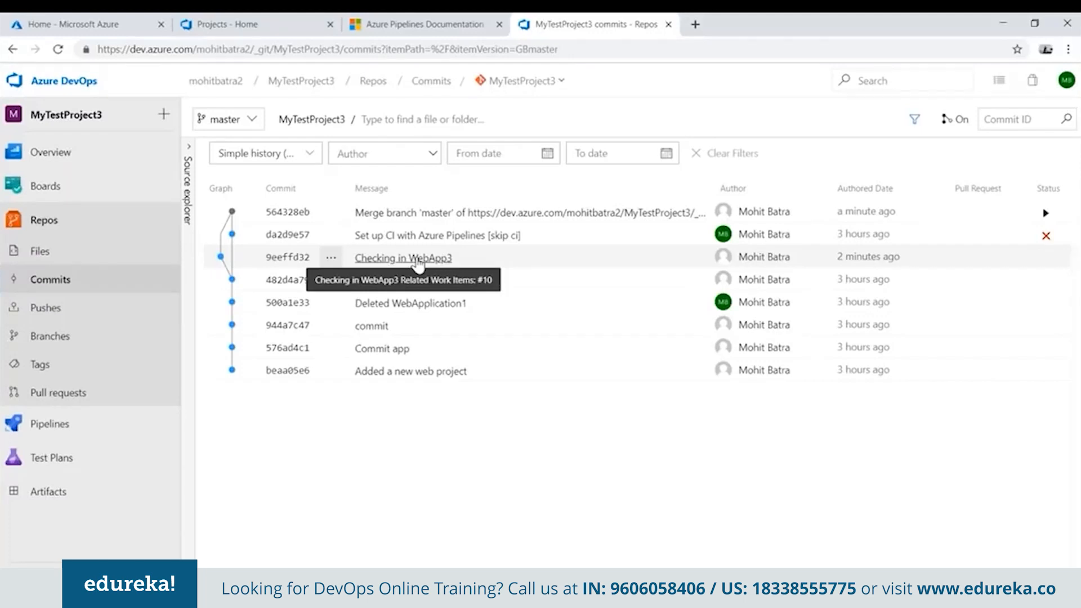
Start a new build pipeline using Azure Repos Git as the source, with the MyTestProject3 repository and master branch.
{"action": "mouse_move", "coordinate": [134, 431]}
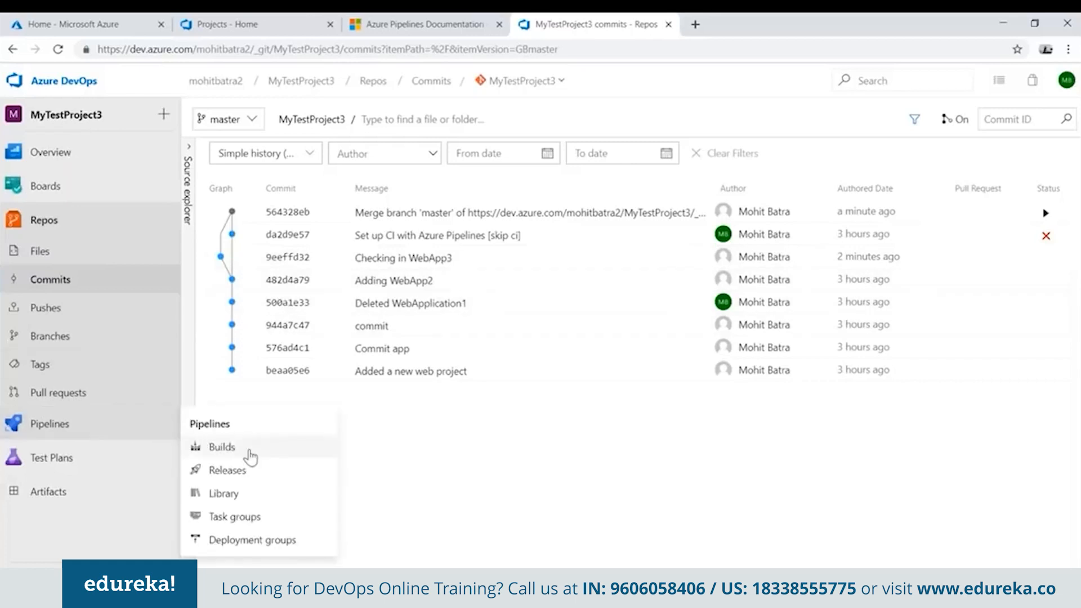
{"action": "left_click", "coordinate": [222, 447]}
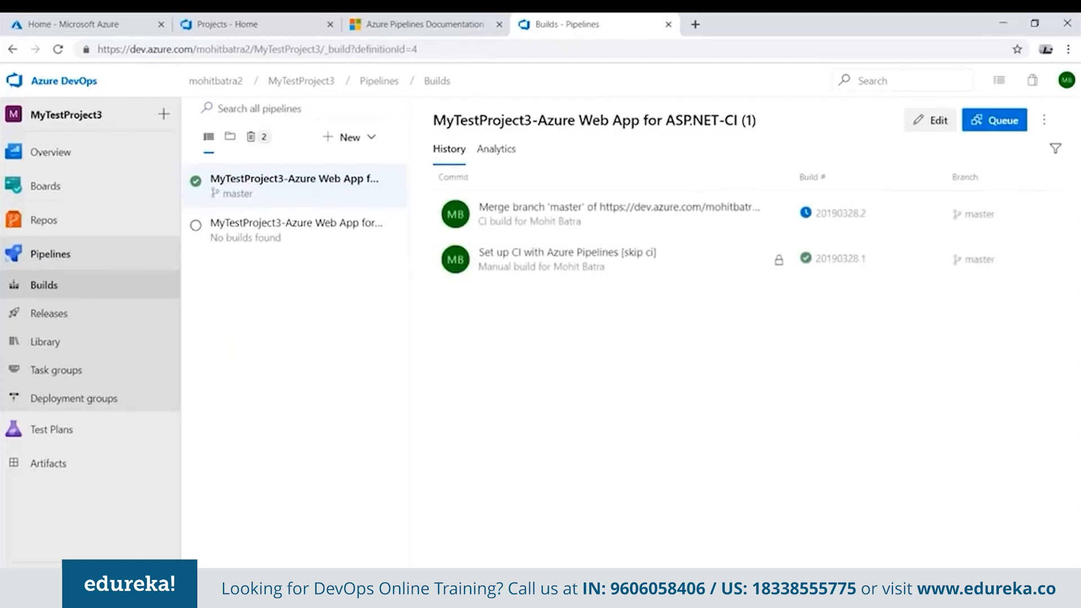
{"action": "left_click", "coordinate": [368, 142]}
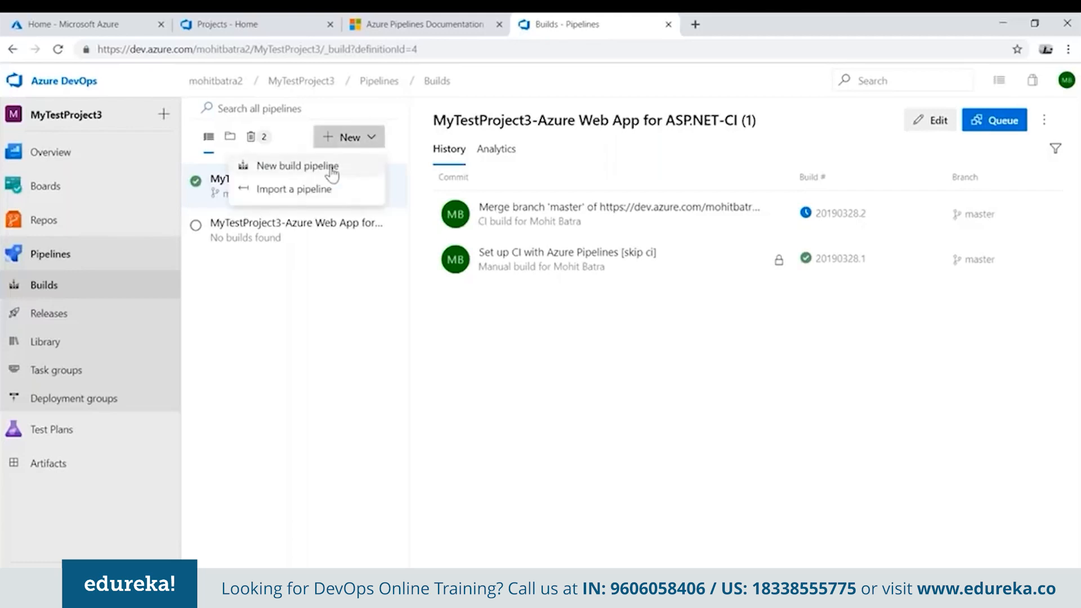
{"action": "left_click", "coordinate": [332, 170]}
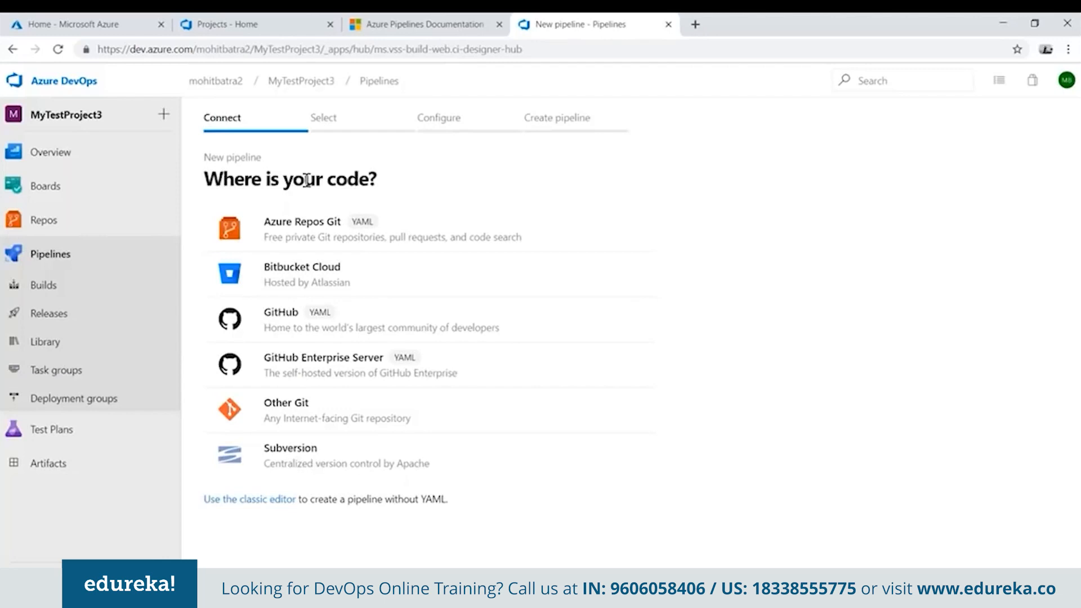
{"action": "left_click", "coordinate": [333, 420]}
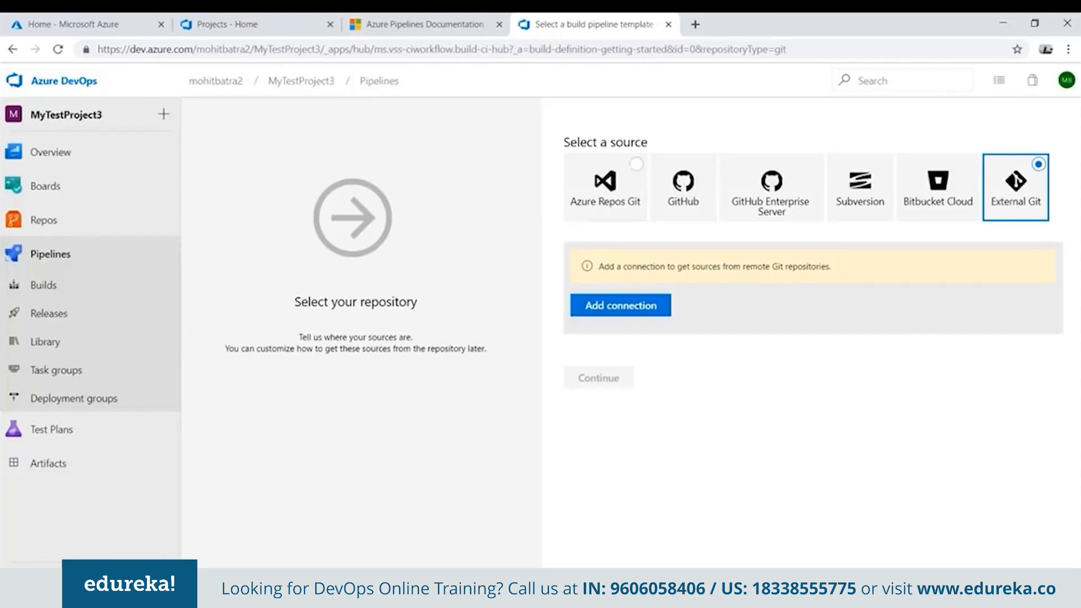
{"action": "left_click", "coordinate": [605, 207]}
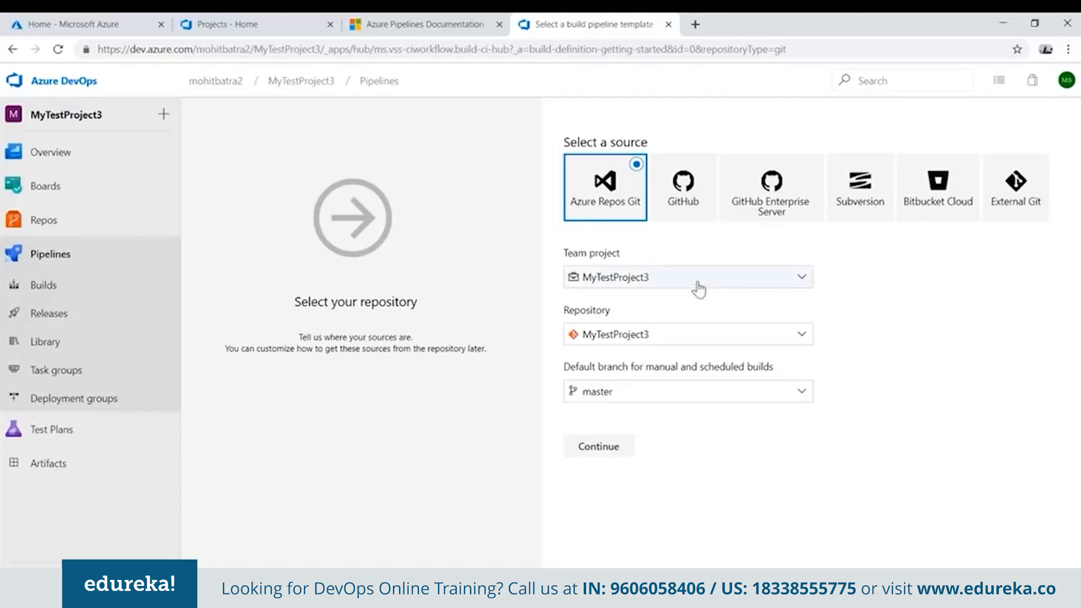
{"action": "left_click", "coordinate": [678, 340]}
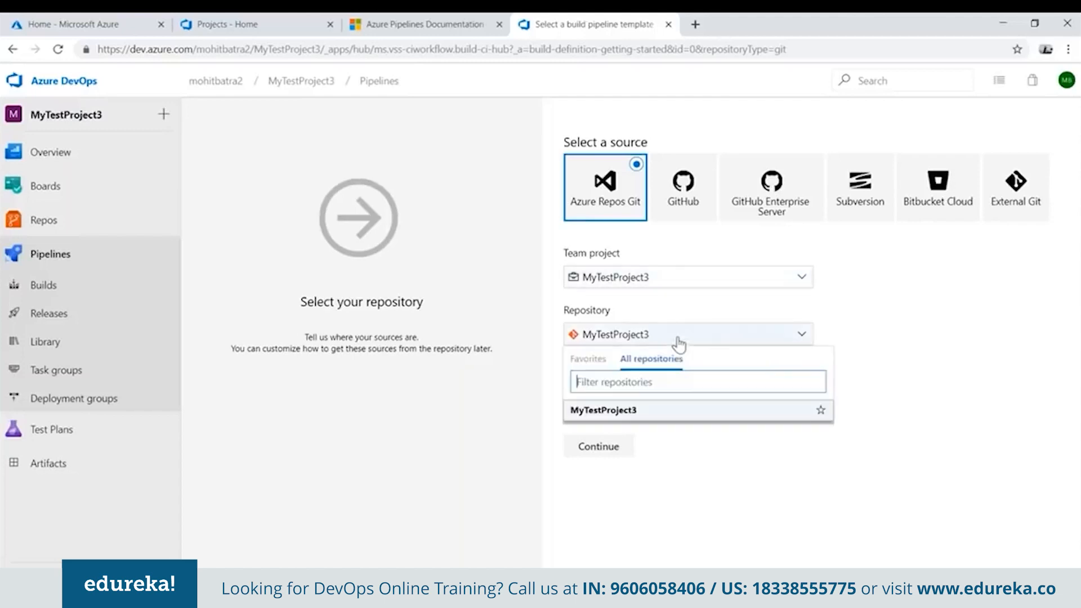
{"action": "left_click", "coordinate": [686, 316]}
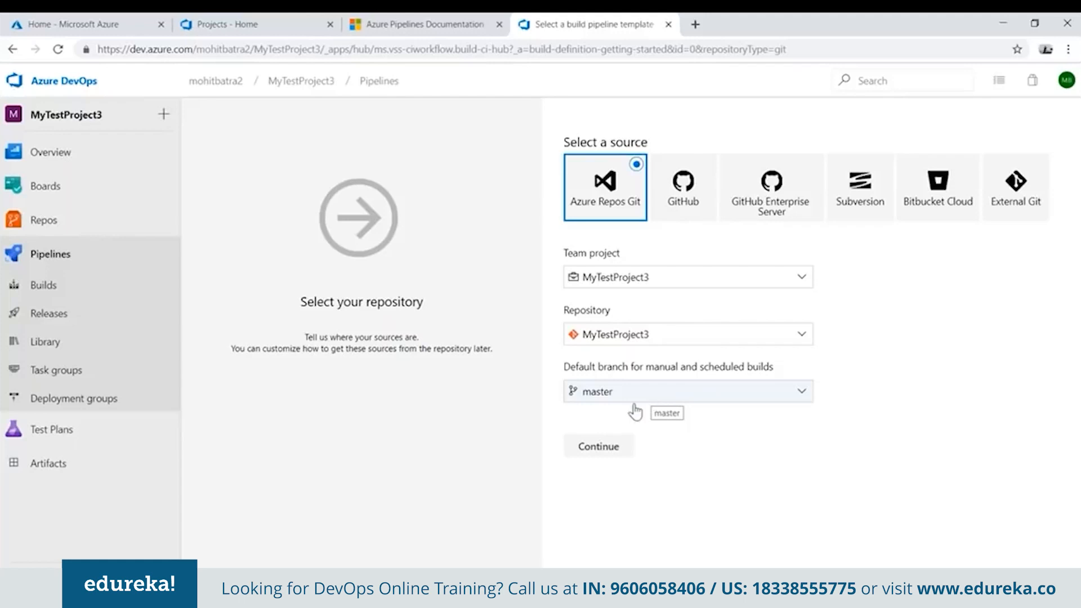
{"action": "left_click", "coordinate": [599, 446]}
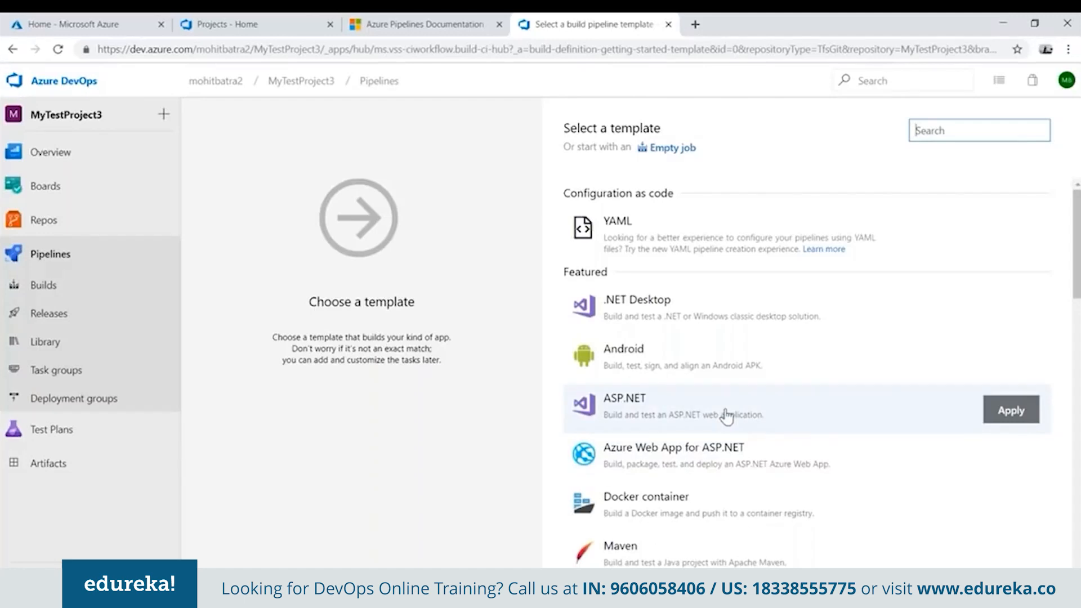
Examine the available build pipeline templates, from the featured ones such as ASP.NET and Maven to the others such as Azure Kubernetes Service.
{"action": "left_click", "coordinate": [774, 465]}
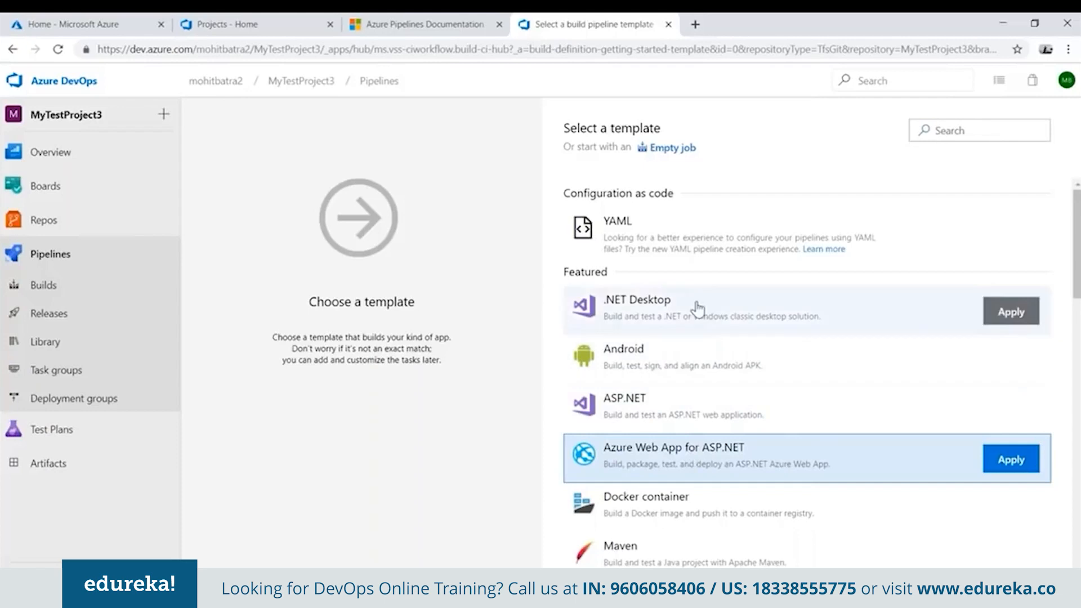
{"action": "left_click", "coordinate": [703, 416]}
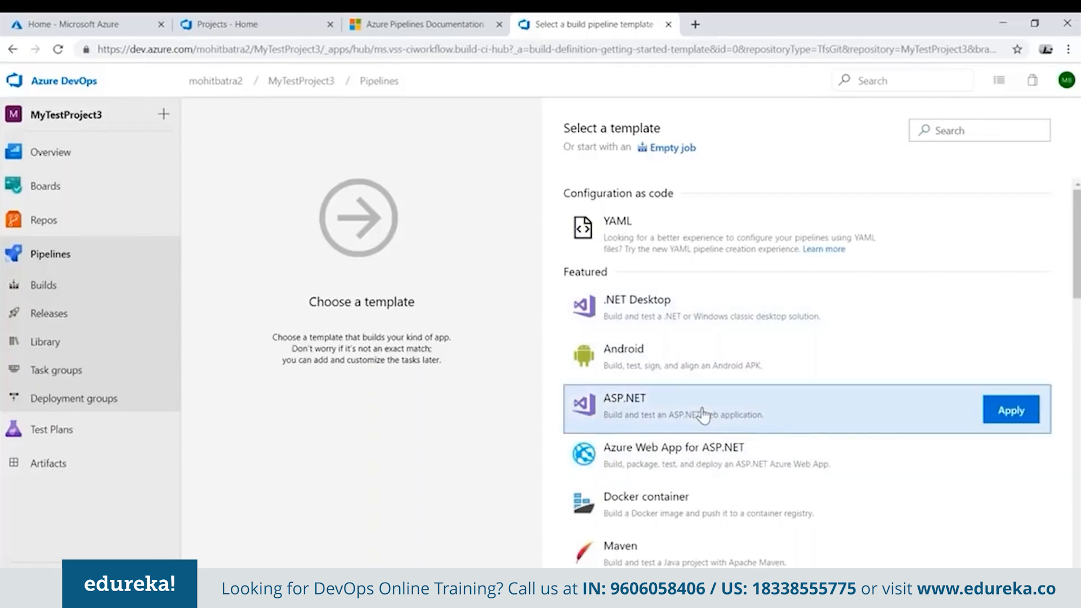
{"action": "scroll", "coordinate": [712, 405], "scroll_direction": "down", "scroll_amount": 1}
{"action": "left_click", "coordinate": [719, 297]}
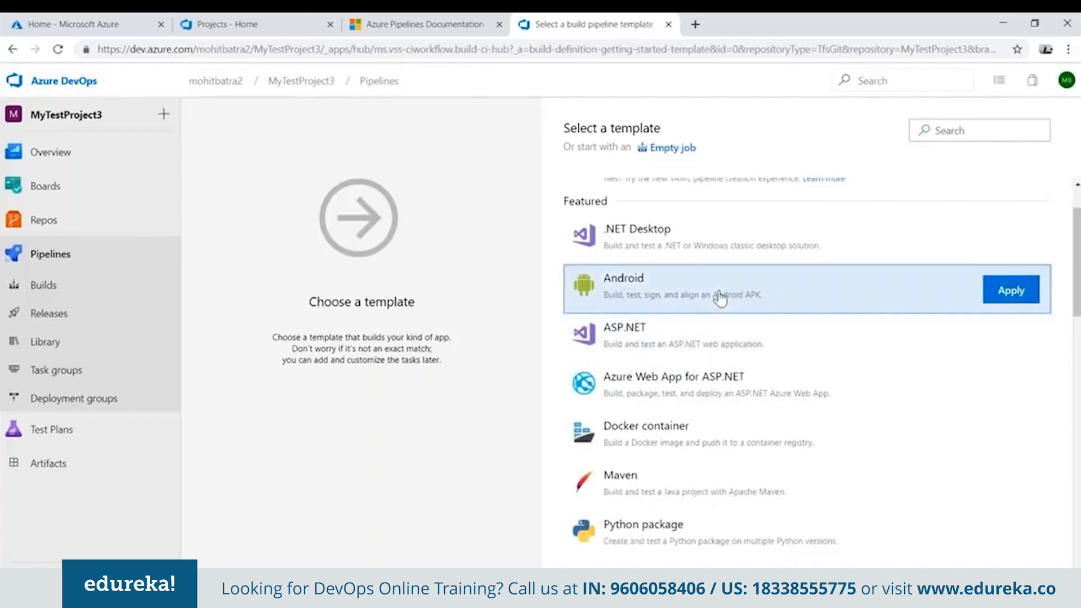
{"action": "scroll", "coordinate": [707, 297], "scroll_direction": "down", "scroll_amount": 1}
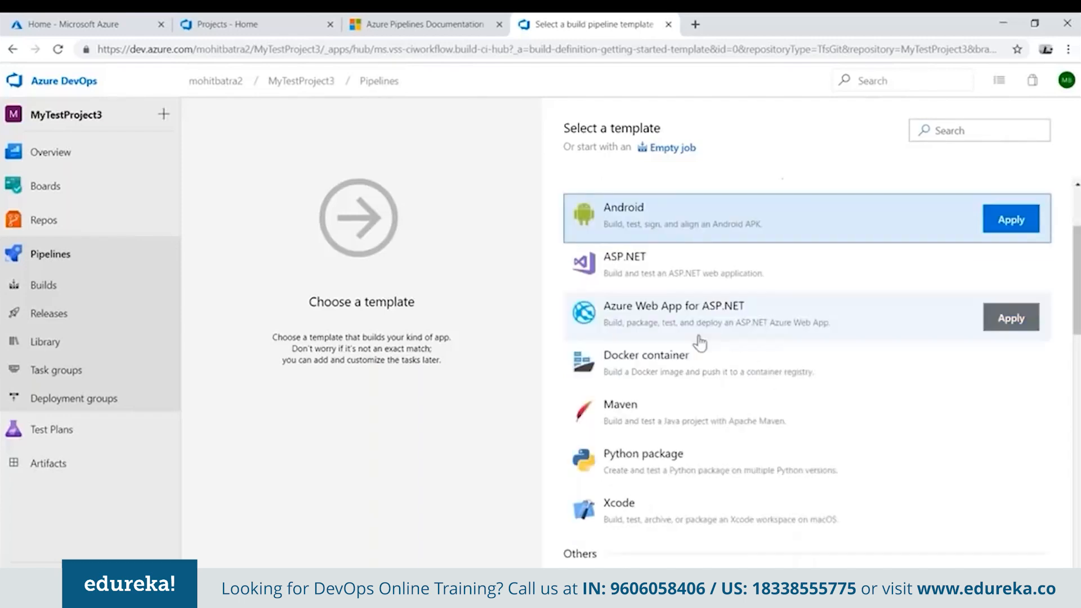
{"action": "left_click", "coordinate": [692, 423]}
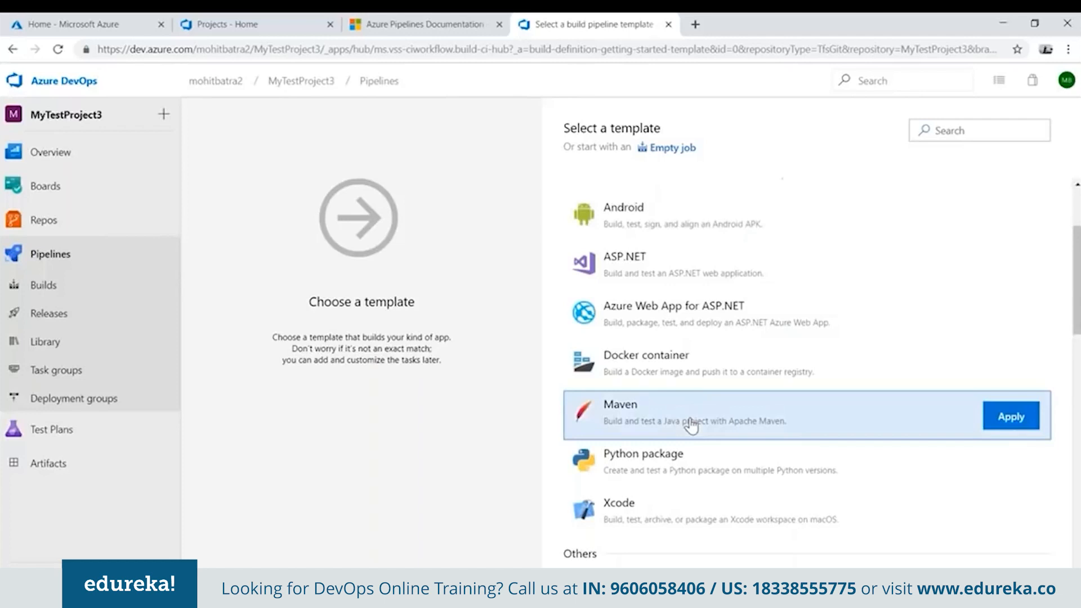
{"action": "scroll", "coordinate": [691, 423], "scroll_direction": "down", "scroll_amount": 2}
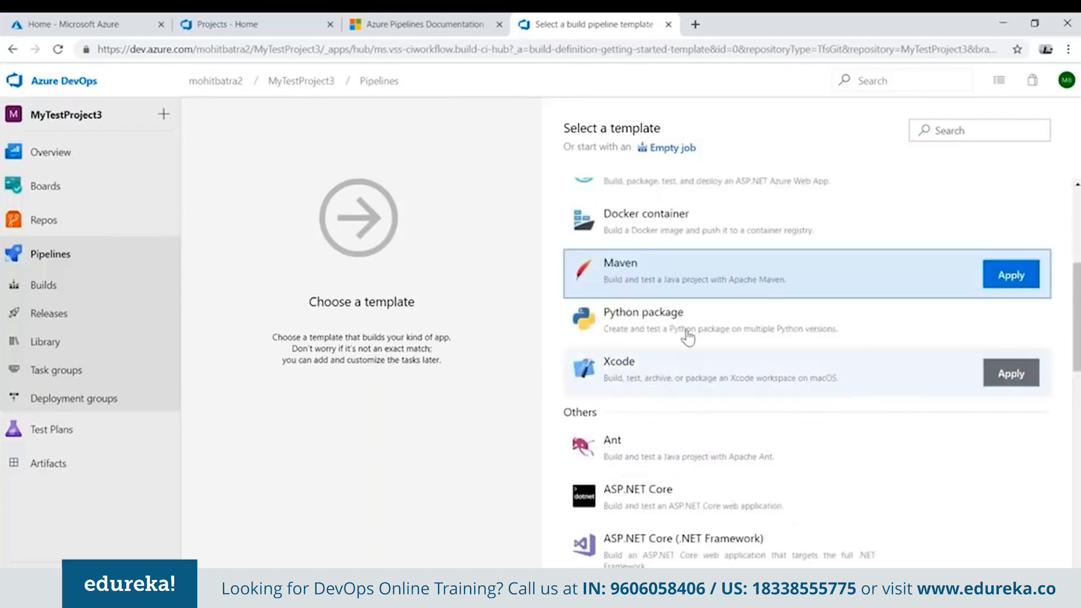
{"action": "left_click", "coordinate": [703, 331]}
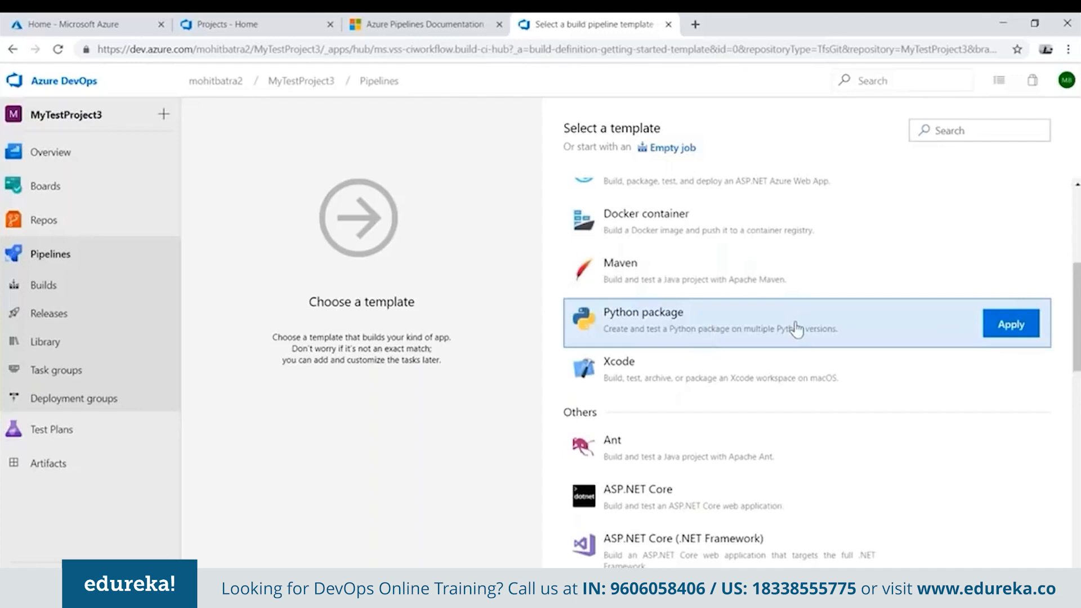
{"action": "scroll", "coordinate": [729, 355], "scroll_direction": "down", "scroll_amount": 2}
{"action": "left_click", "coordinate": [726, 355]}
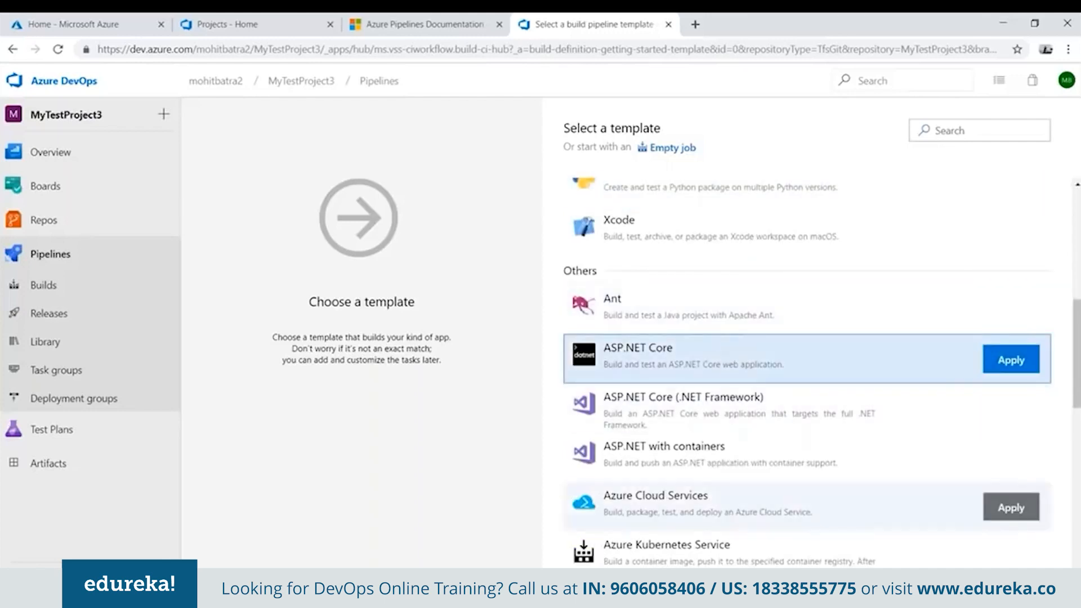
{"action": "scroll", "coordinate": [732, 450], "scroll_direction": "down", "scroll_amount": 1}
{"action": "left_click", "coordinate": [740, 386]}
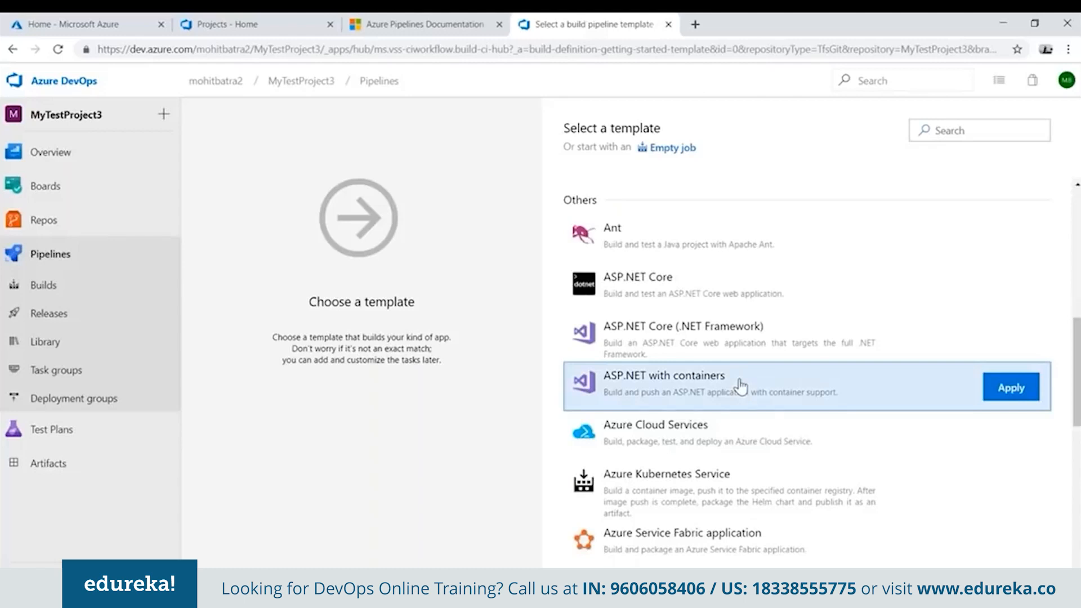
{"action": "scroll", "coordinate": [739, 387], "scroll_direction": "down", "scroll_amount": 2}
{"action": "left_click", "coordinate": [732, 360]}
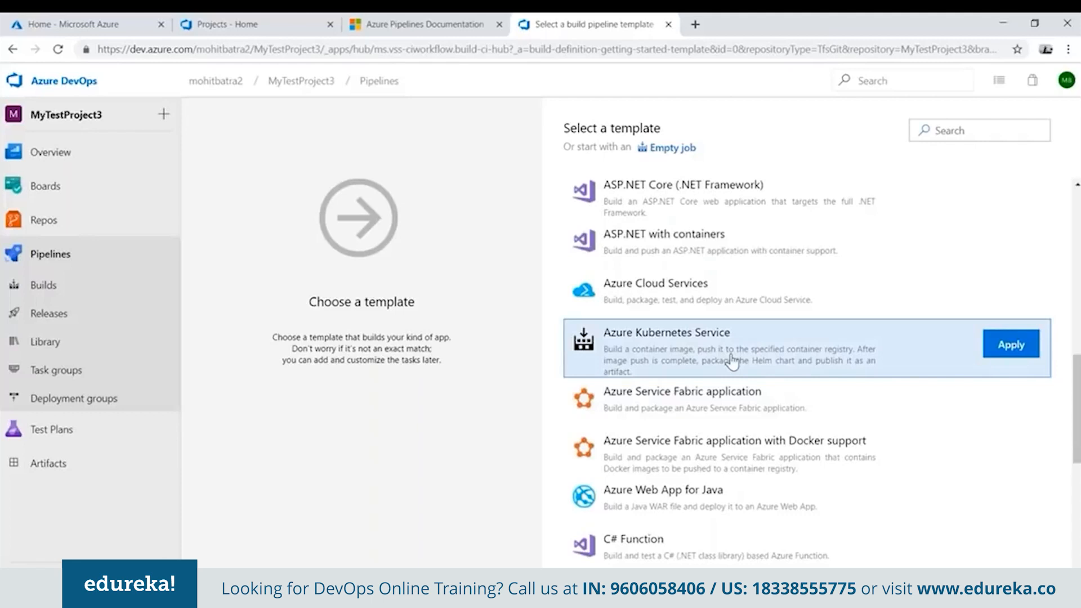
{"action": "scroll", "coordinate": [732, 363], "scroll_direction": "down", "scroll_amount": 3}
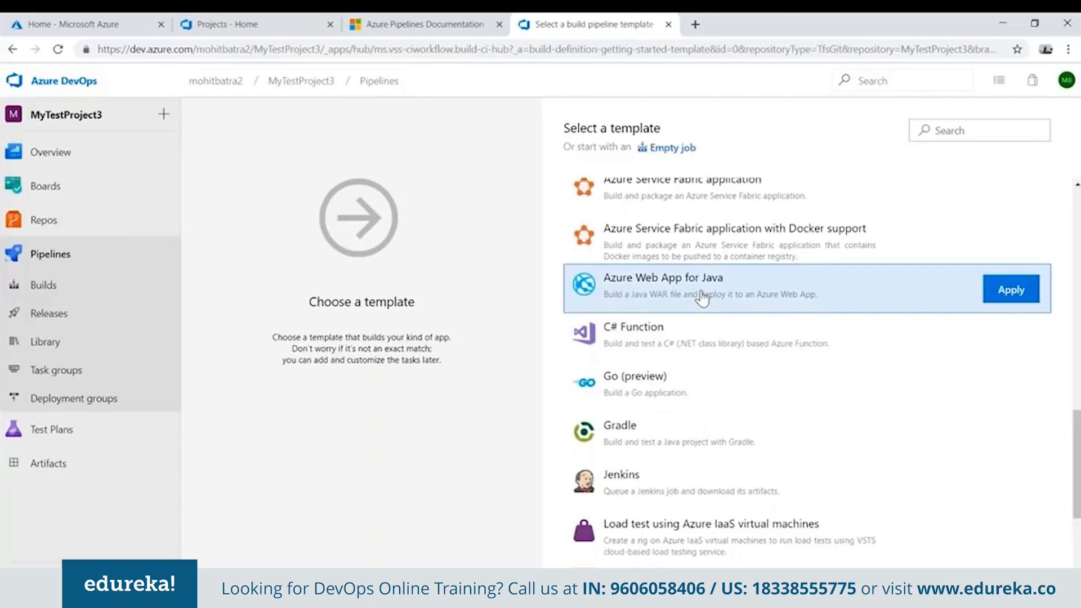
{"action": "scroll", "coordinate": [797, 275], "scroll_direction": "up", "scroll_amount": 10}
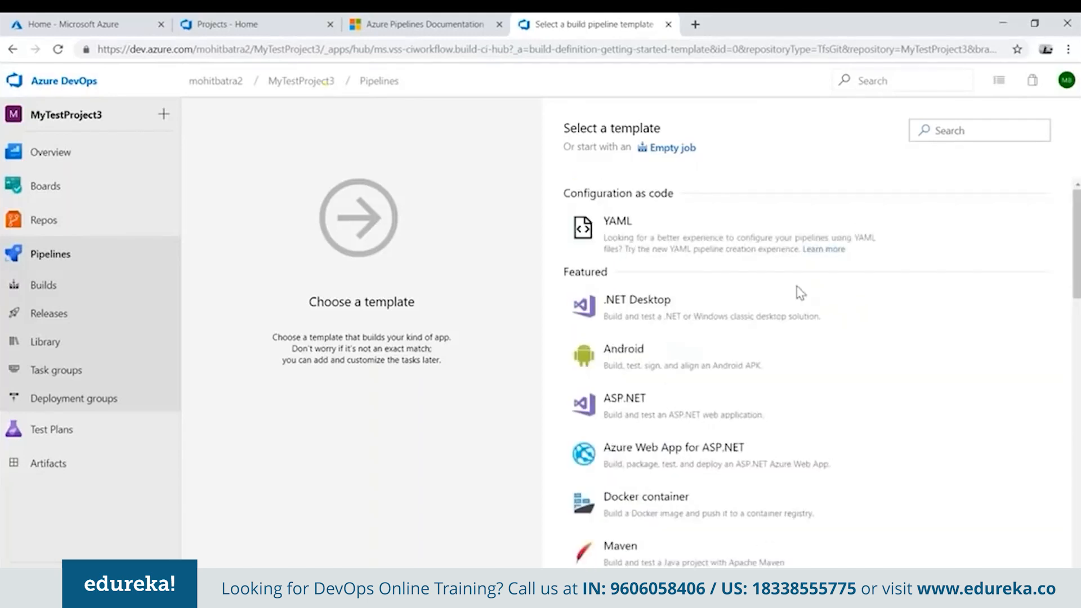
Apply the Azure Web App for ASP.NET template to the new build pipeline.
{"action": "scroll", "coordinate": [724, 391], "scroll_direction": "down", "scroll_amount": 1}
{"action": "left_click", "coordinate": [725, 392]}
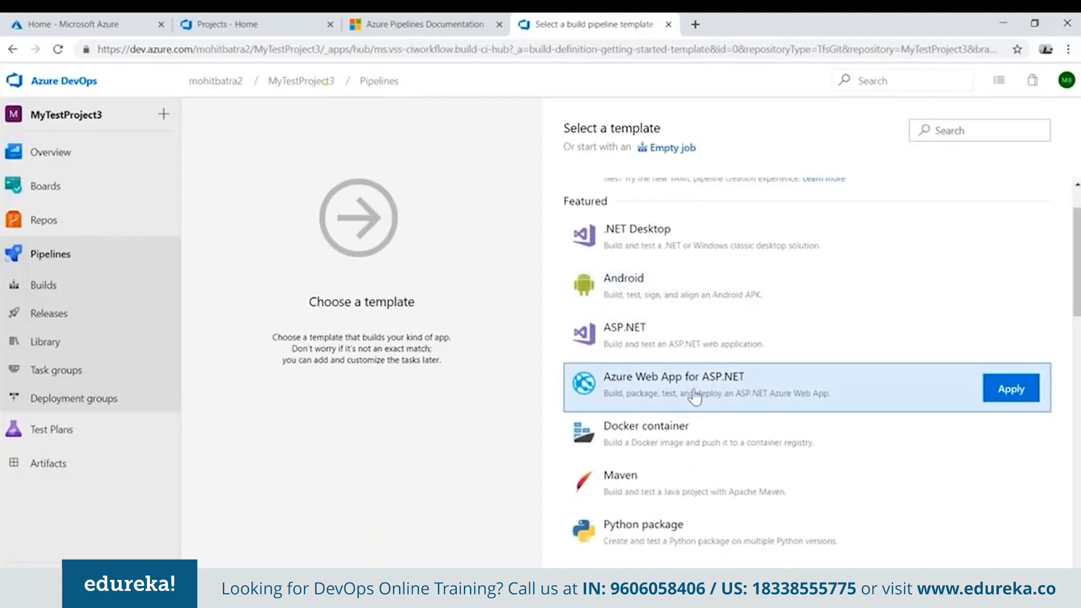
{"action": "left_click", "coordinate": [1008, 394]}
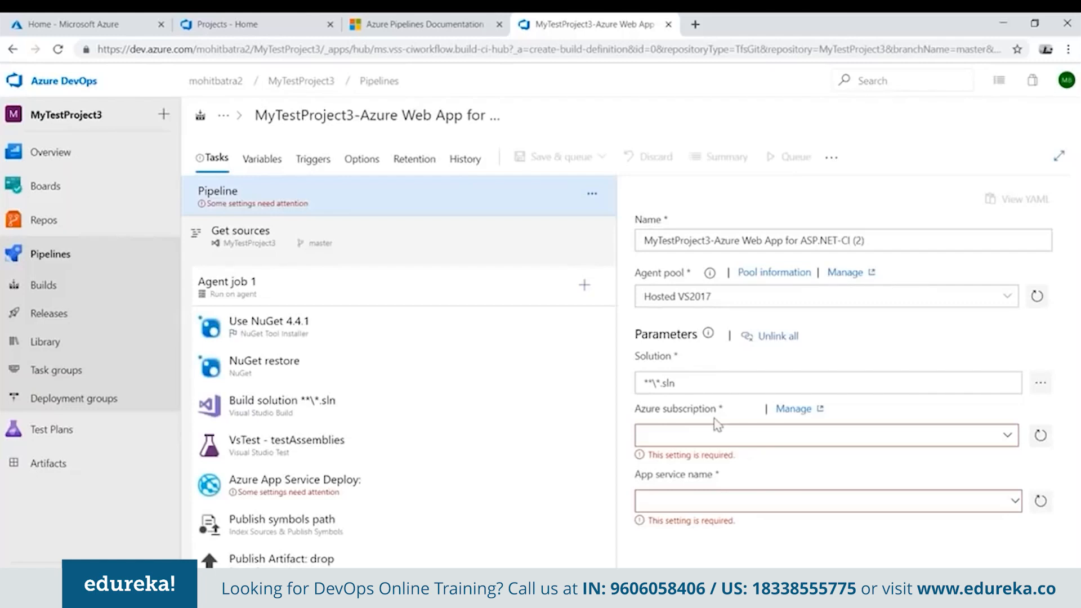
Set the pipeline's Solution parameter to WebApplication3/WebApplication3.sln from the MyTestProject3 repository.
{"action": "left_click", "coordinate": [695, 380]}
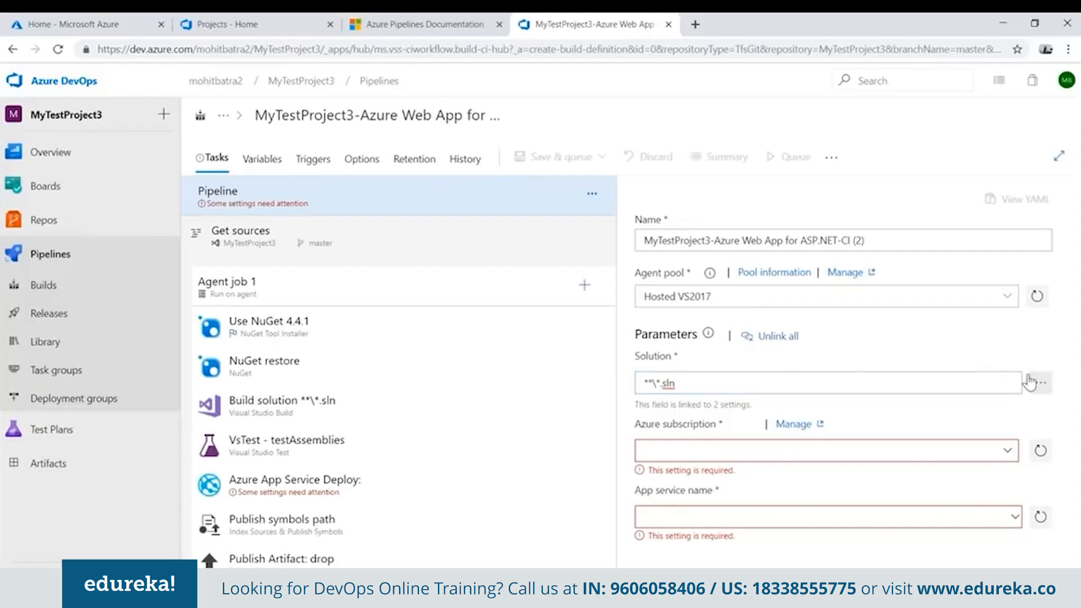
{"action": "left_click", "coordinate": [1039, 383]}
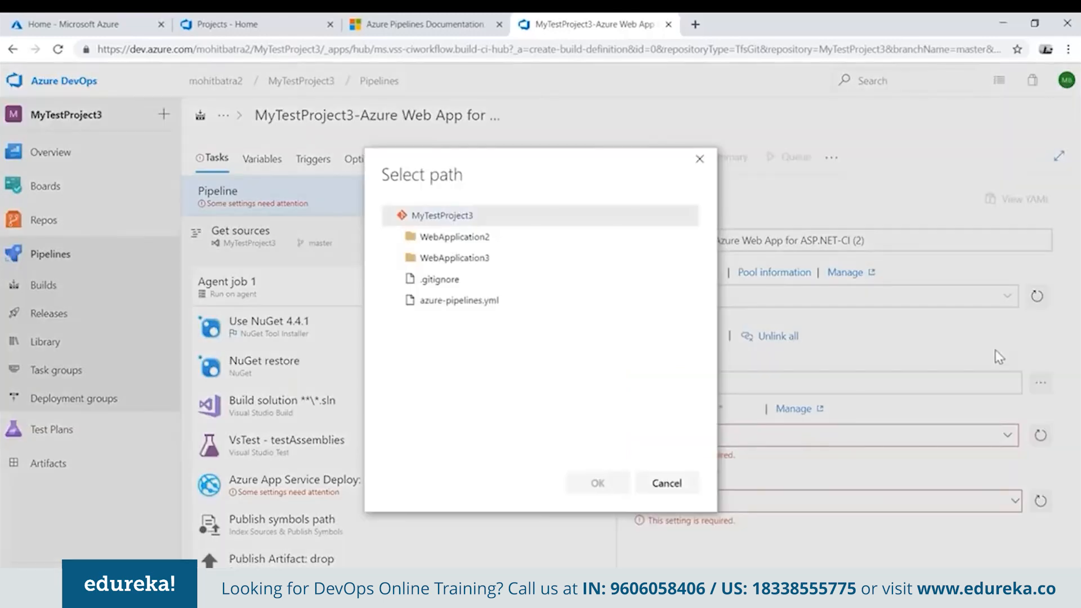
{"action": "left_click", "coordinate": [442, 257]}
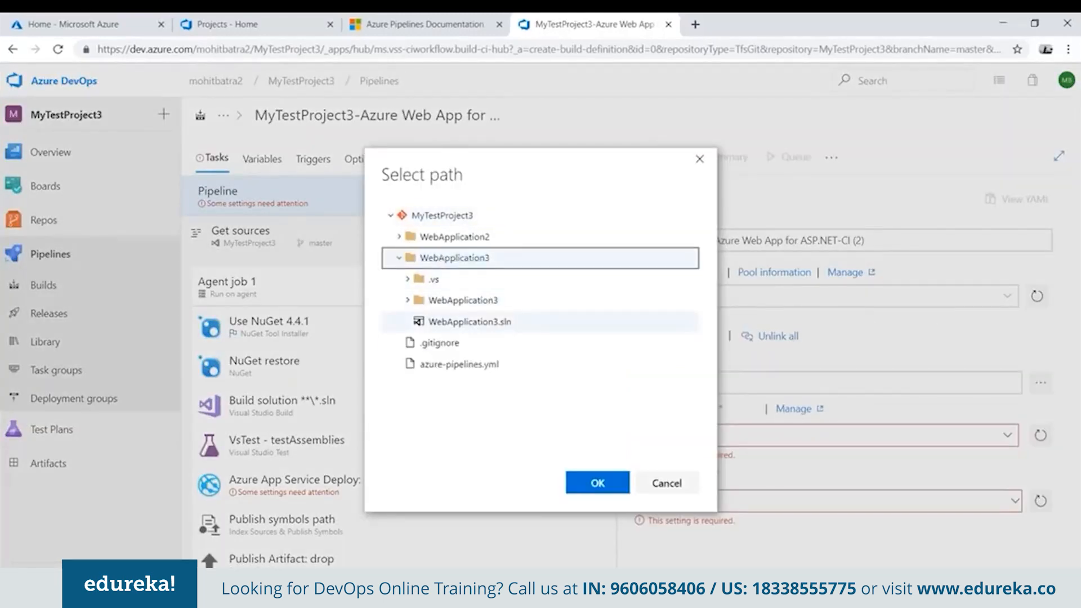
{"action": "left_click", "coordinate": [470, 322]}
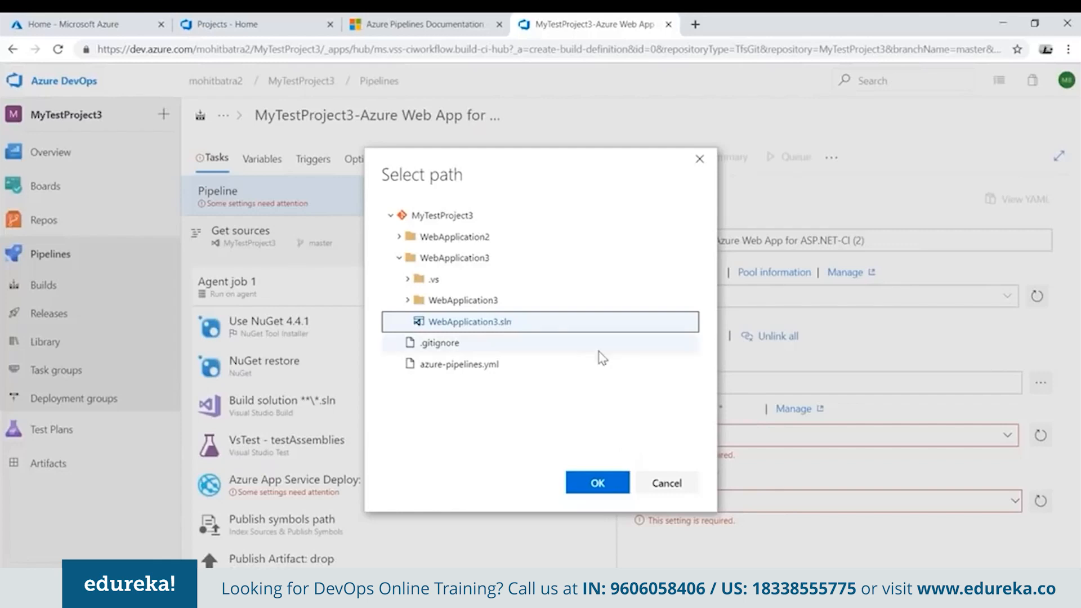
{"action": "left_click", "coordinate": [586, 484]}
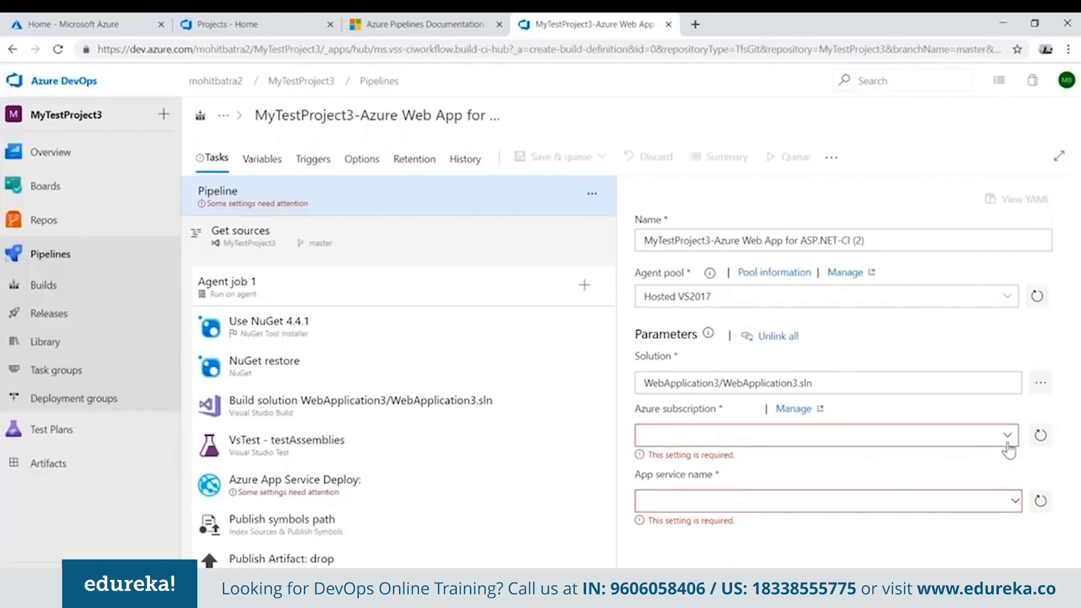
Set the pipeline's Azure subscription to the paid subscription's existing service connection and its app service name to MyTestAppService.
{"action": "left_click", "coordinate": [1010, 438]}
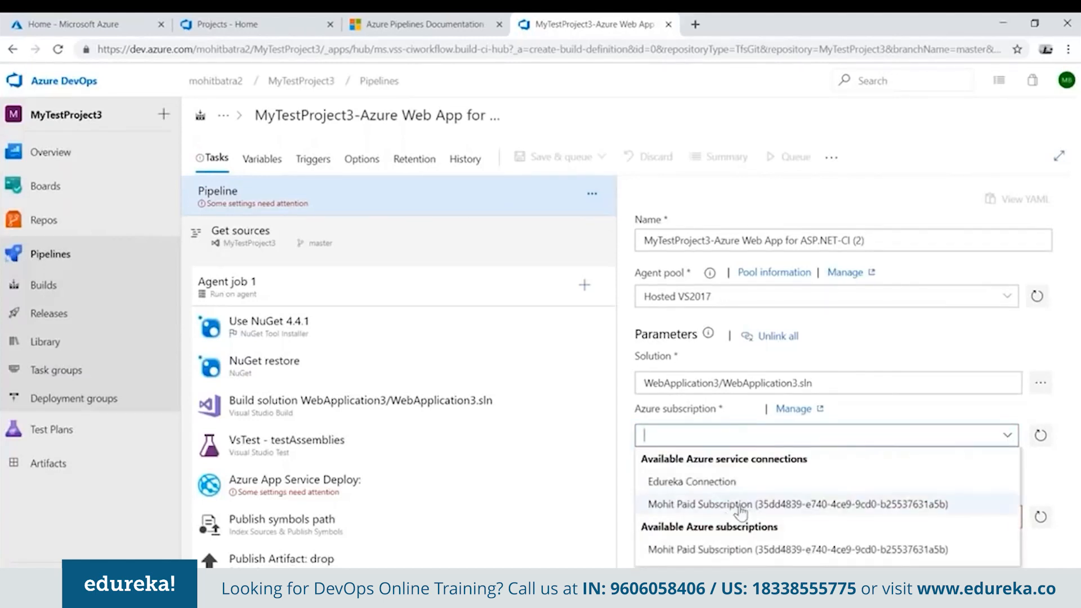
{"action": "left_click", "coordinate": [739, 507]}
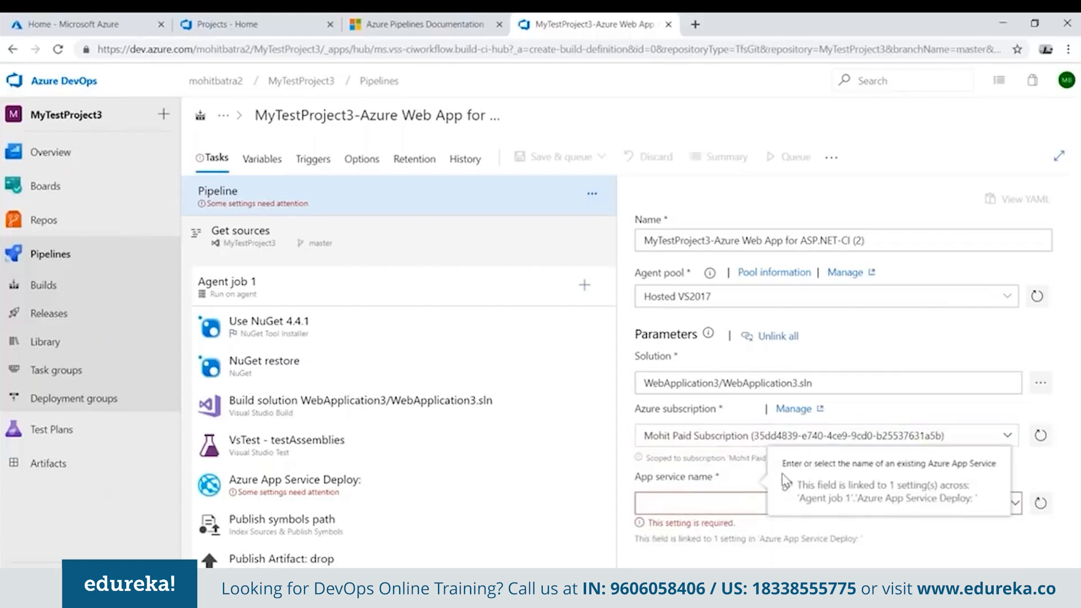
{"action": "left_click", "coordinate": [727, 503]}
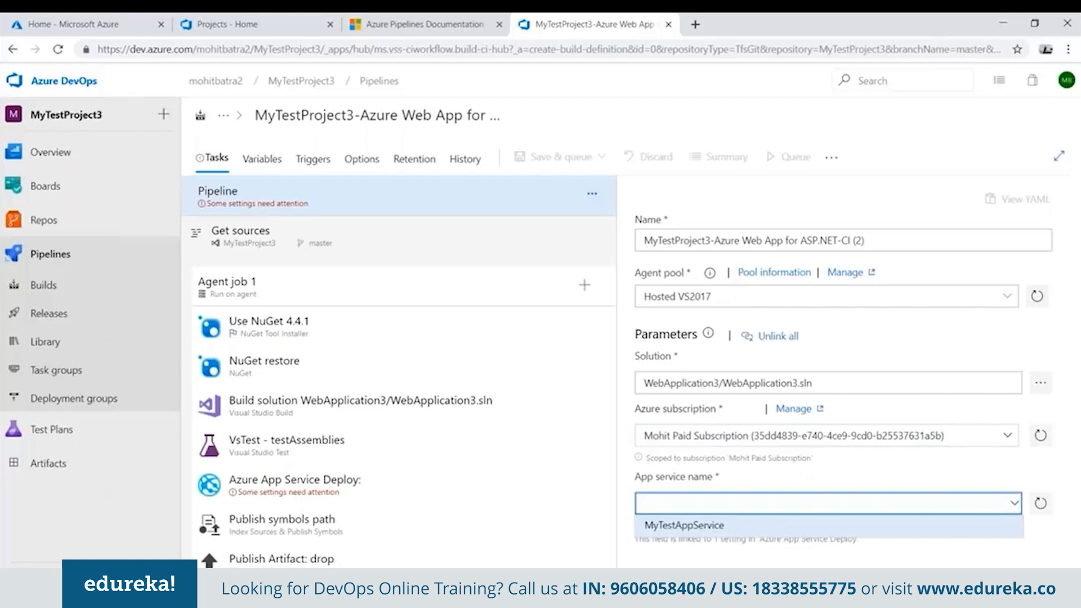
{"action": "left_click", "coordinate": [731, 525]}
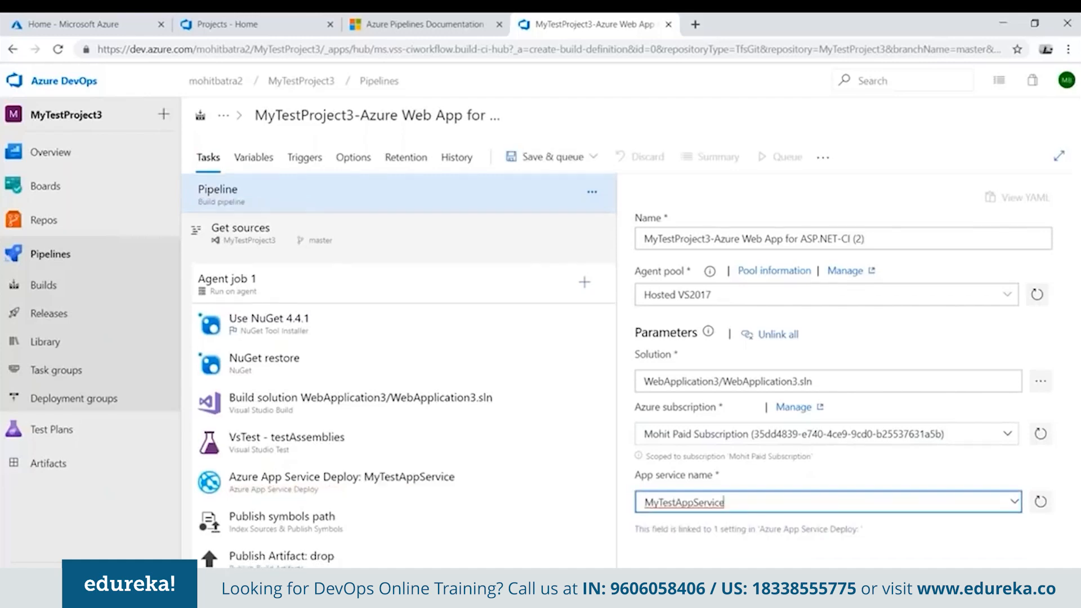
Review the settings of the Azure App Service Deploy task for MyTestAppService.
{"action": "left_click", "coordinate": [305, 485]}
{"action": "scroll", "coordinate": [784, 476], "scroll_direction": "down", "scroll_amount": 3}
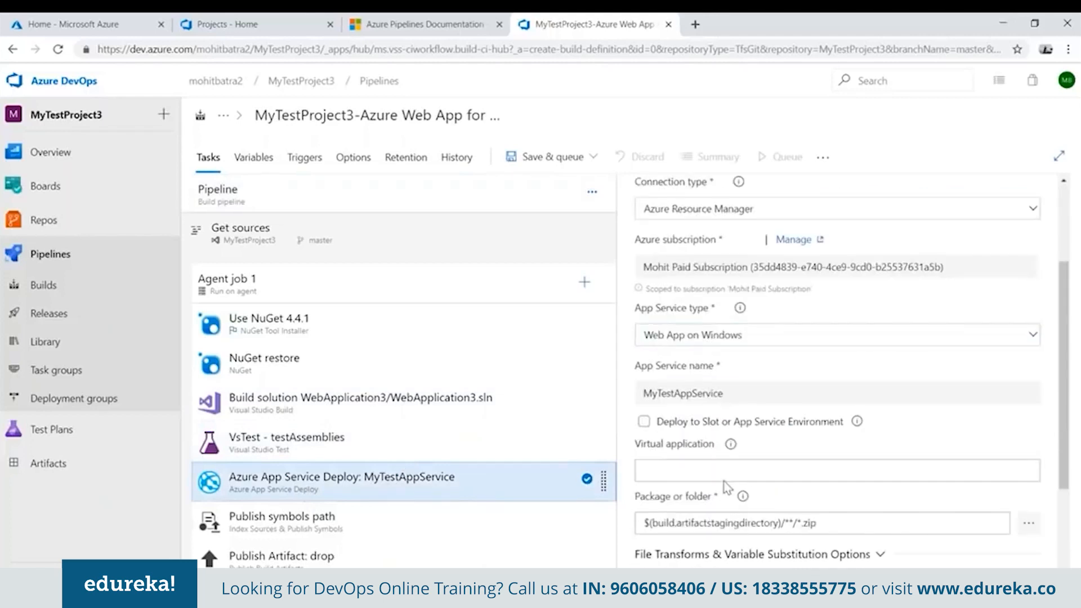
{"action": "scroll", "coordinate": [746, 423], "scroll_direction": "up", "scroll_amount": 3}
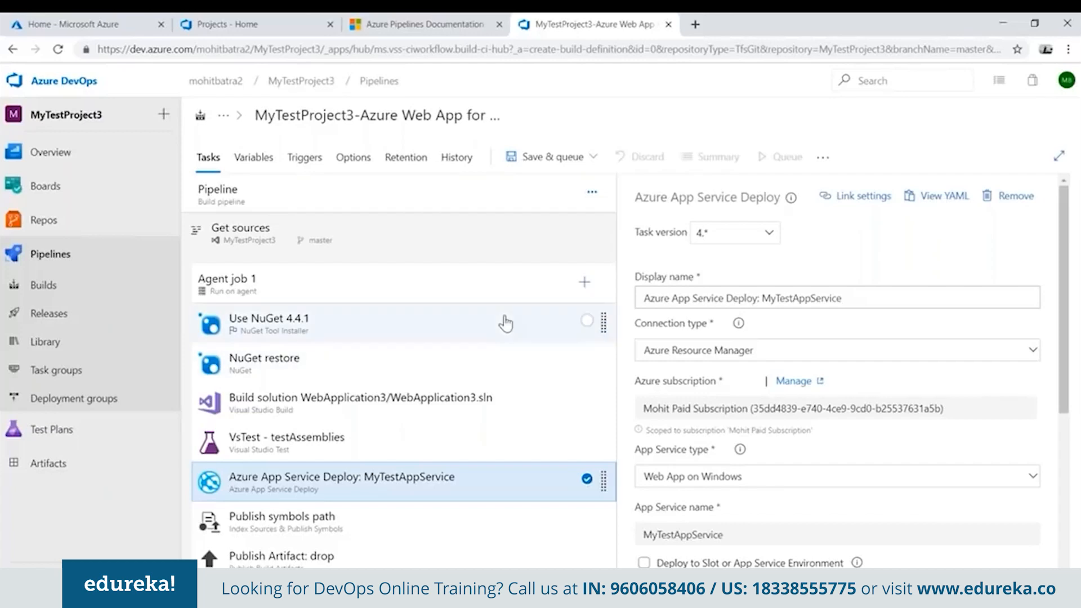
Save and queue the build pipeline on the Hosted VS2017 agent pool for the master branch, and open the queued build.
{"action": "left_click", "coordinate": [570, 160]}
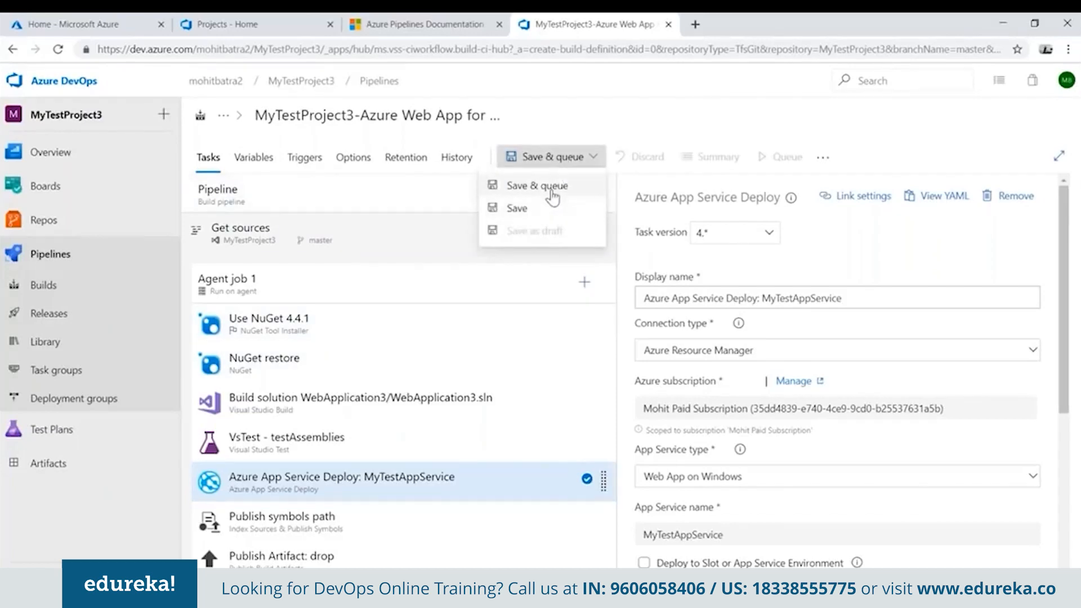
{"action": "left_click", "coordinate": [552, 187]}
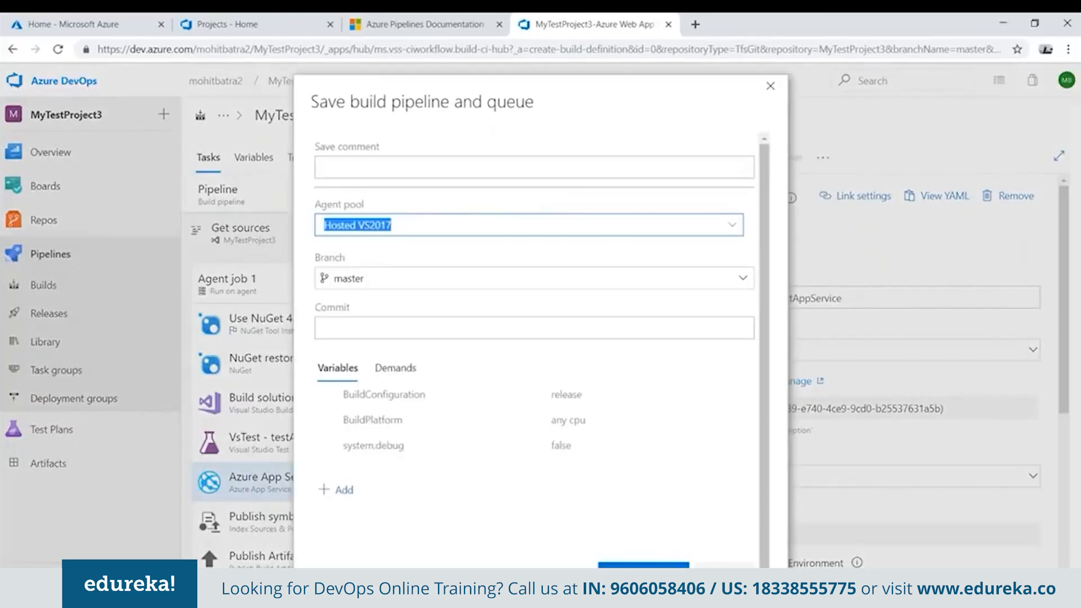
{"action": "left_click", "coordinate": [644, 574]}
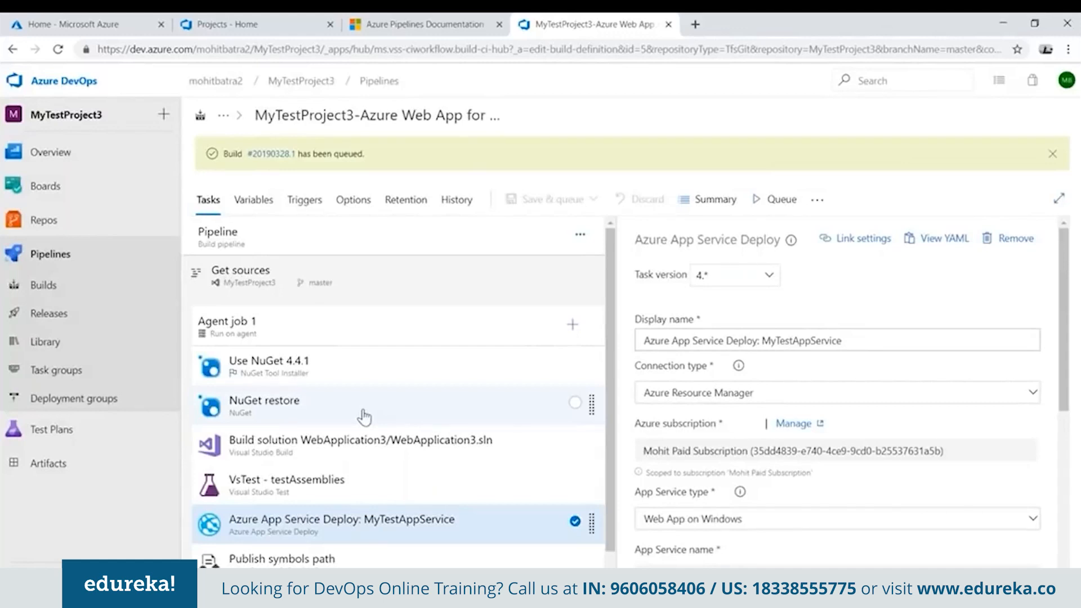
{"action": "left_click", "coordinate": [269, 156]}
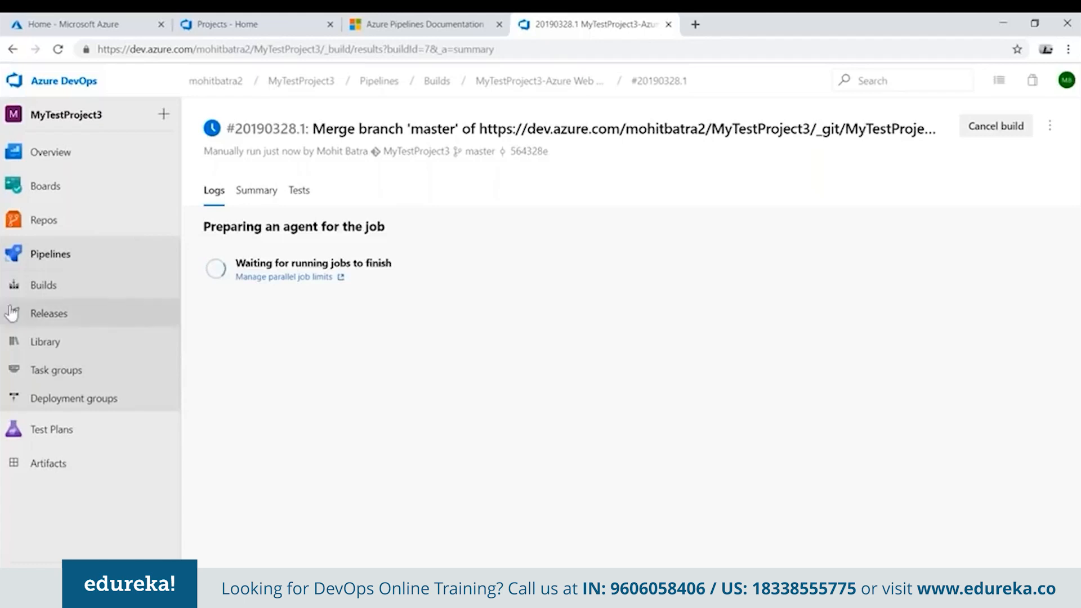
Open the completed 'Set up CI with Azure Pipelines [skip ci]' build and review its task list and Initialize job log.
{"action": "left_click", "coordinate": [82, 290]}
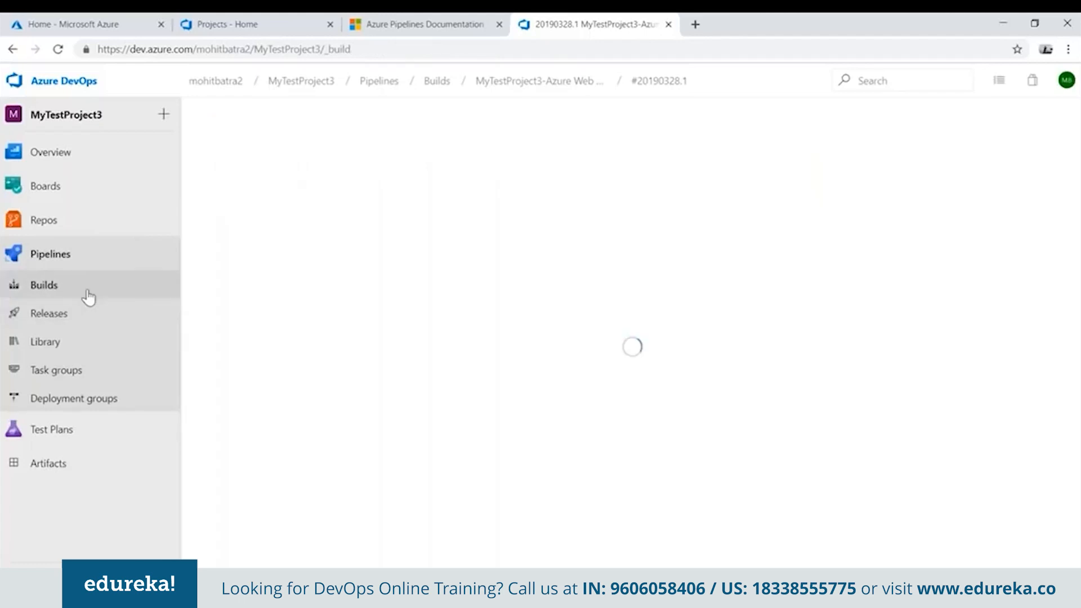
{"action": "left_click", "coordinate": [297, 241]}
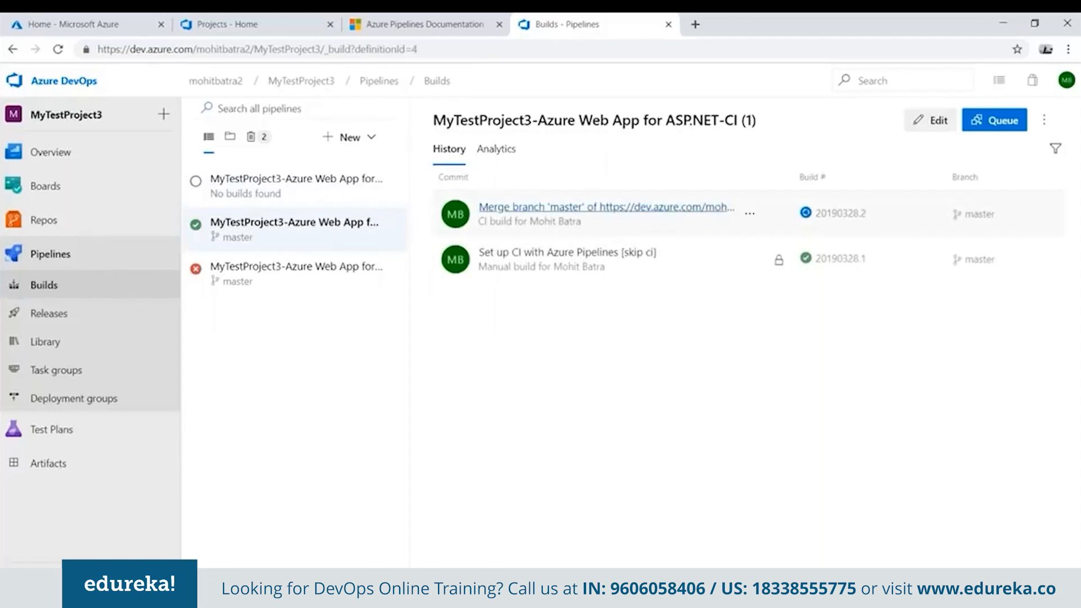
{"action": "left_click", "coordinate": [590, 258]}
{"action": "scroll", "coordinate": [438, 325], "scroll_direction": "down", "scroll_amount": 1}
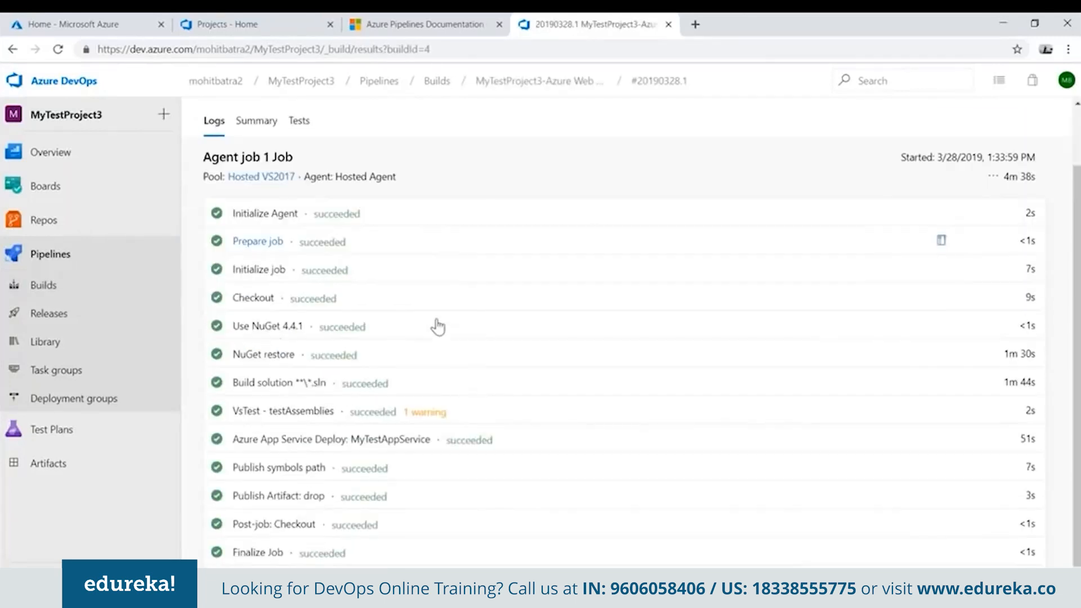
{"action": "scroll", "coordinate": [439, 326], "scroll_direction": "down", "scroll_amount": 1}
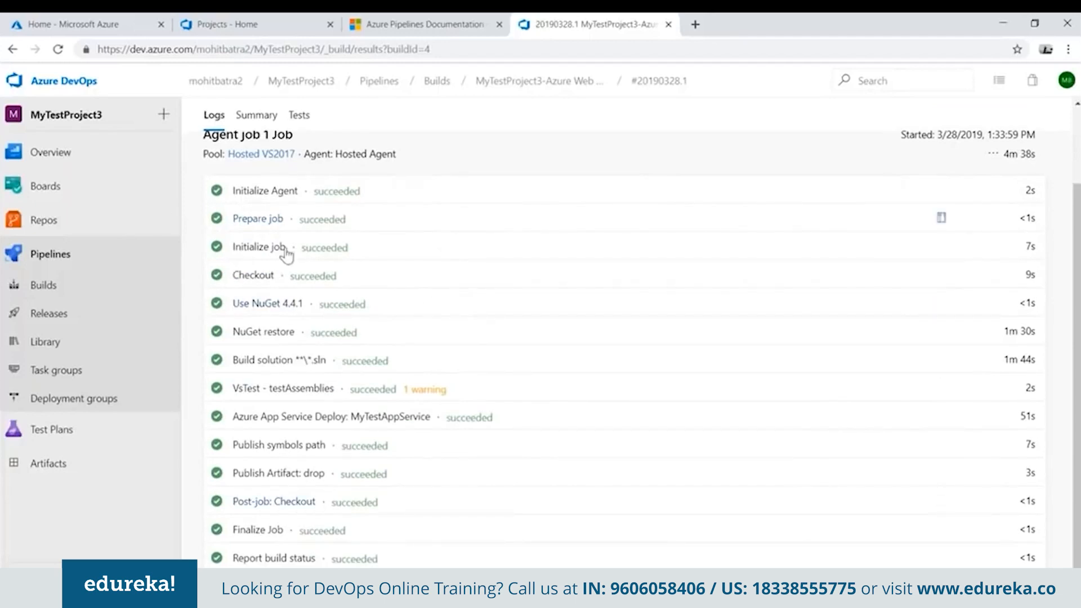
{"action": "left_click", "coordinate": [315, 304]}
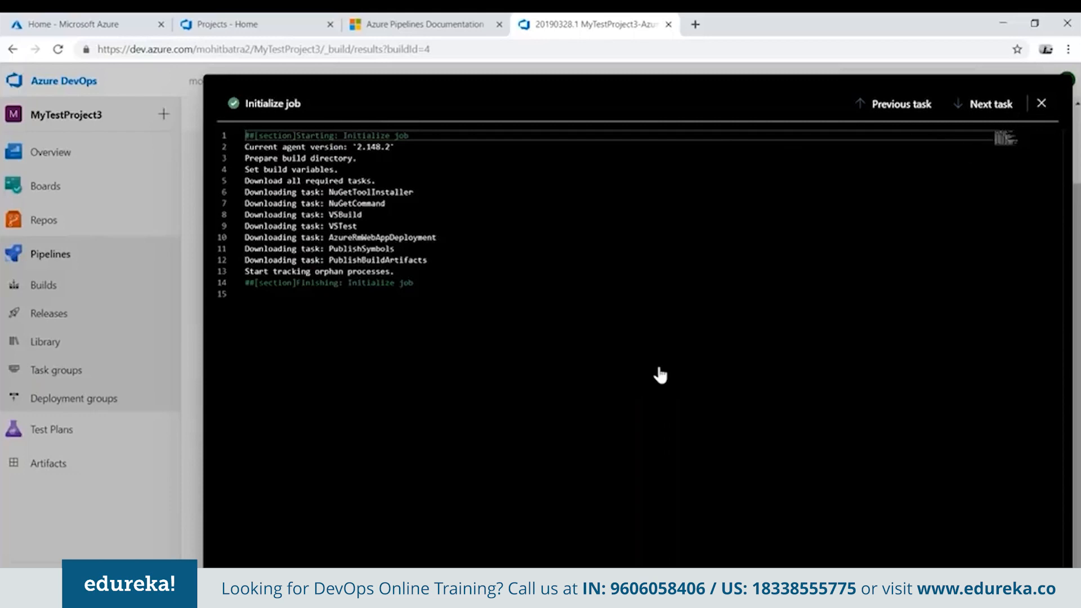
{"action": "key", "text": "Escape"}
Examine the build's Build solution task log, including the solution file and build stages, and check the agent job's total duration.
{"action": "left_click", "coordinate": [288, 367]}
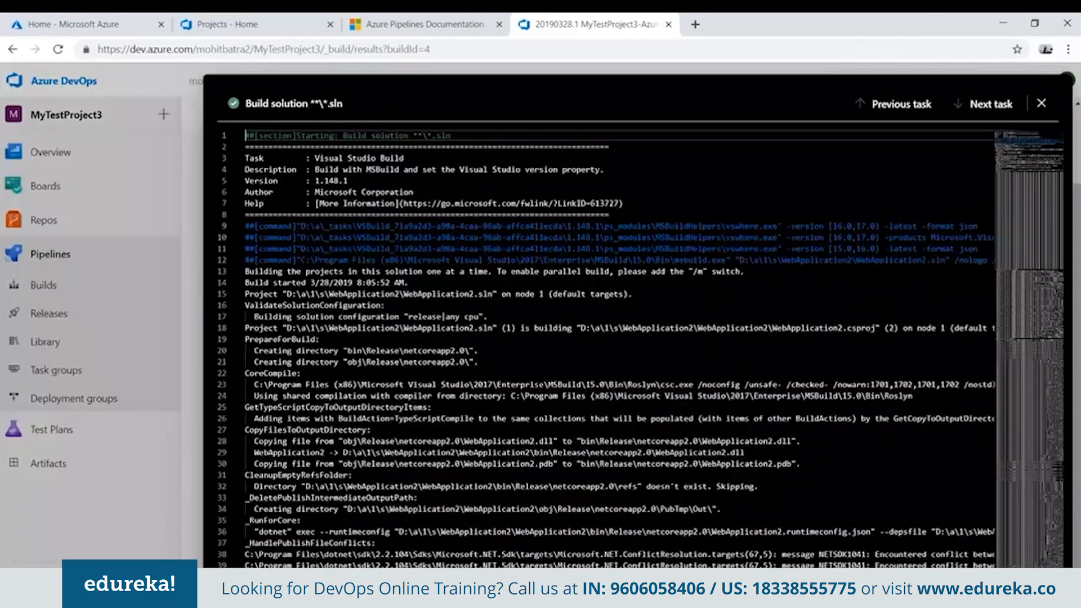
{"action": "left_click", "coordinate": [399, 328]}
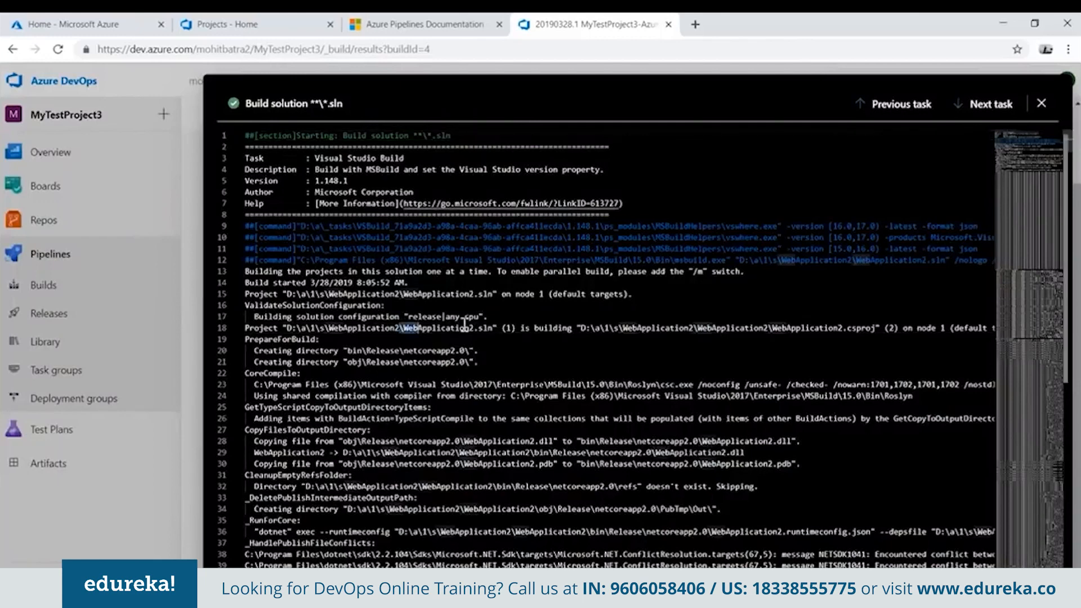
{"action": "left_click_drag", "start_coordinate": [401, 328], "coordinate": [493, 327]}
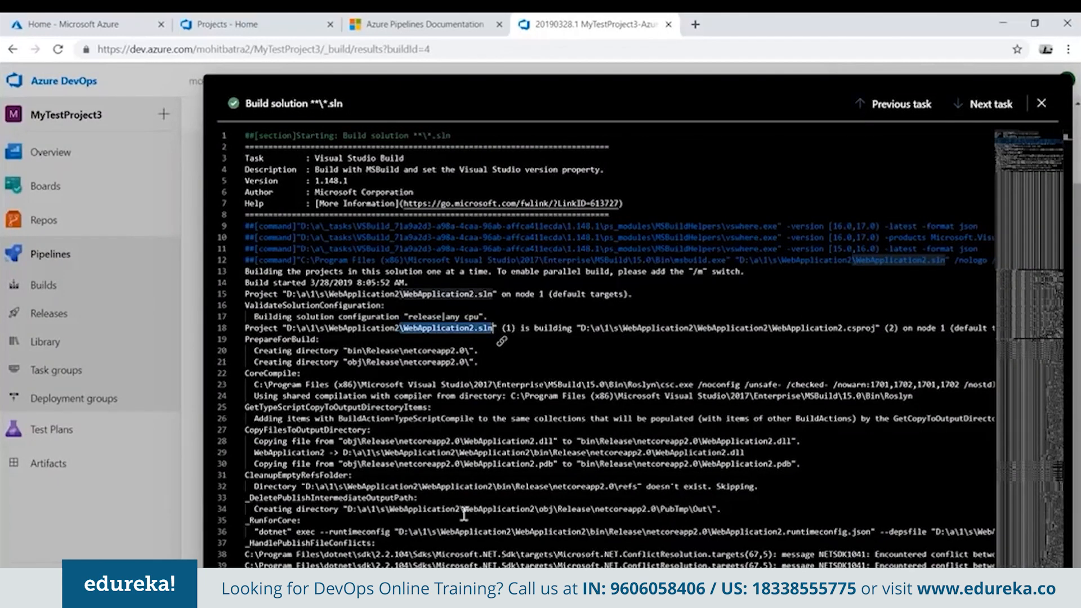
{"action": "scroll", "coordinate": [463, 512], "scroll_direction": "down", "scroll_amount": 2}
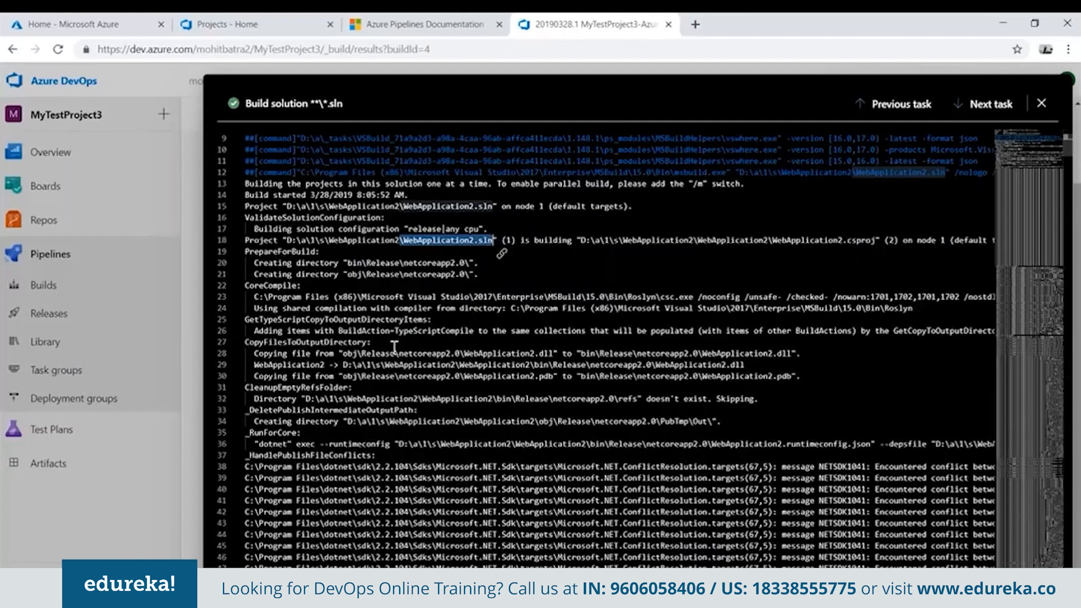
{"action": "left_click_drag", "start_coordinate": [394, 348], "coordinate": [272, 343]}
{"action": "left_click_drag", "start_coordinate": [260, 388], "coordinate": [352, 389]}
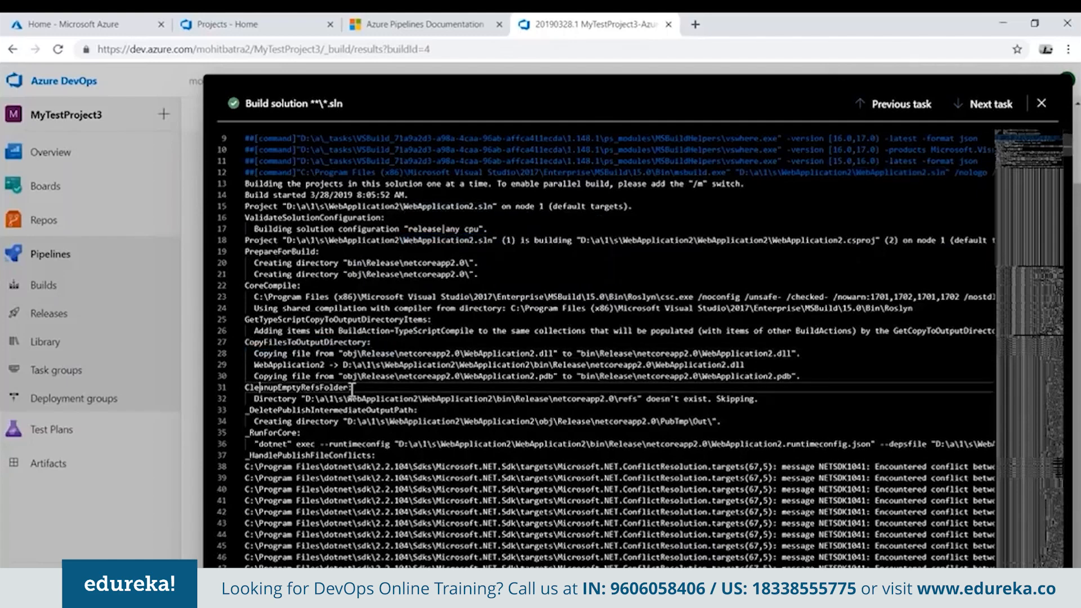
{"action": "scroll", "coordinate": [316, 430], "scroll_direction": "down", "scroll_amount": 2}
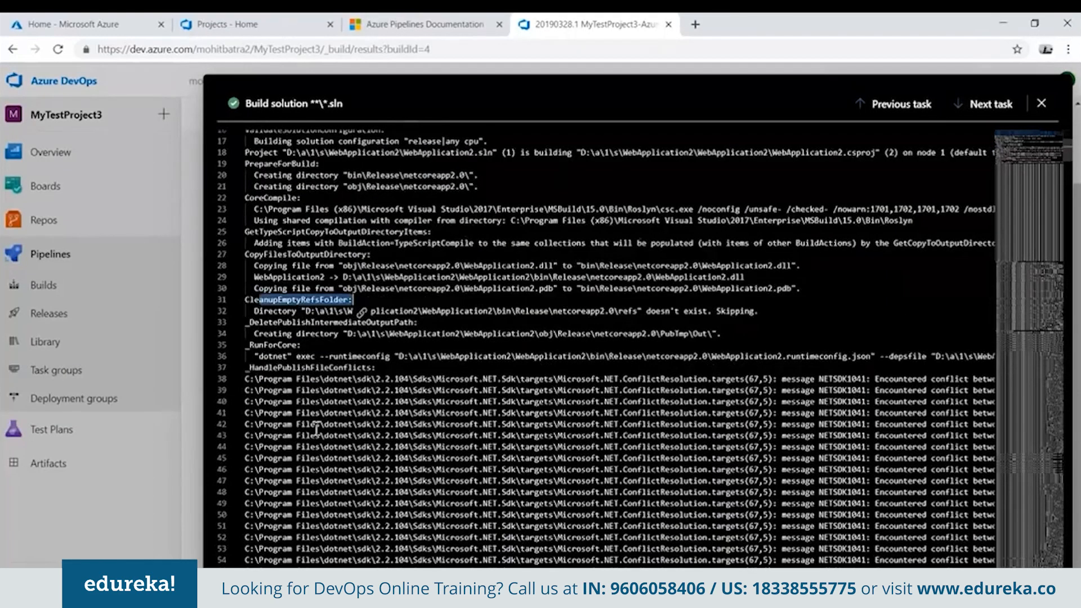
{"action": "scroll", "coordinate": [316, 430], "scroll_direction": "down", "scroll_amount": 3}
{"action": "left_click", "coordinate": [363, 420]}
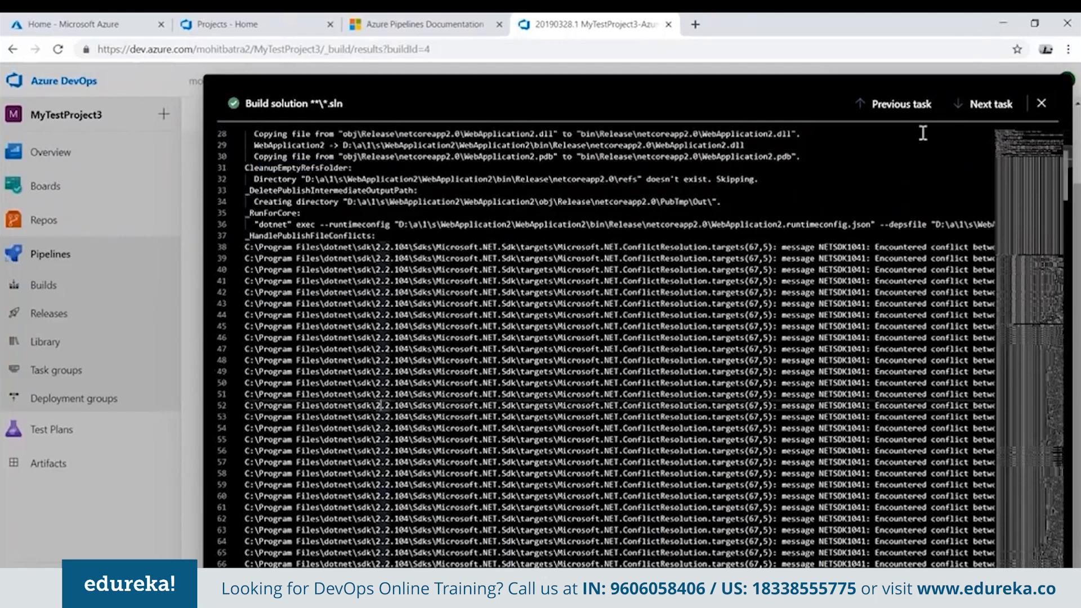
{"action": "left_click", "coordinate": [1041, 103]}
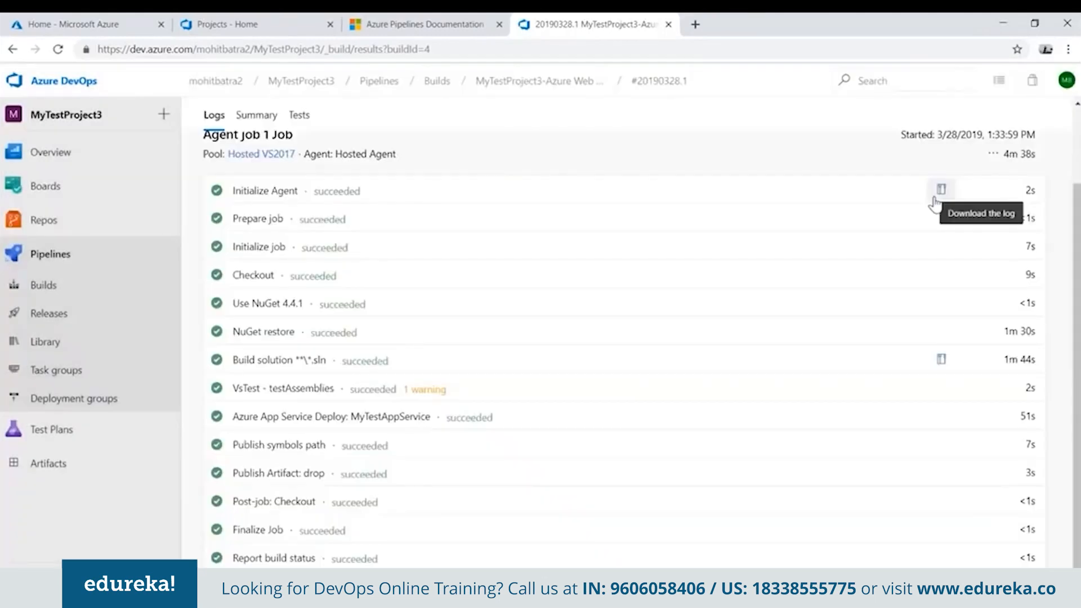
{"action": "left_click_drag", "start_coordinate": [1043, 152], "coordinate": [1001, 161]}
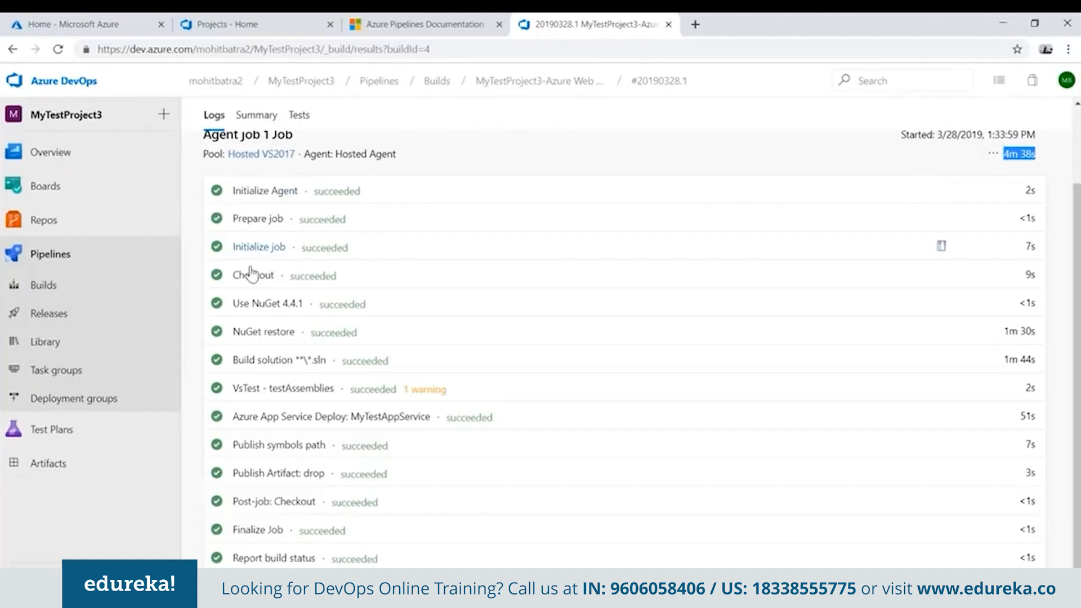
Create a release from build 20190328.1 with the MyTestProject3-Azure Web App for ASP.NET-CI (1) - CD pipeline and open it.
{"action": "scroll", "coordinate": [252, 274], "scroll_direction": "up", "scroll_amount": 3}
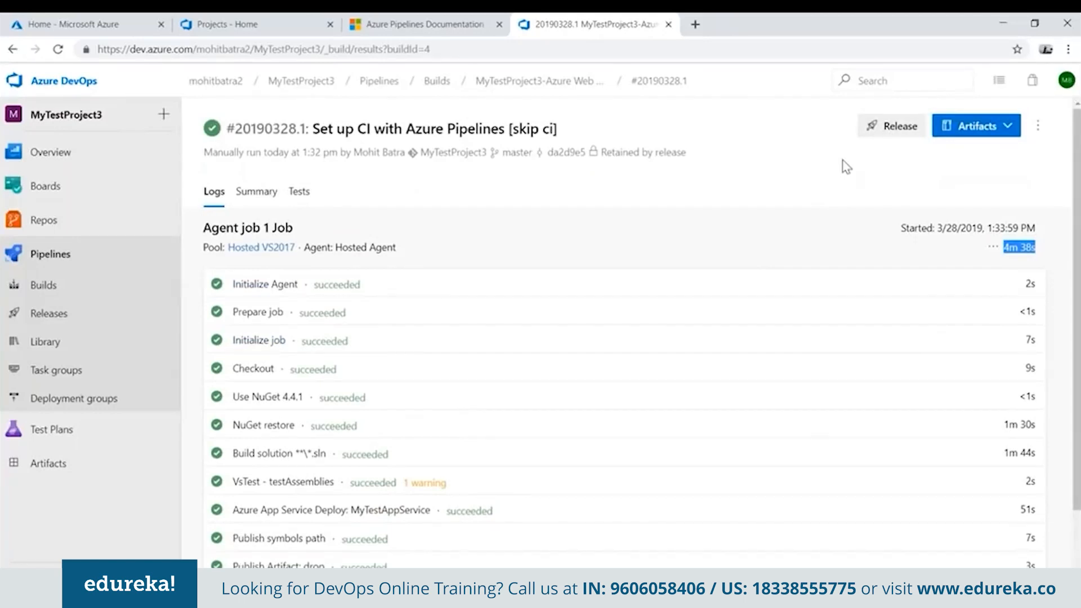
{"action": "left_click", "coordinate": [889, 127]}
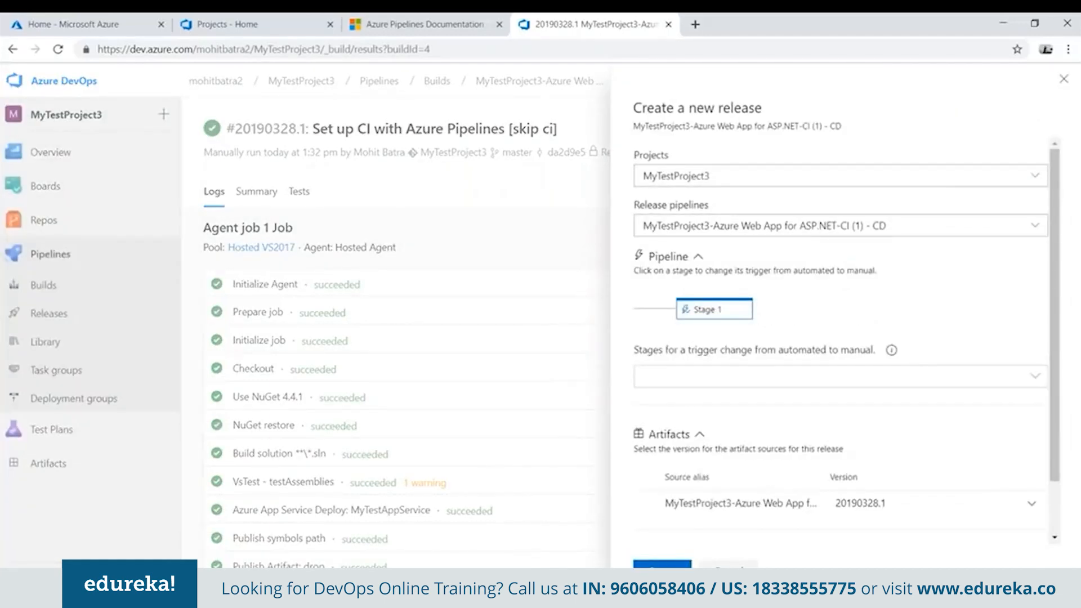
{"action": "left_click", "coordinate": [662, 564]}
{"action": "left_click", "coordinate": [262, 111]}
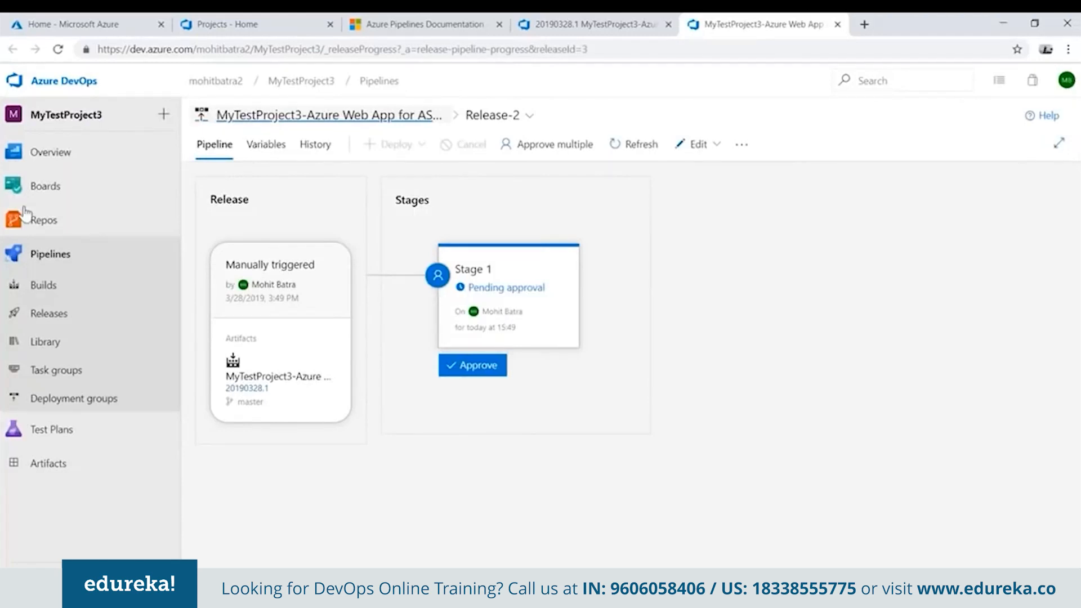
Start a new release pipeline in MyTestProject3.
{"action": "left_click", "coordinate": [49, 313]}
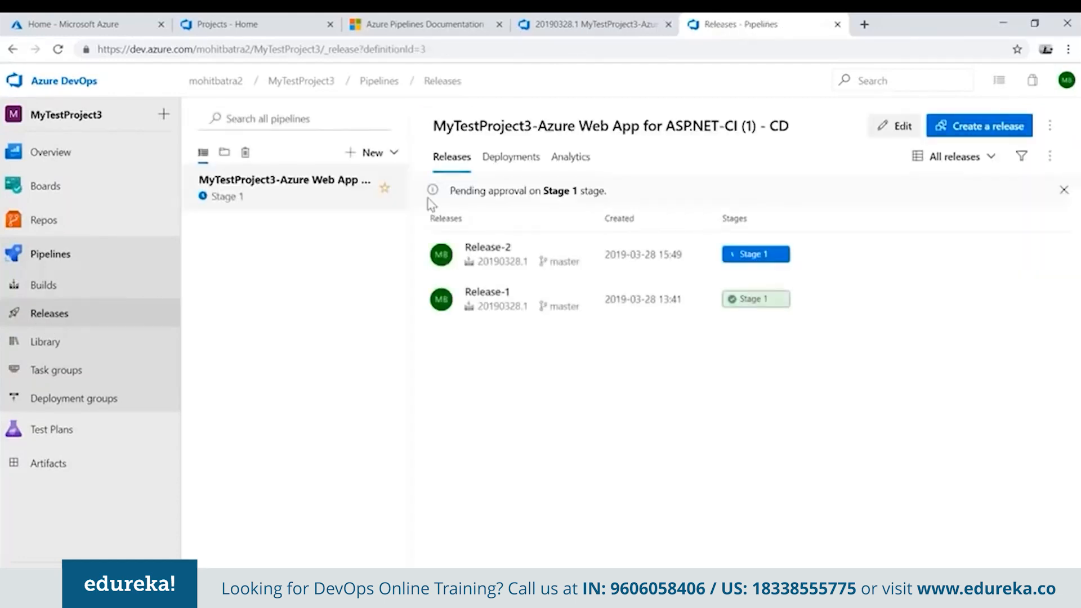
{"action": "left_click", "coordinate": [369, 152]}
{"action": "left_click", "coordinate": [365, 189]}
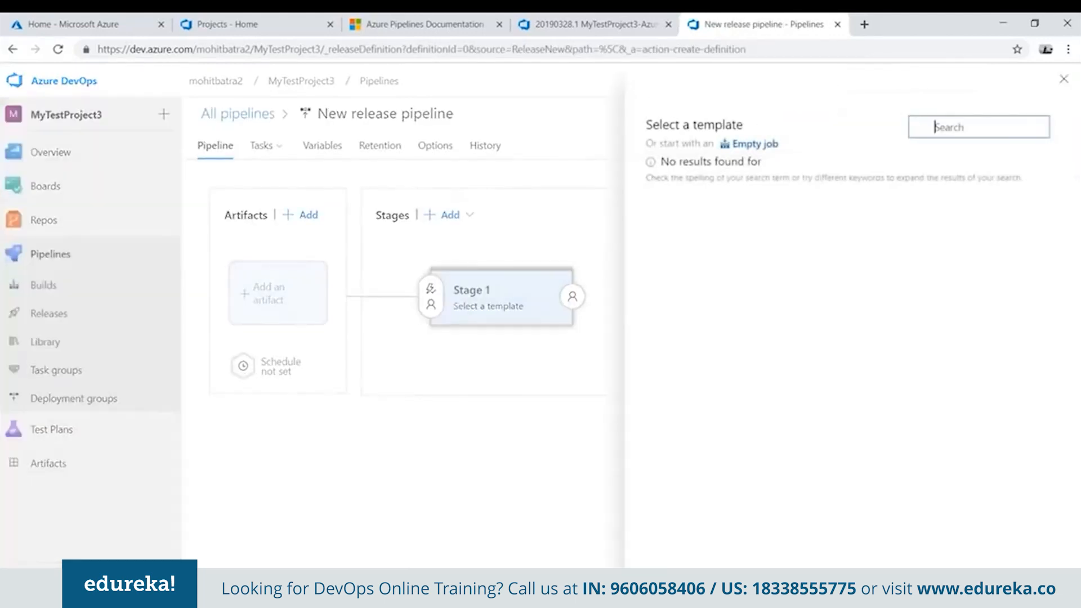
Look through the release templates and apply the Azure App Service deployment template to Stage 1.
{"action": "mouse_move", "coordinate": [810, 230]}
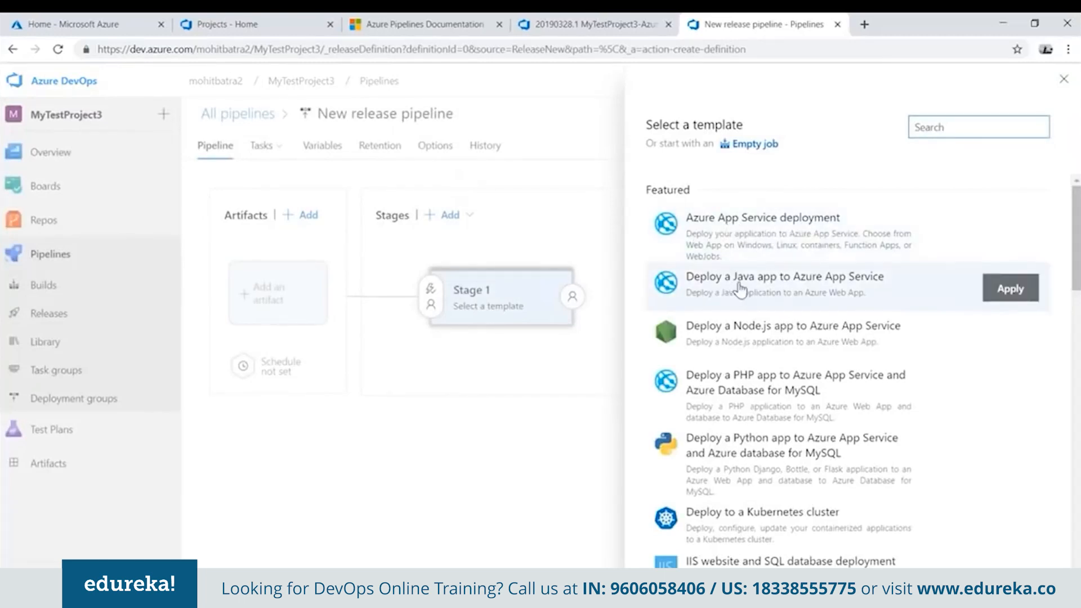
{"action": "scroll", "coordinate": [782, 281], "scroll_direction": "down", "scroll_amount": 1}
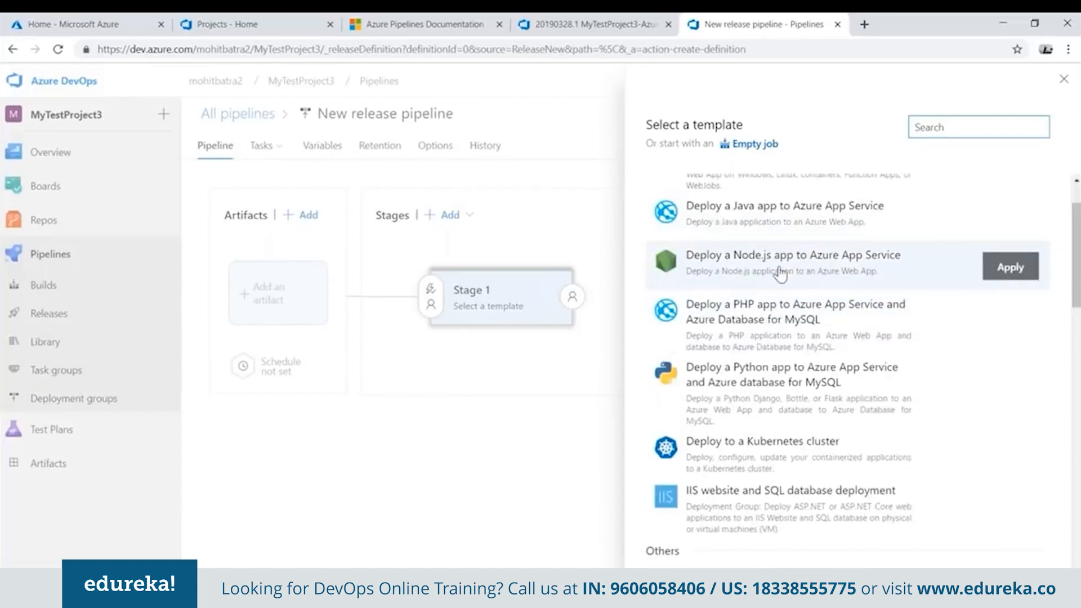
{"action": "scroll", "coordinate": [782, 271], "scroll_direction": "down", "scroll_amount": 1}
{"action": "scroll", "coordinate": [782, 271], "scroll_direction": "down", "scroll_amount": 7}
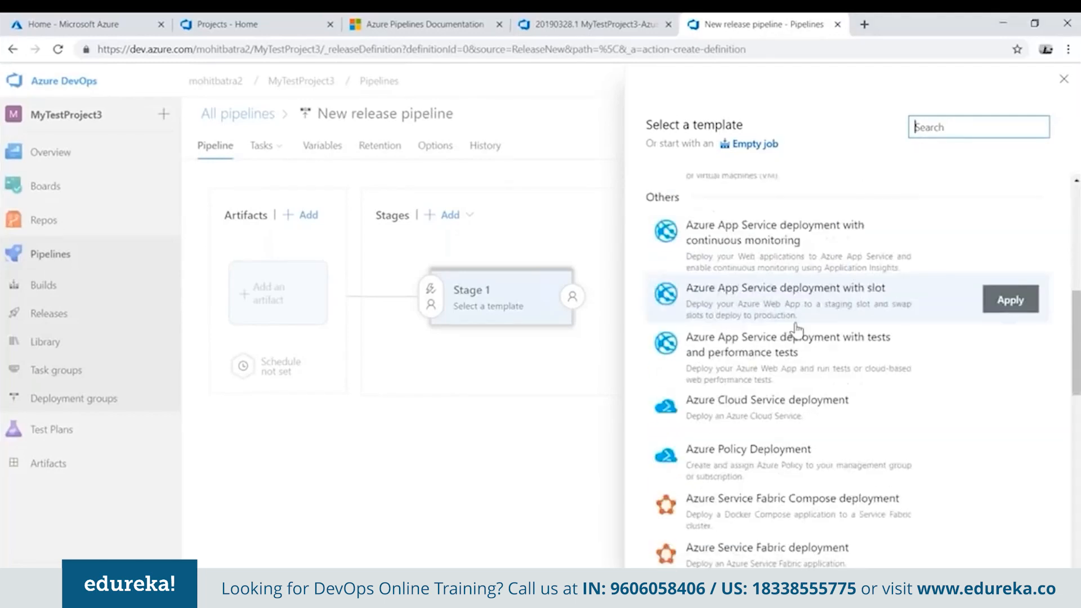
{"action": "scroll", "coordinate": [775, 371], "scroll_direction": "down", "scroll_amount": 3}
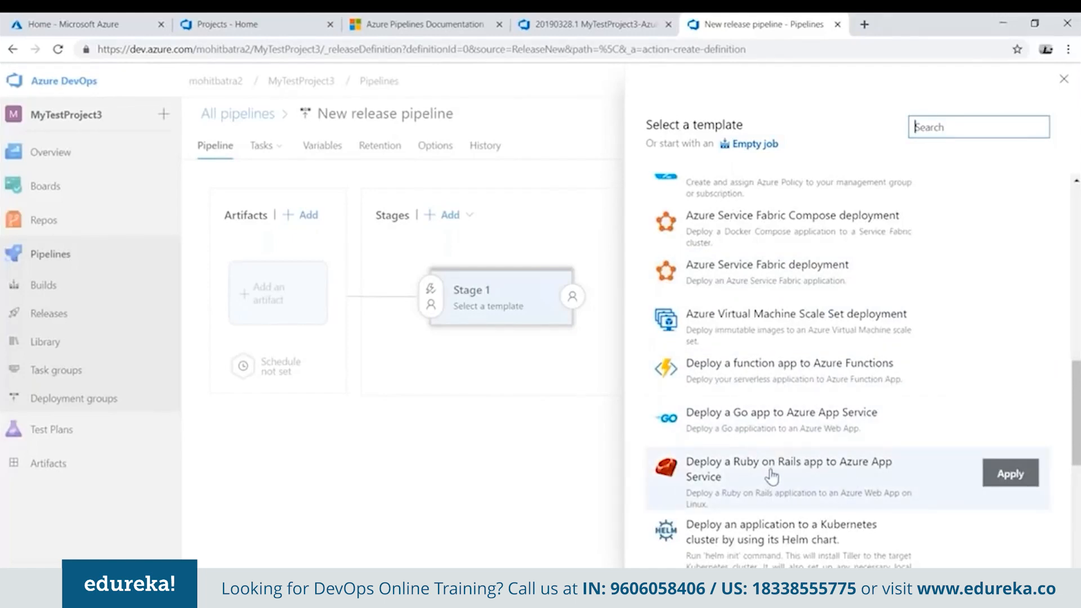
{"action": "scroll", "coordinate": [797, 478], "scroll_direction": "down", "scroll_amount": 7}
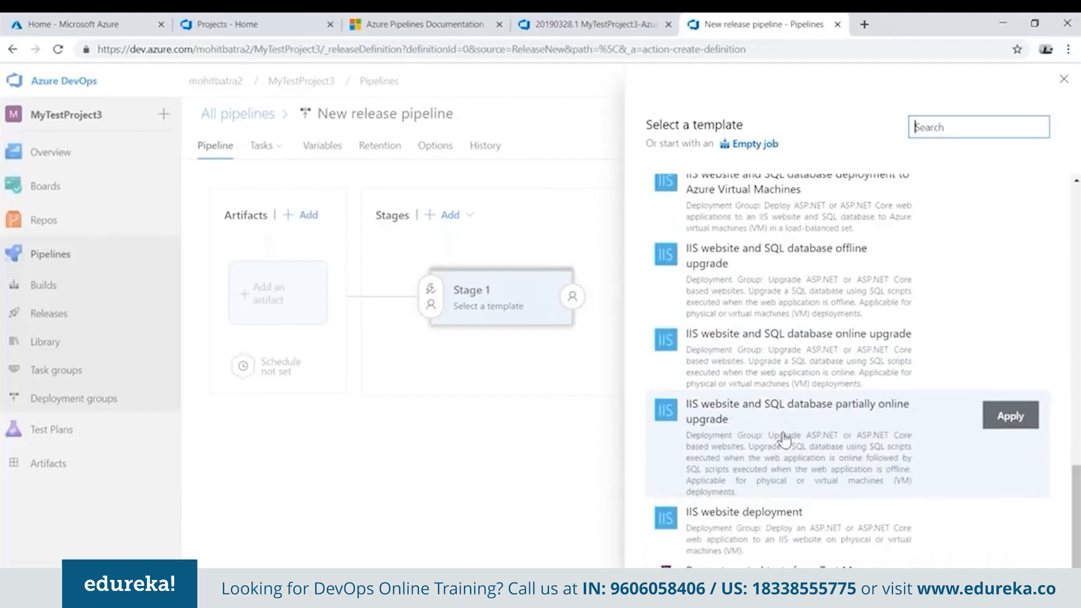
{"action": "scroll", "coordinate": [806, 425], "scroll_direction": "down", "scroll_amount": 1}
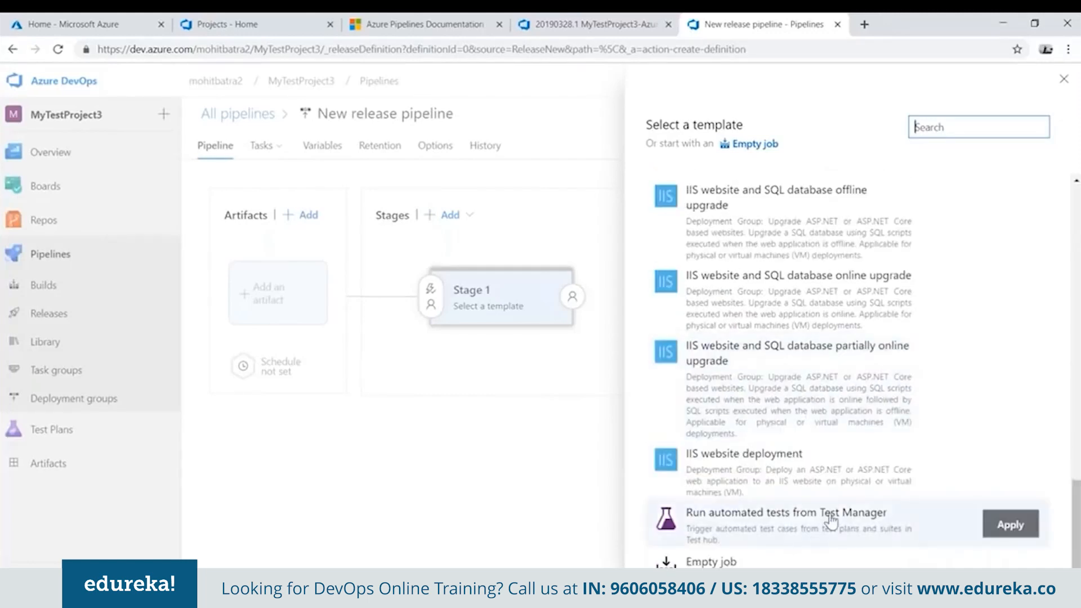
{"action": "scroll", "coordinate": [928, 349], "scroll_direction": "up", "scroll_amount": 1}
{"action": "scroll", "coordinate": [928, 349], "scroll_direction": "up", "scroll_amount": 15}
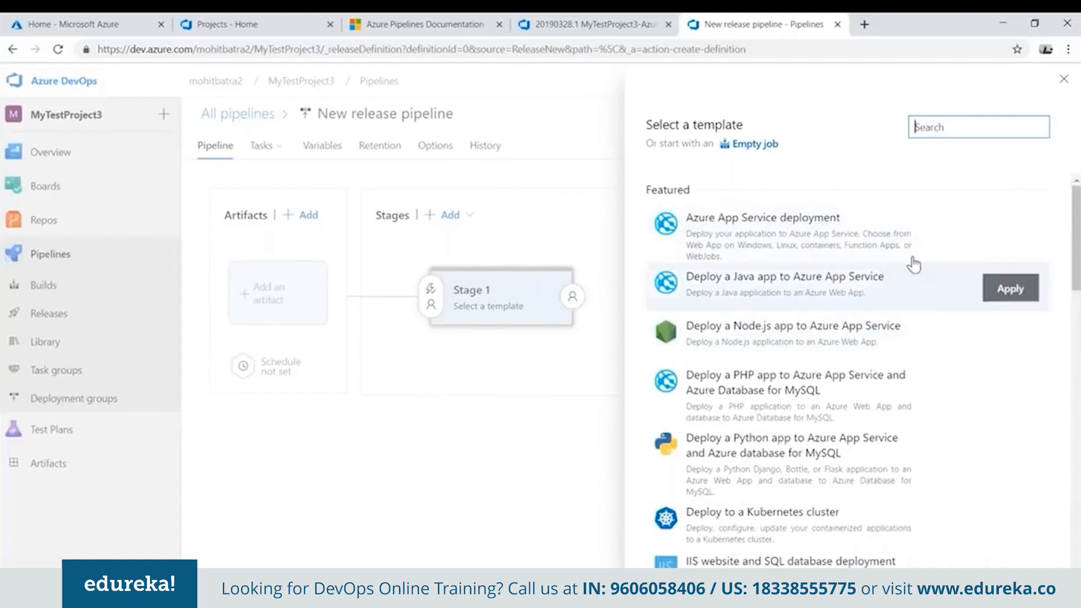
{"action": "left_click", "coordinate": [1020, 235]}
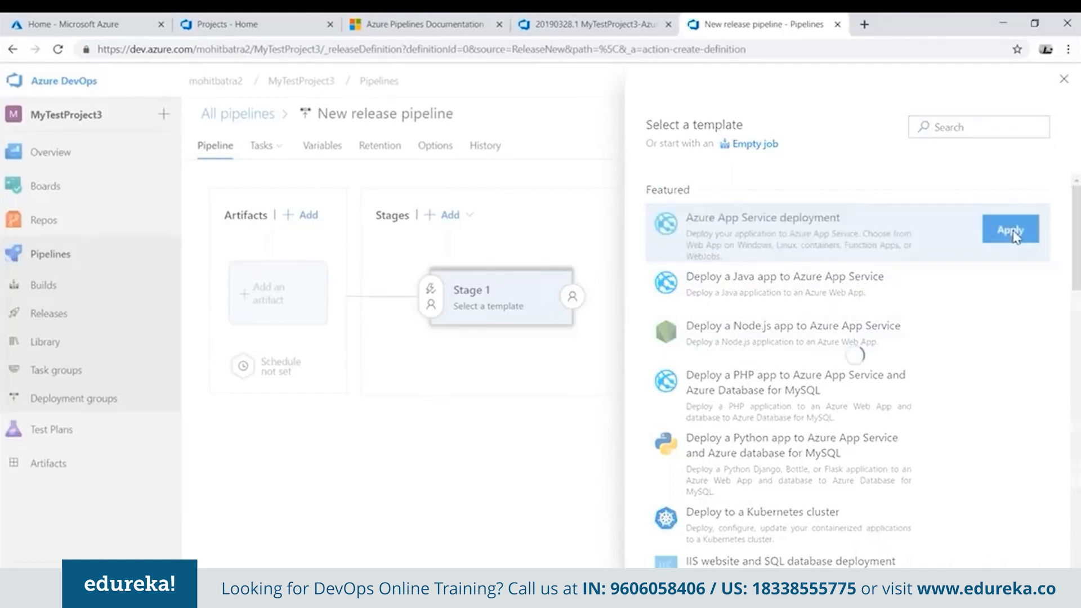
Set Stage 1's Azure subscription to the paid subscription's existing service connection and its app service name to MyTestAppService.
{"action": "left_click", "coordinate": [271, 145]}
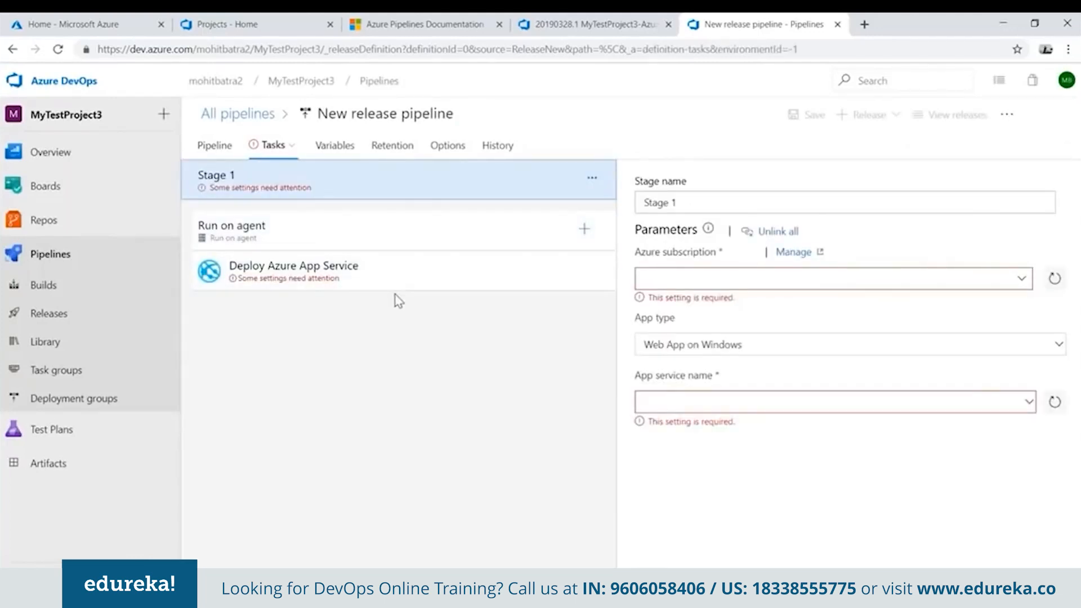
{"action": "left_click", "coordinate": [1022, 279]}
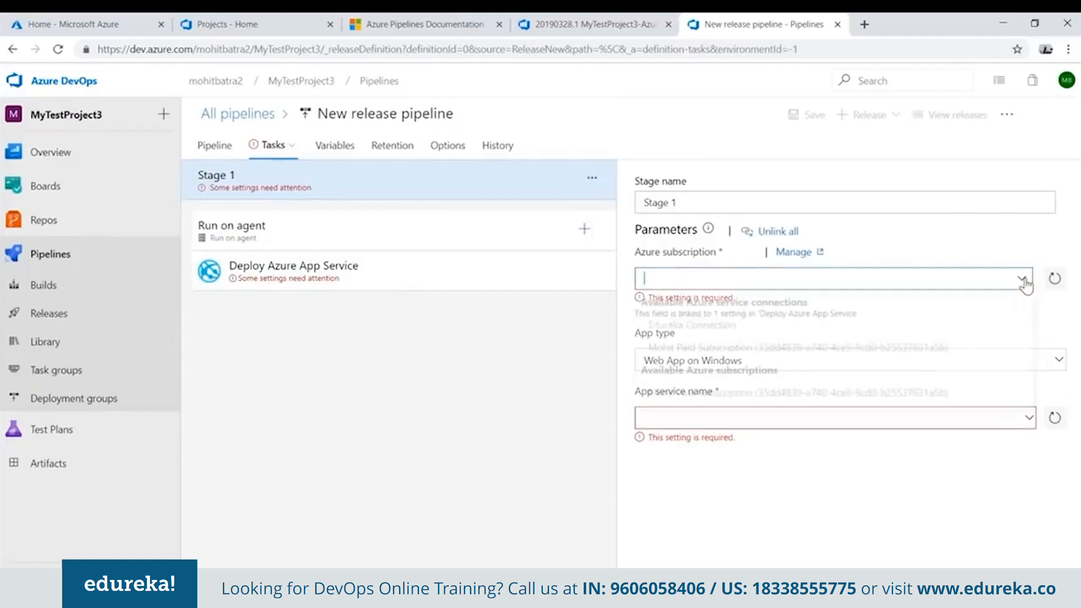
{"action": "left_click", "coordinate": [756, 349]}
{"action": "left_click", "coordinate": [1028, 406]}
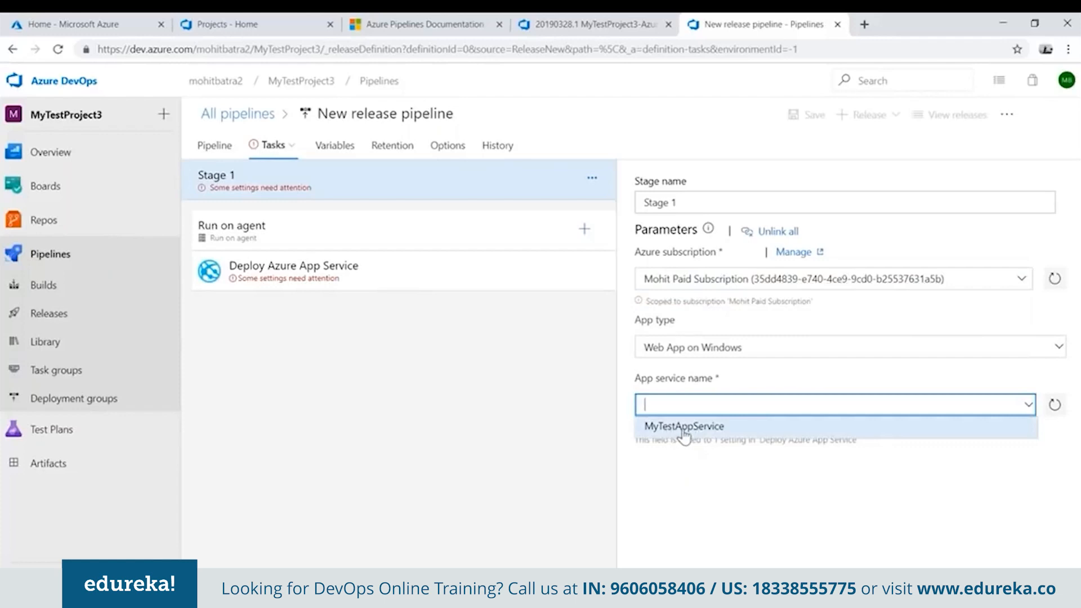
{"action": "left_click", "coordinate": [684, 429]}
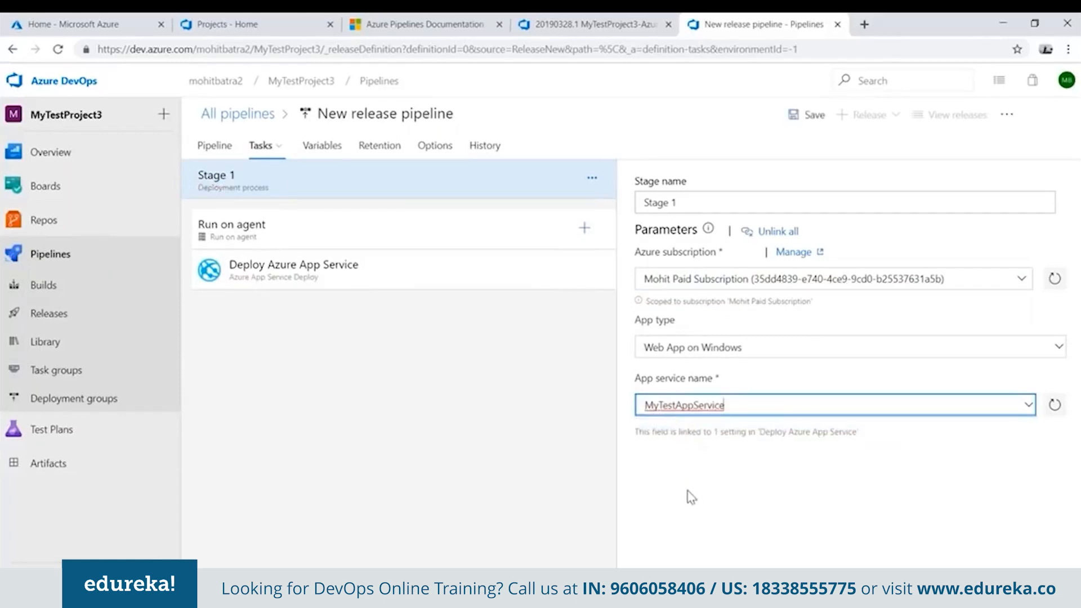
Save the new release pipeline with its Stage 1 deployment settings.
{"action": "left_click", "coordinate": [802, 128]}
{"action": "left_click", "coordinate": [605, 417]}
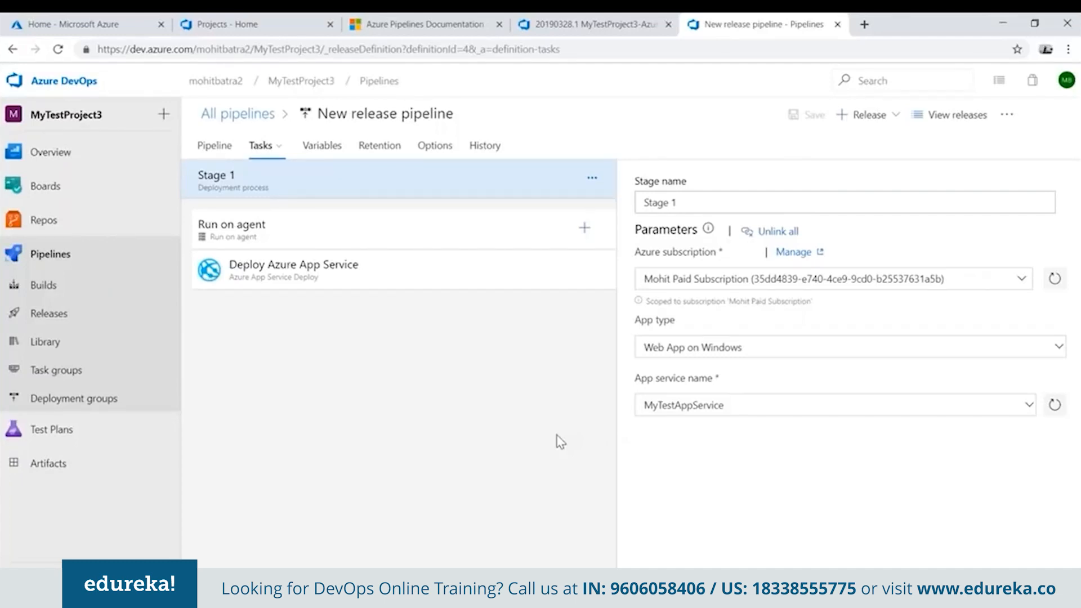
{"action": "left_click", "coordinate": [881, 121]}
{"action": "left_click", "coordinate": [857, 148]}
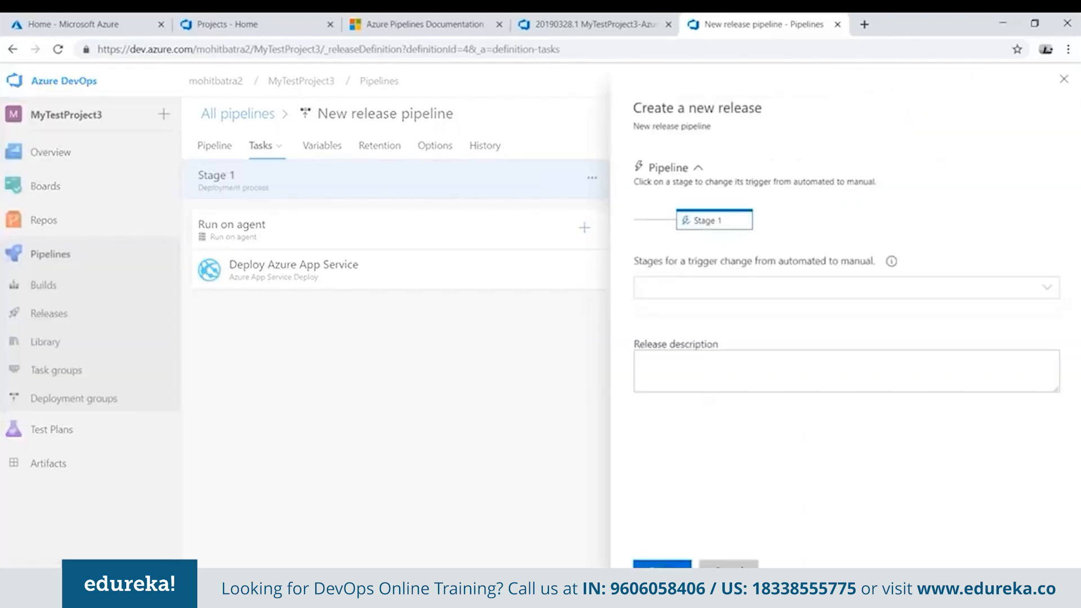
{"action": "left_click", "coordinate": [728, 568]}
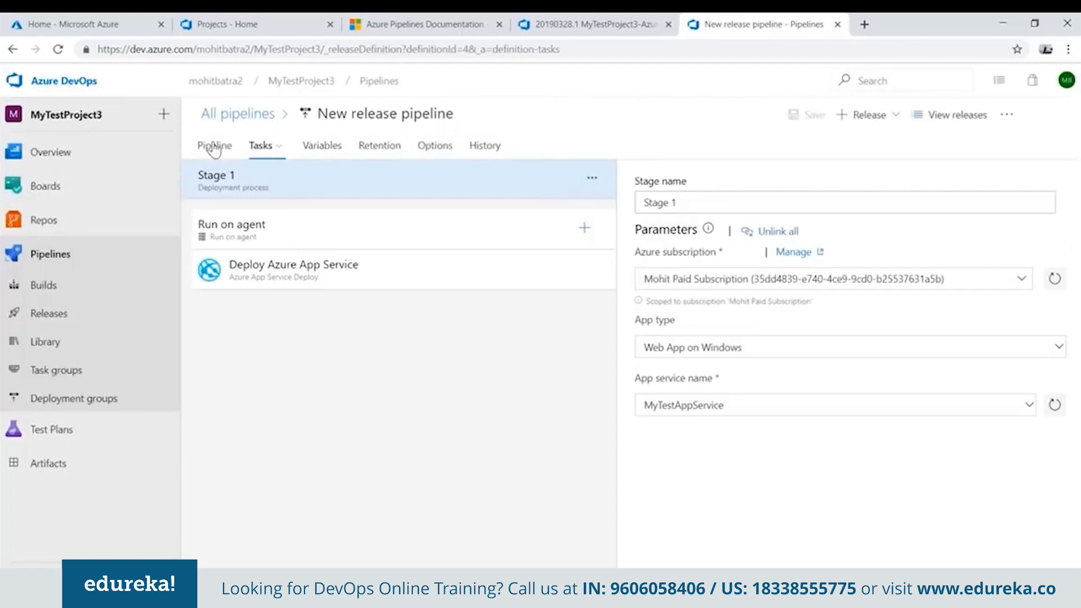
Enable pre-deployment approvals for Stage 1 with the project owner as approver, and save the release pipeline.
{"action": "left_click", "coordinate": [231, 156]}
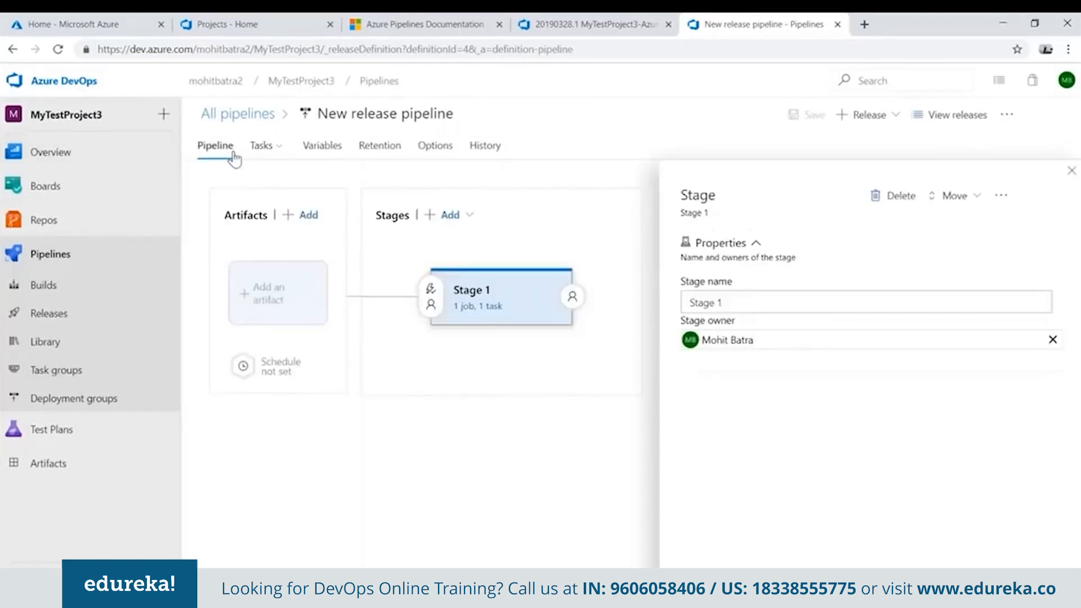
{"action": "left_click", "coordinate": [431, 304]}
{"action": "scroll", "coordinate": [755, 390], "scroll_direction": "down", "scroll_amount": 3}
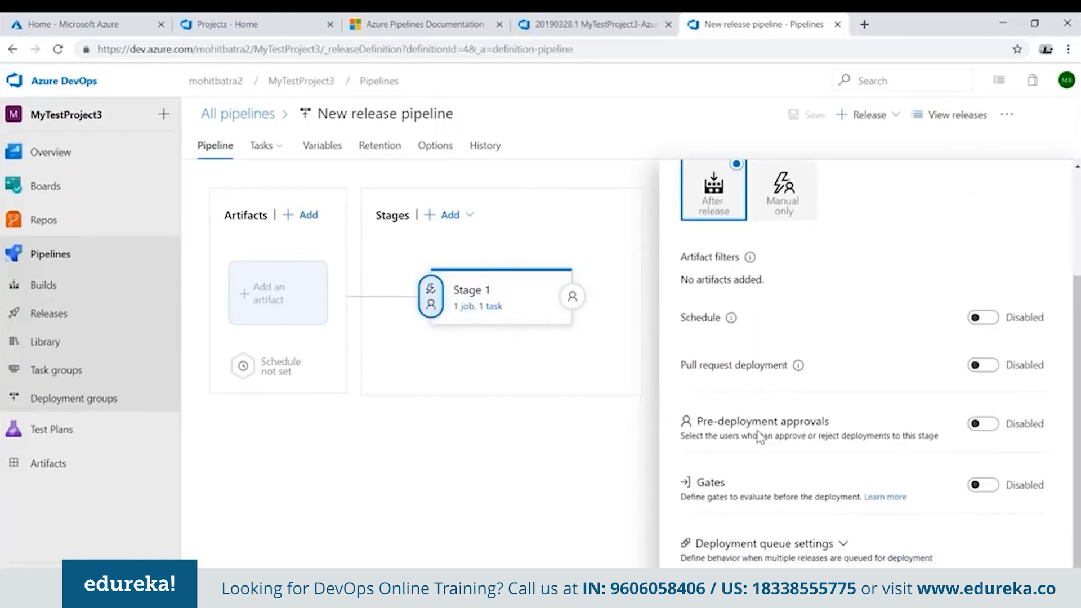
{"action": "left_click", "coordinate": [983, 423]}
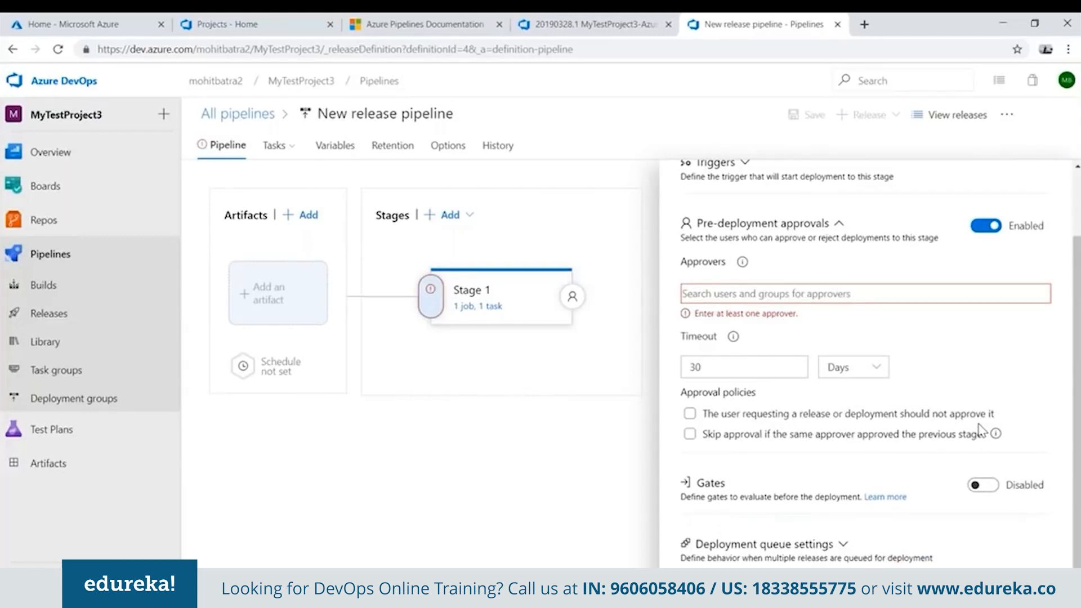
{"action": "left_click", "coordinate": [722, 291]}
{"action": "type", "text": "a"}
{"action": "key", "text": "BackSpace"}
{"action": "type", "text": "mo"}
{"action": "left_click", "coordinate": [822, 322]}
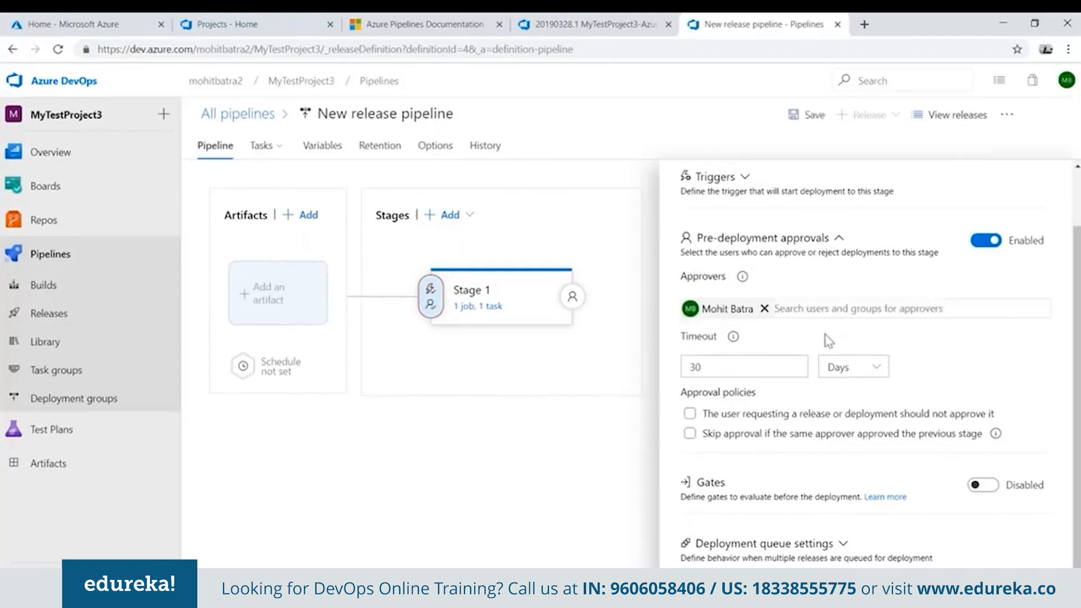
{"action": "scroll", "coordinate": [819, 323], "scroll_direction": "up", "scroll_amount": 2}
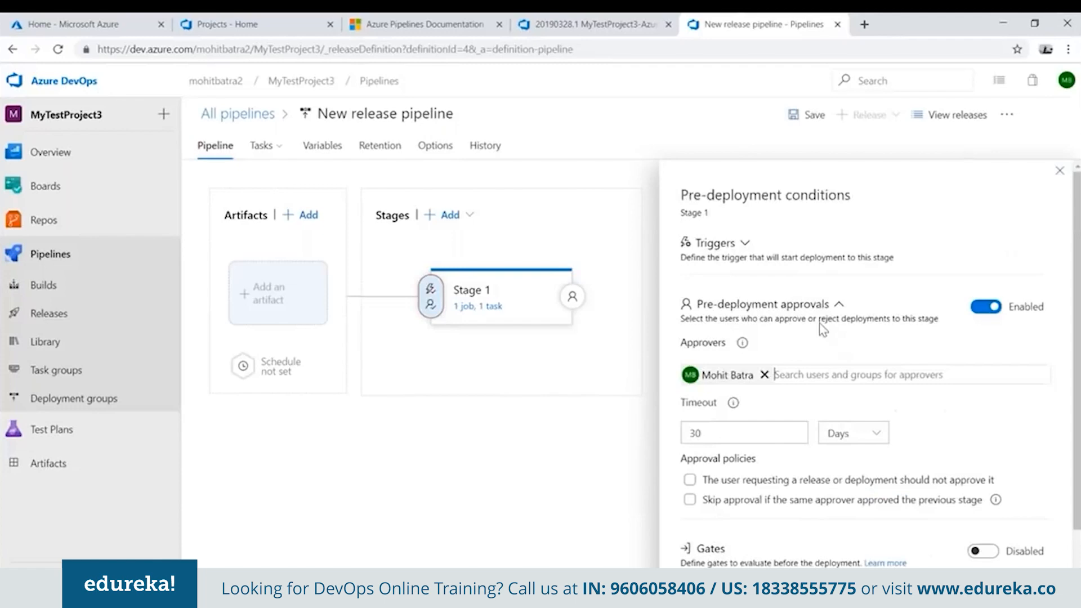
{"action": "left_click", "coordinate": [806, 116]}
{"action": "left_click", "coordinate": [606, 388]}
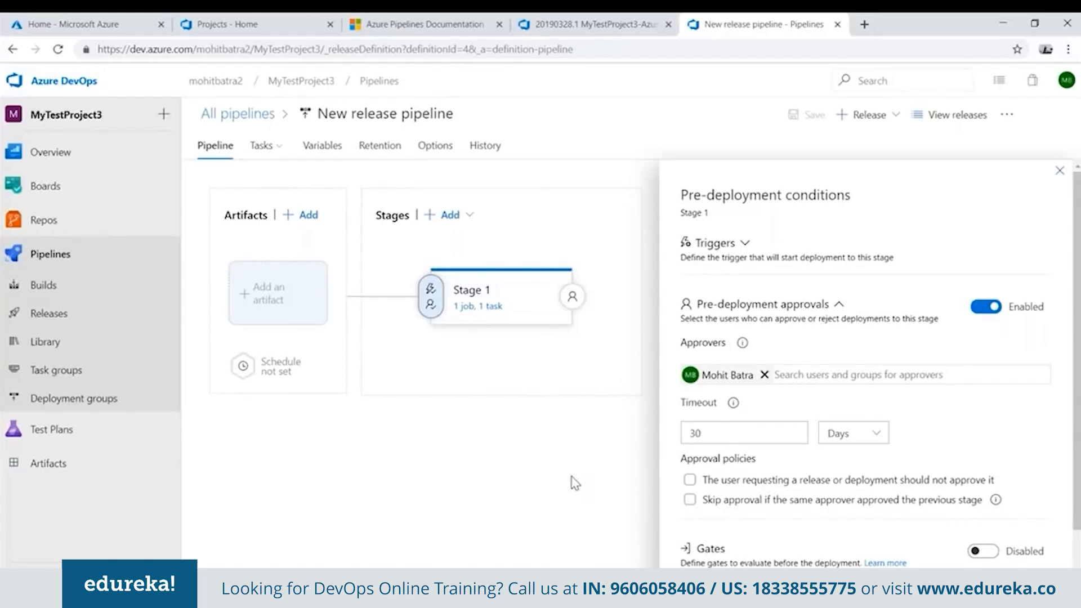
Create a release from the new release pipeline and open it.
{"action": "left_click", "coordinate": [891, 119]}
{"action": "left_click", "coordinate": [849, 151]}
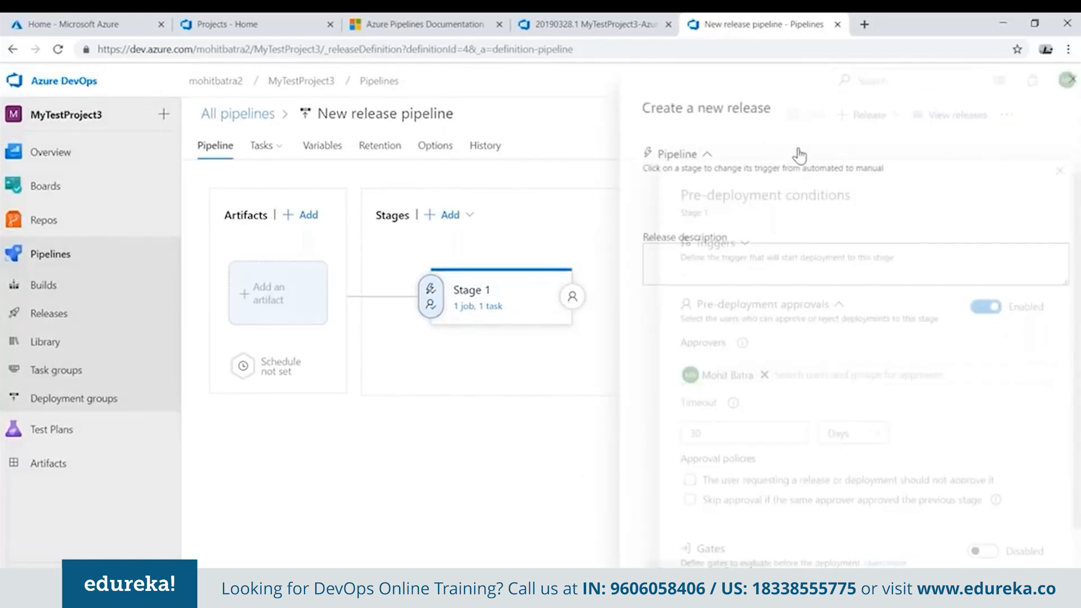
{"action": "left_click", "coordinate": [661, 563]}
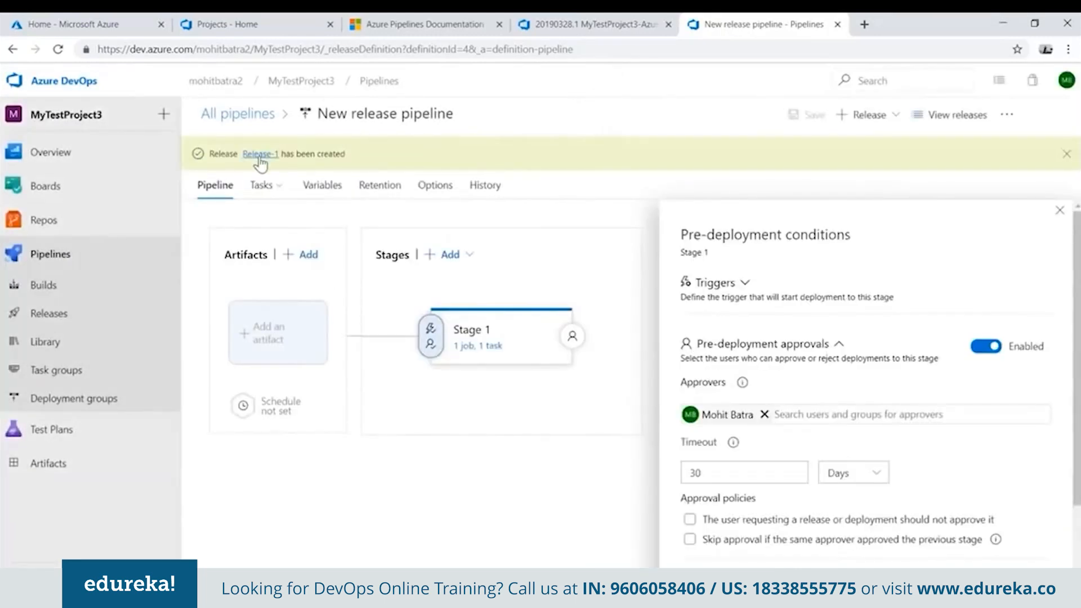
{"action": "left_click", "coordinate": [259, 155]}
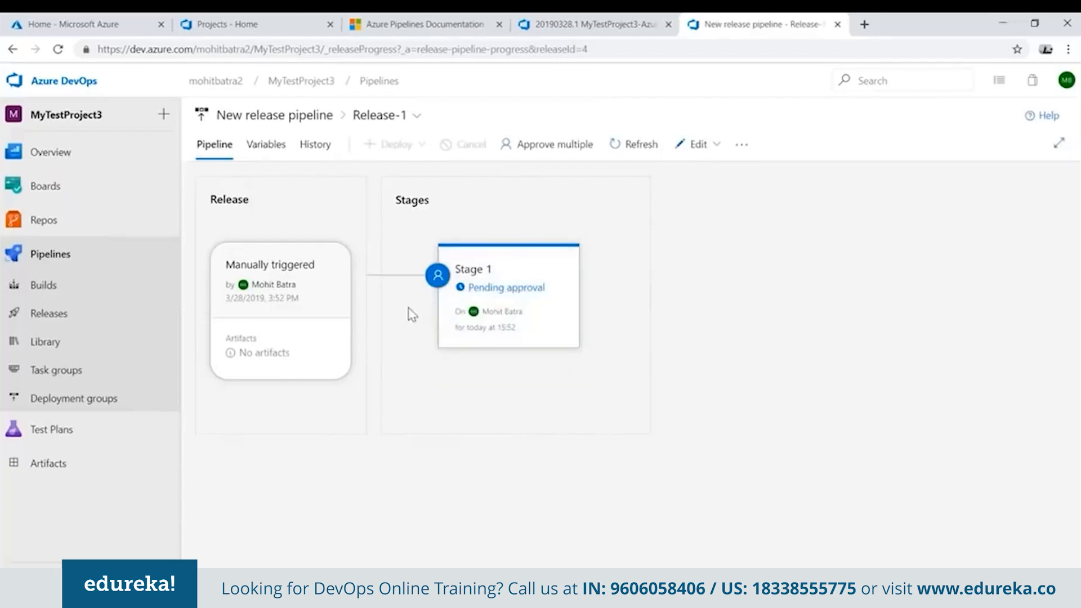
Approve the pending Stage 1 deployment of the new release without a comment and close the approval details.
{"action": "mouse_move", "coordinate": [482, 321]}
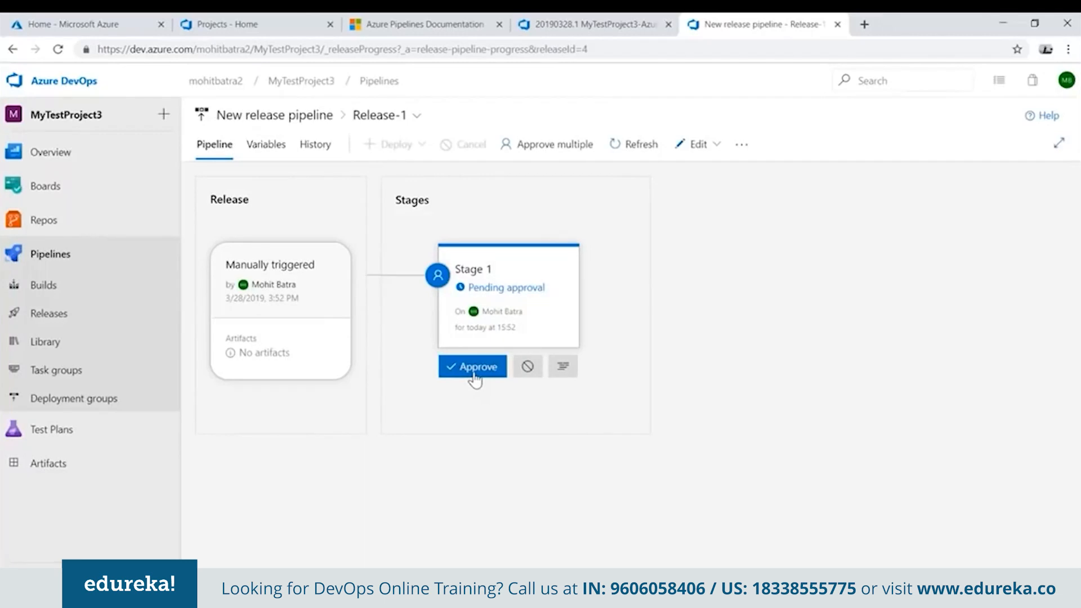
{"action": "left_click", "coordinate": [474, 373]}
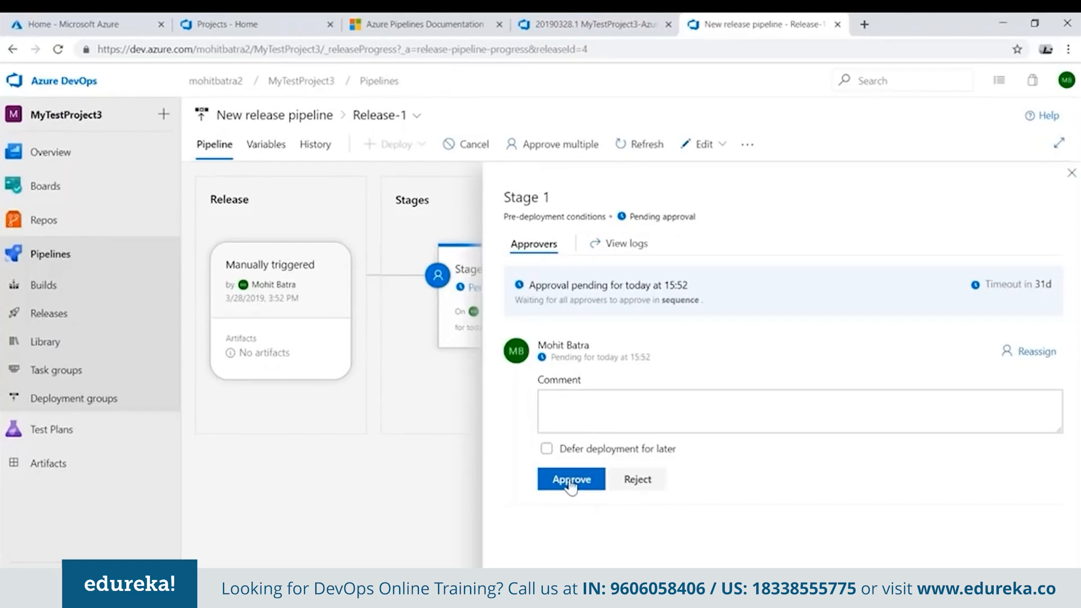
{"action": "left_click", "coordinate": [572, 481]}
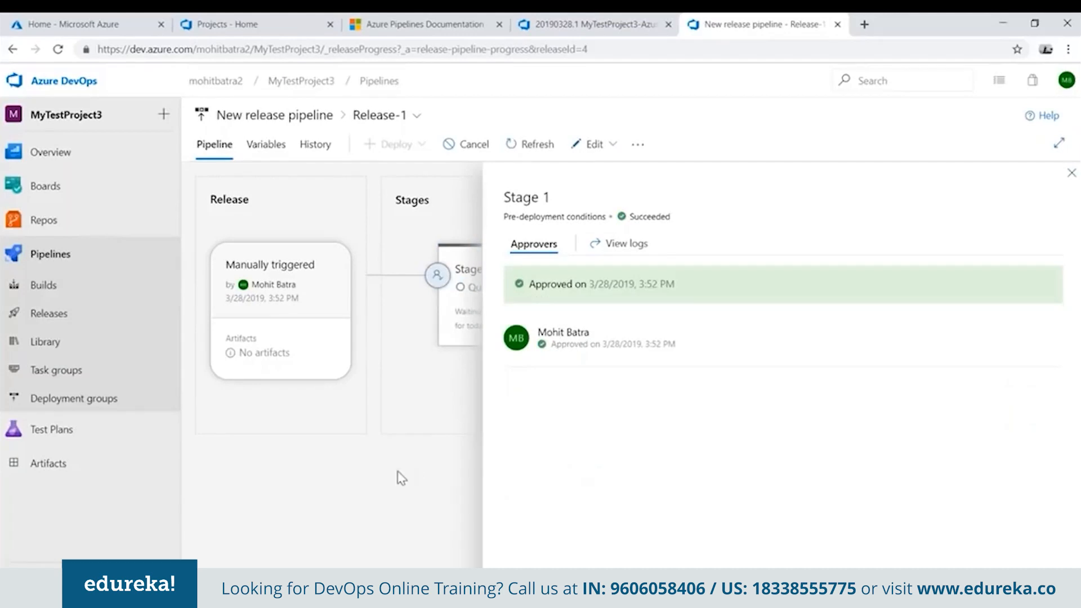
{"action": "left_click", "coordinate": [1072, 173]}
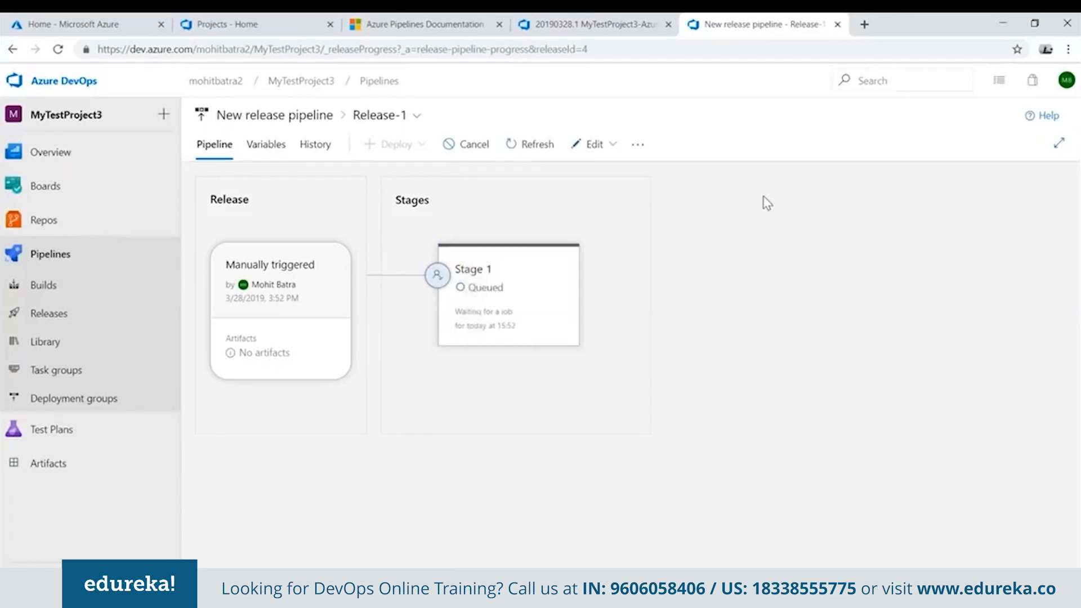
Check the Stage 1 logs and the deployment status of Release-1 in New release pipeline.
{"action": "left_click", "coordinate": [487, 290]}
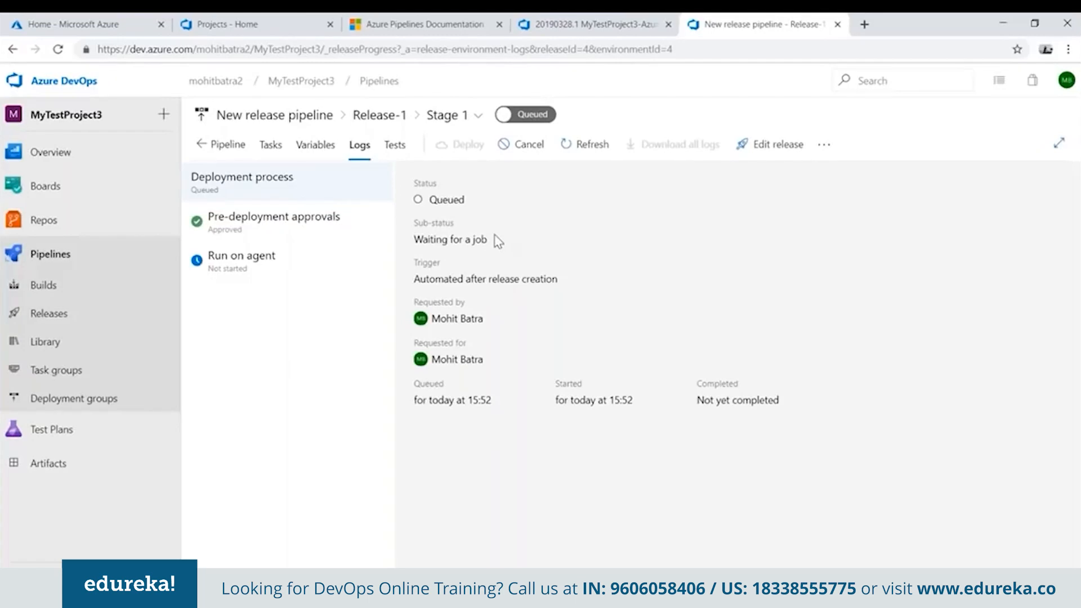
{"action": "left_click", "coordinate": [72, 321]}
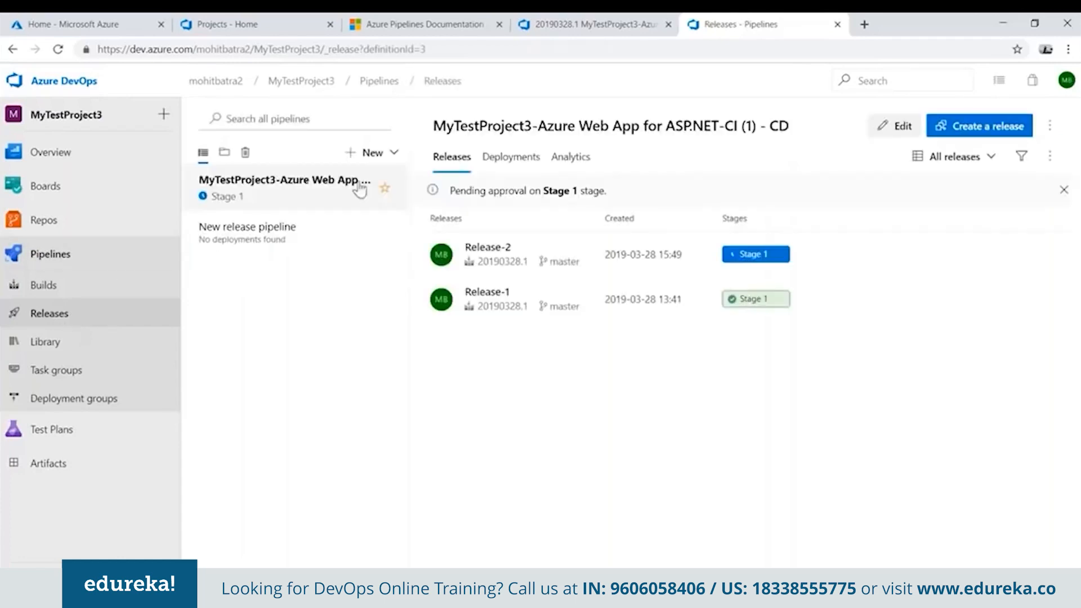
{"action": "left_click", "coordinate": [280, 235]}
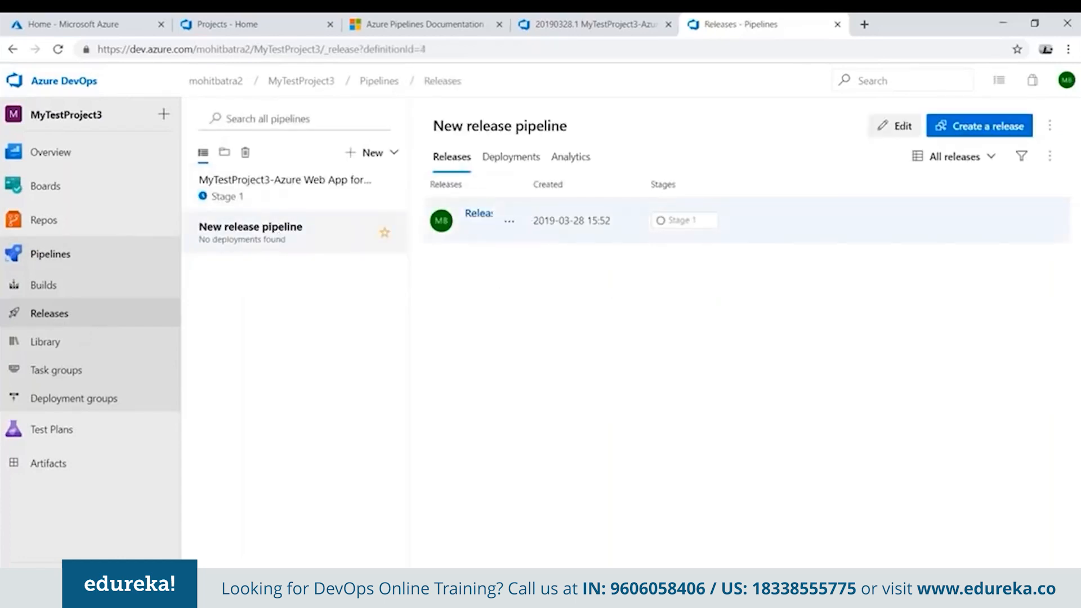
{"action": "left_click", "coordinate": [487, 214]}
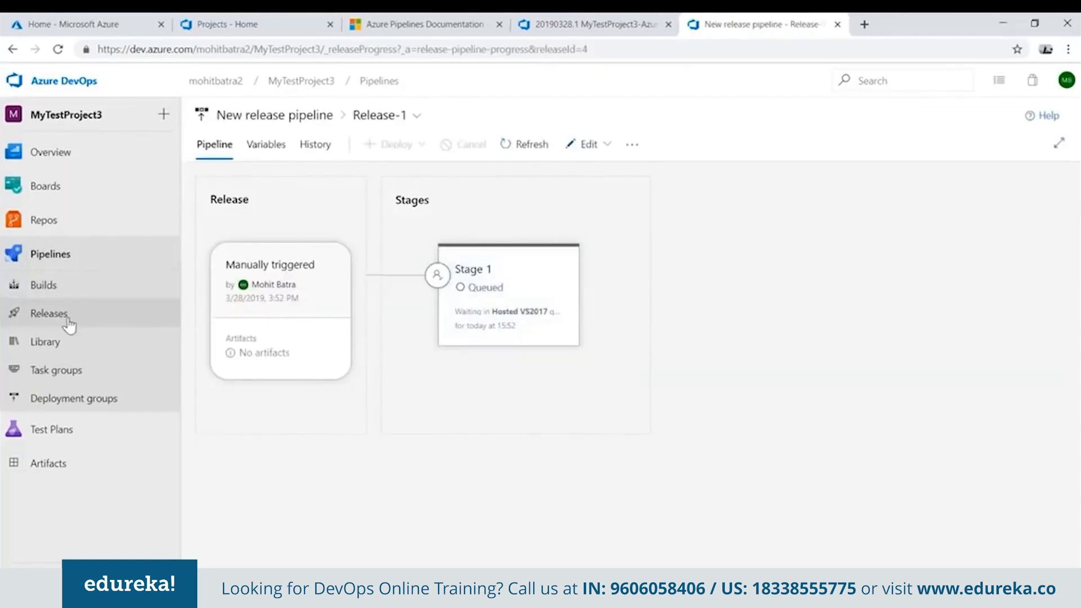
View the Run on agent logs for Stage 1 of Release-1 in the MyTestProject3-Azure Web App for ASP.NET-CI (1) - CD pipeline.
{"action": "left_click", "coordinate": [63, 317]}
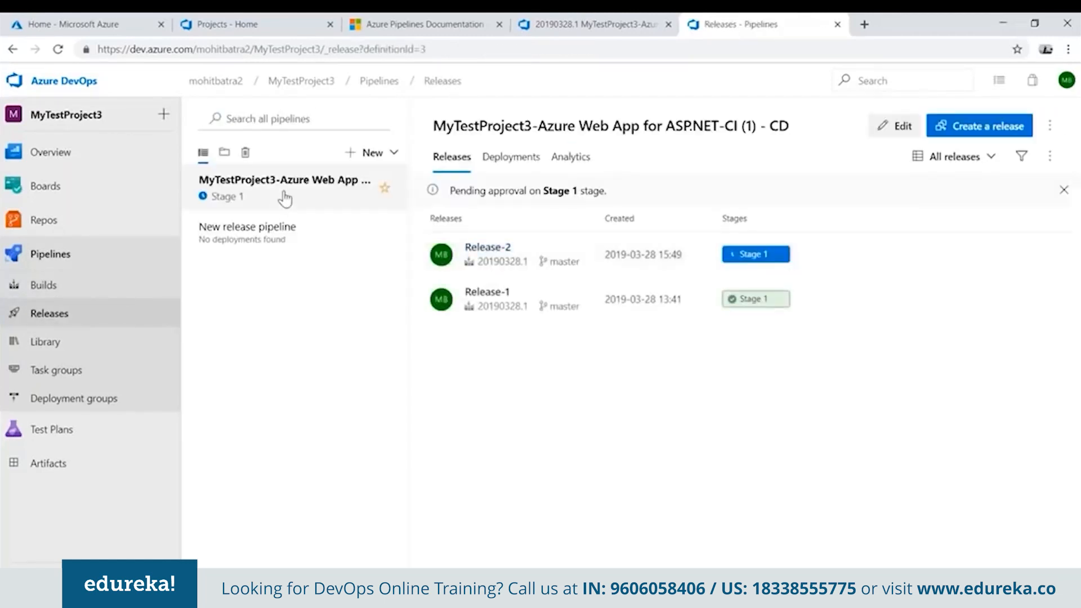
{"action": "left_click", "coordinate": [487, 293]}
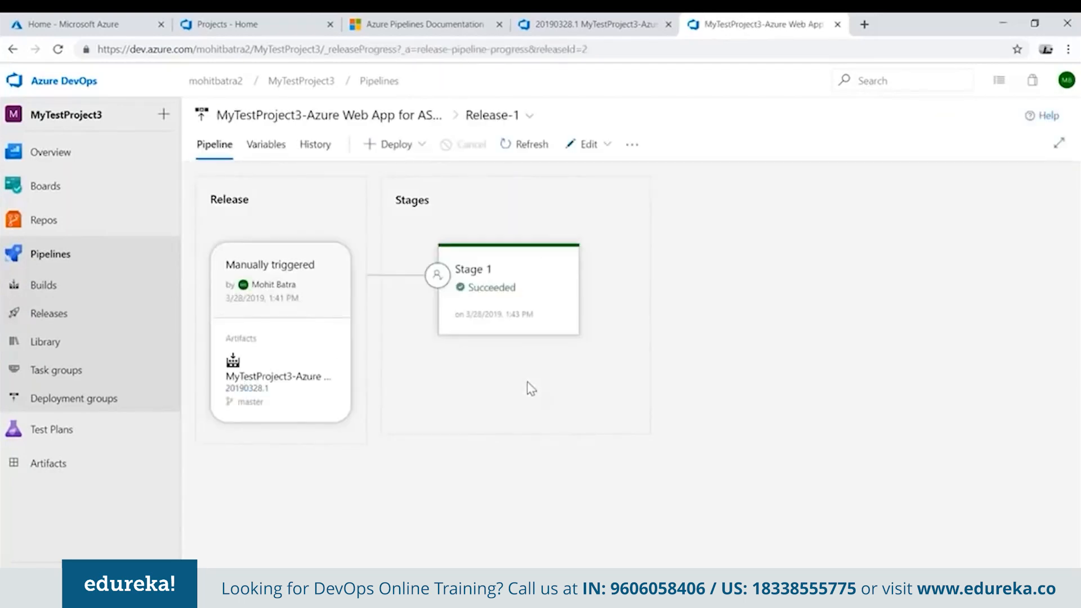
{"action": "mouse_move", "coordinate": [487, 275]}
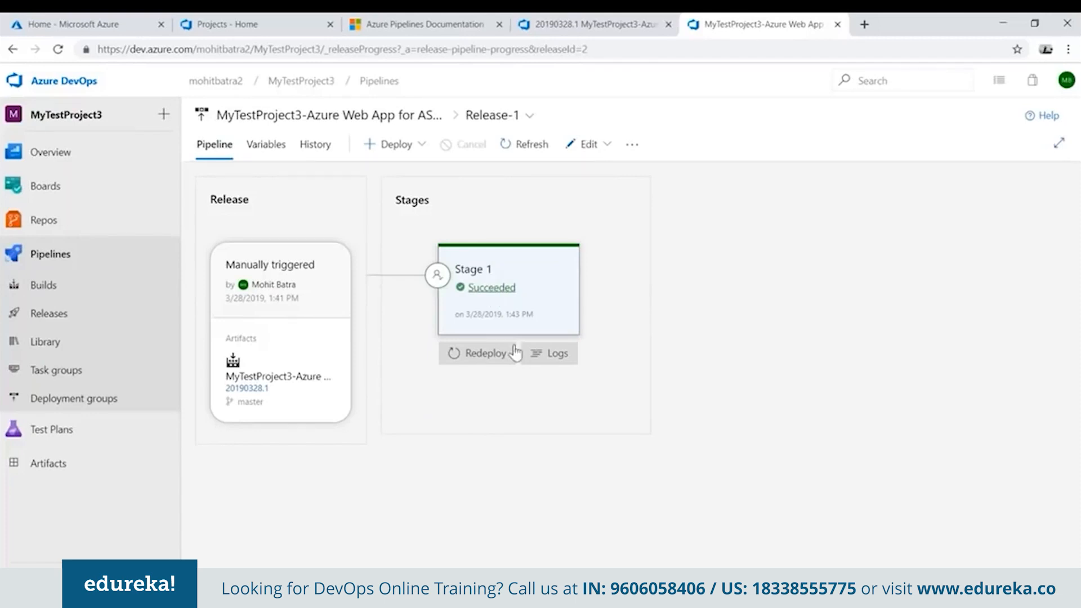
{"action": "left_click", "coordinate": [558, 354]}
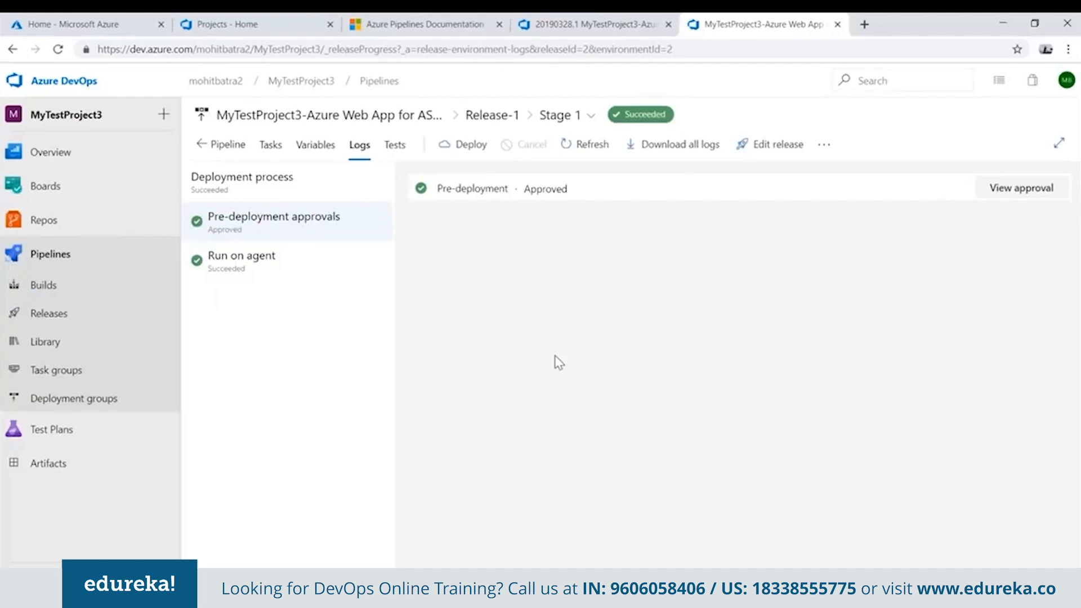
{"action": "left_click", "coordinate": [241, 273]}
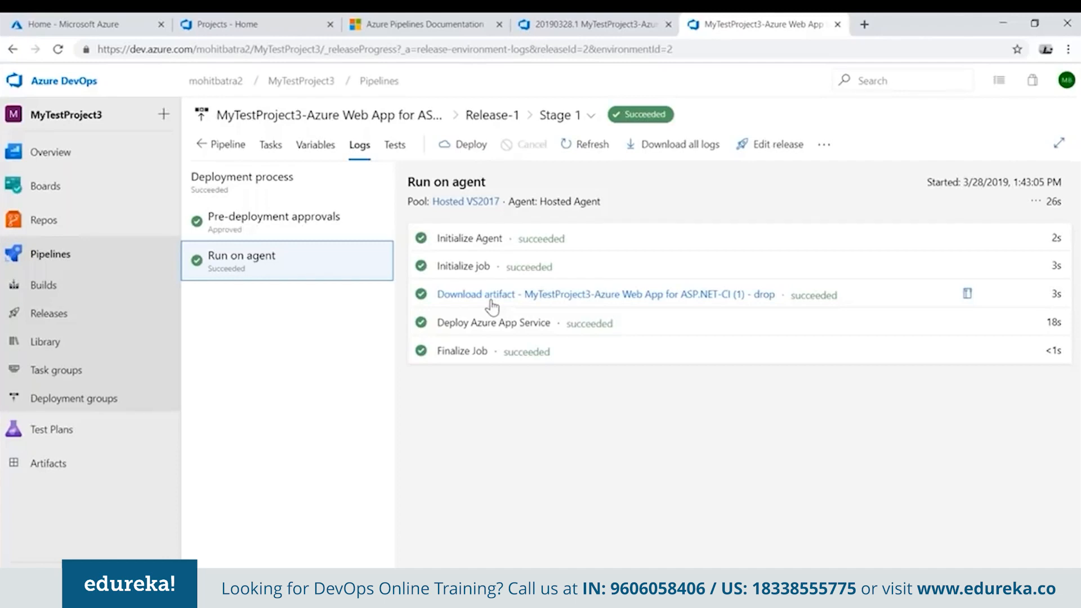
Examine the Deploy Azure App Service task log for the deployment history update and the application URL, then close it.
{"action": "left_click", "coordinate": [501, 329]}
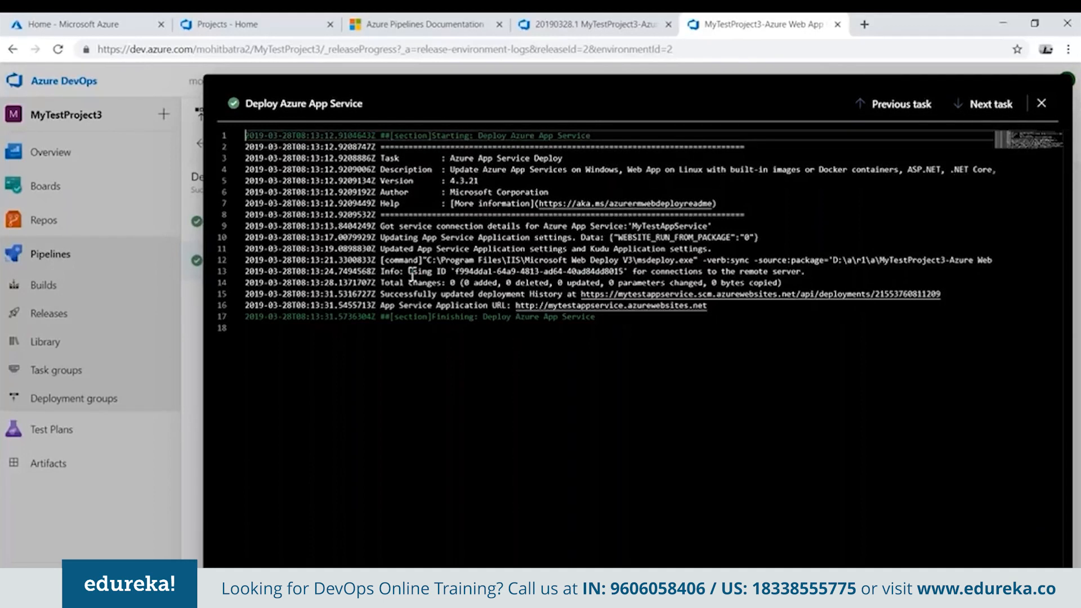
{"action": "left_click_drag", "start_coordinate": [381, 294], "coordinate": [563, 296]}
{"action": "left_click", "coordinate": [383, 307]}
{"action": "left_click_drag", "start_coordinate": [402, 307], "coordinate": [713, 307]}
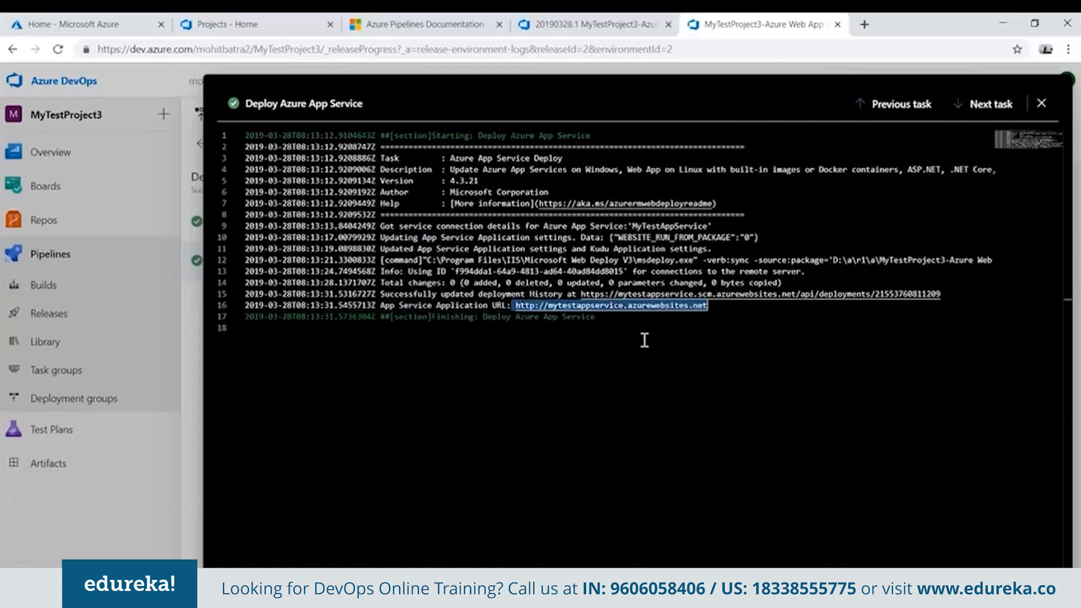
{"action": "left_click", "coordinate": [1041, 106]}
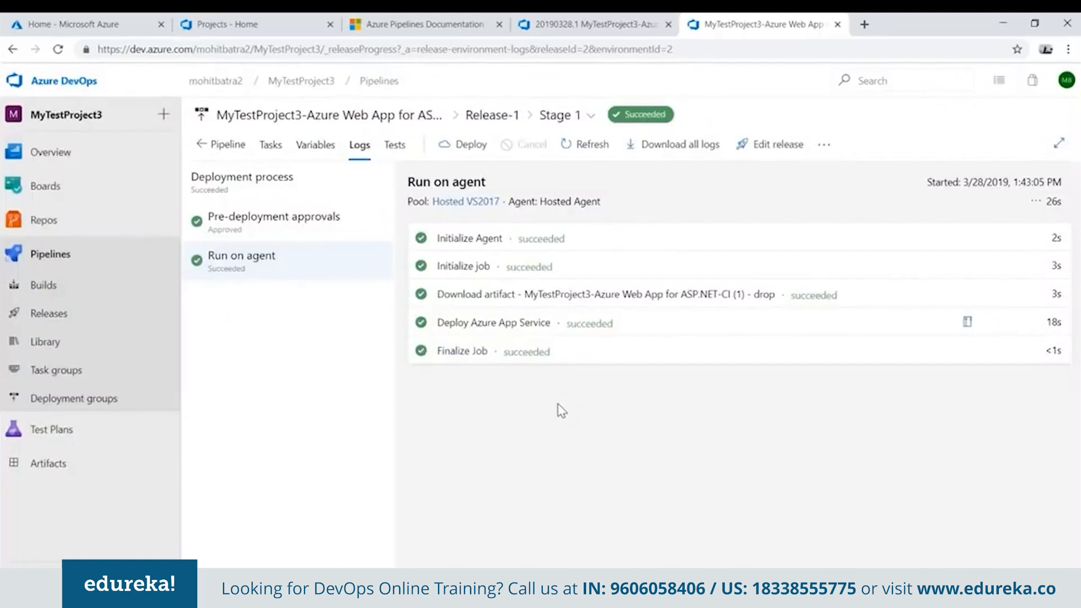
Switch to the Azure portal, open MyTestAppService and browse to its website URL.
{"action": "left_click", "coordinate": [89, 26]}
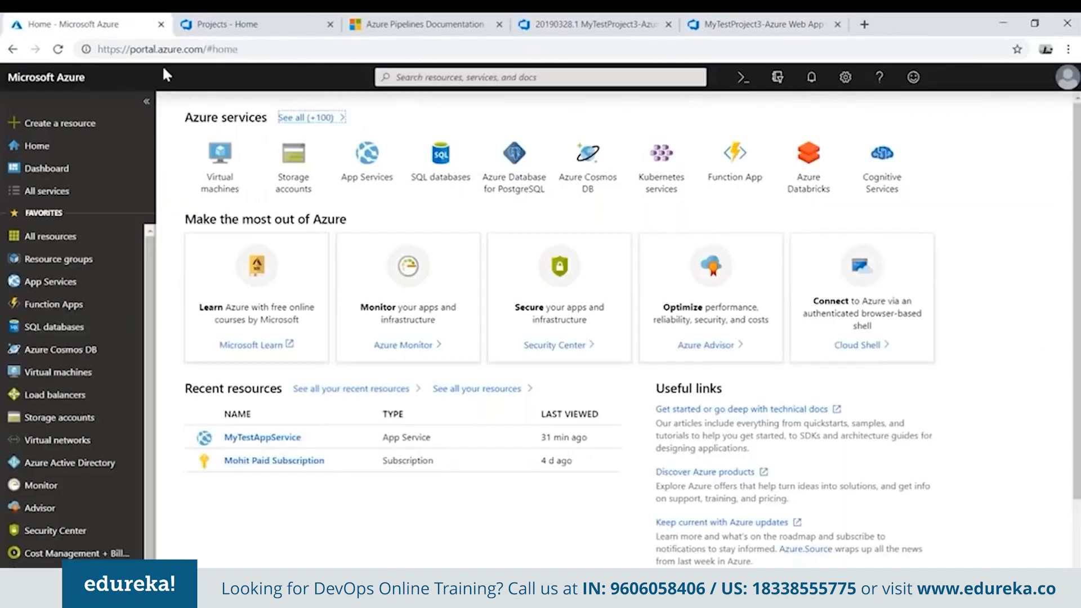
{"action": "left_click", "coordinate": [265, 442]}
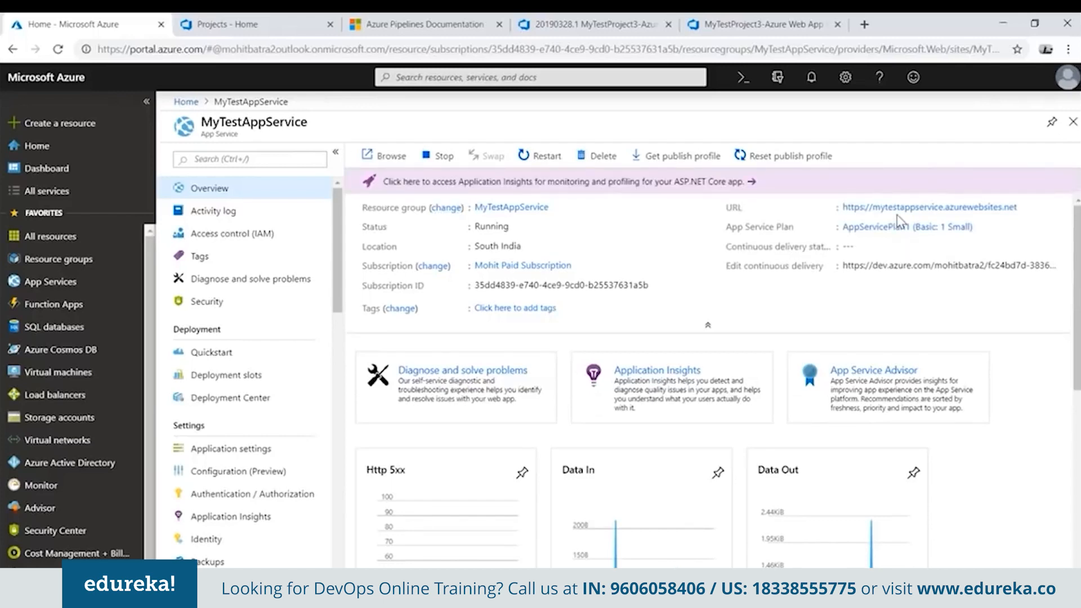
{"action": "left_click", "coordinate": [901, 208]}
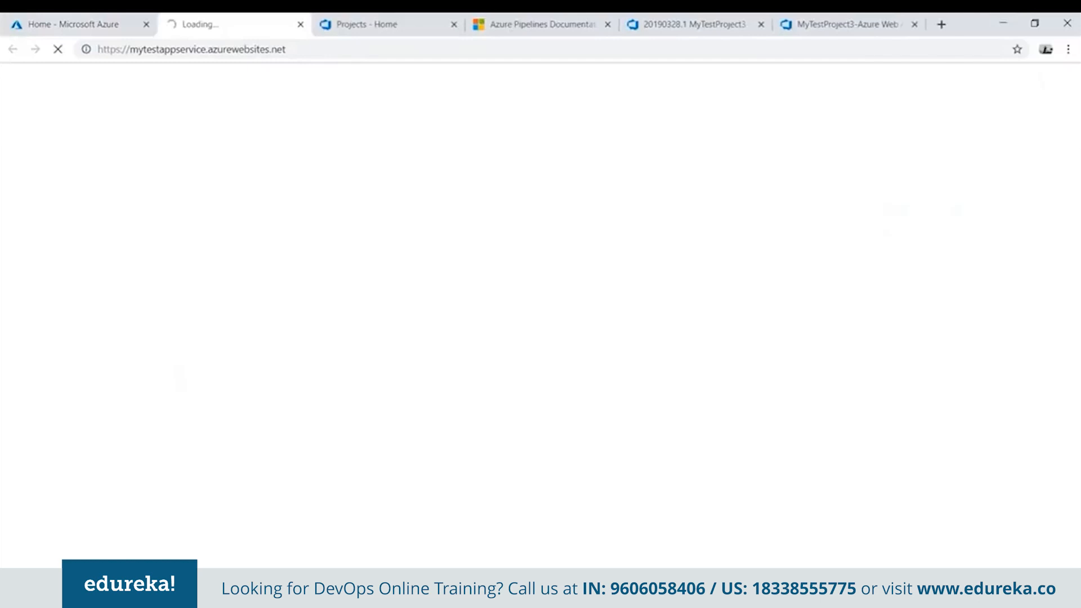